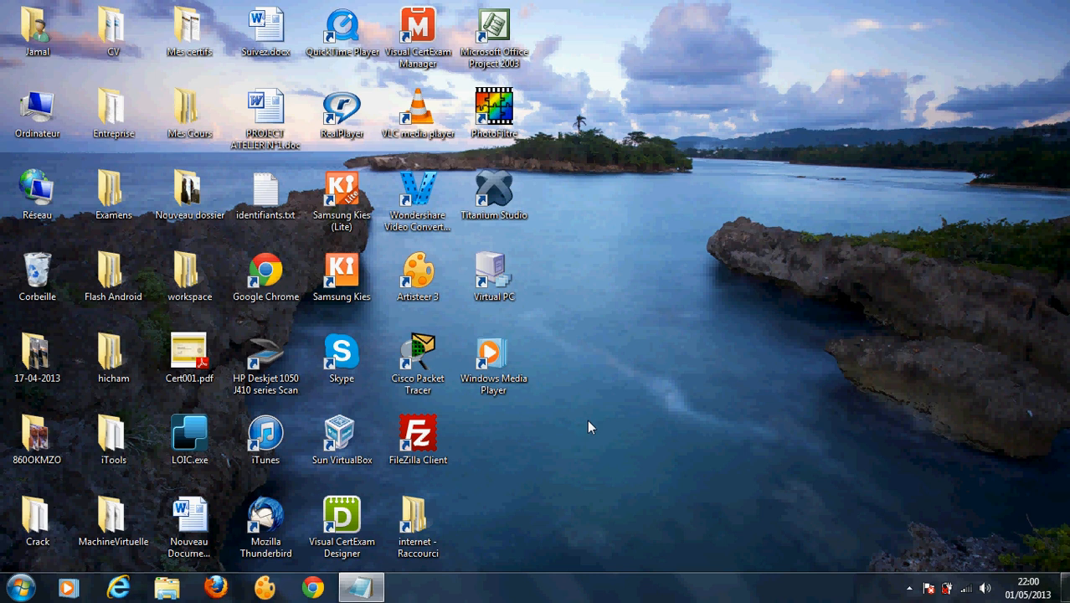
Step: Restore the untitled Bloc-notes notes, then highlight the Joomla 3.1 download URL and the word EASYPHP
mouse_move(359, 591)
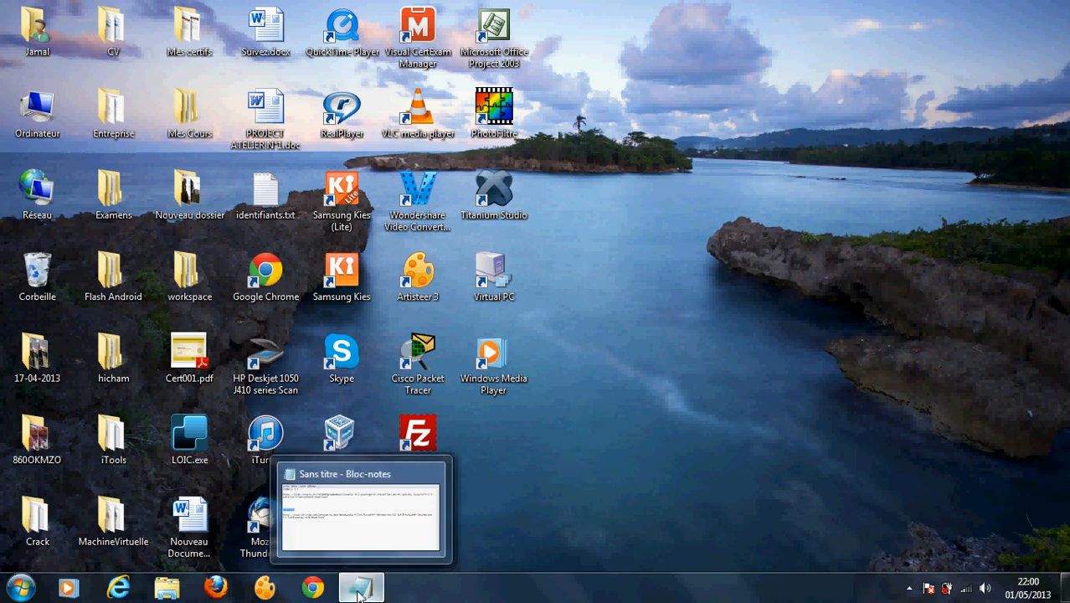
left_click(359, 591)
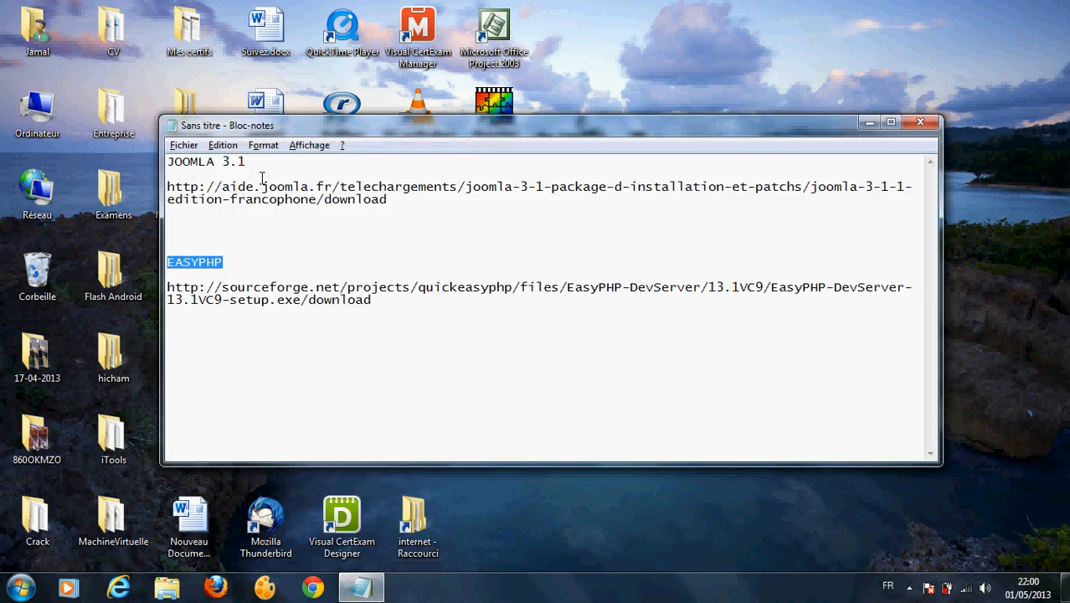
left_click_drag(405, 199, 165, 142)
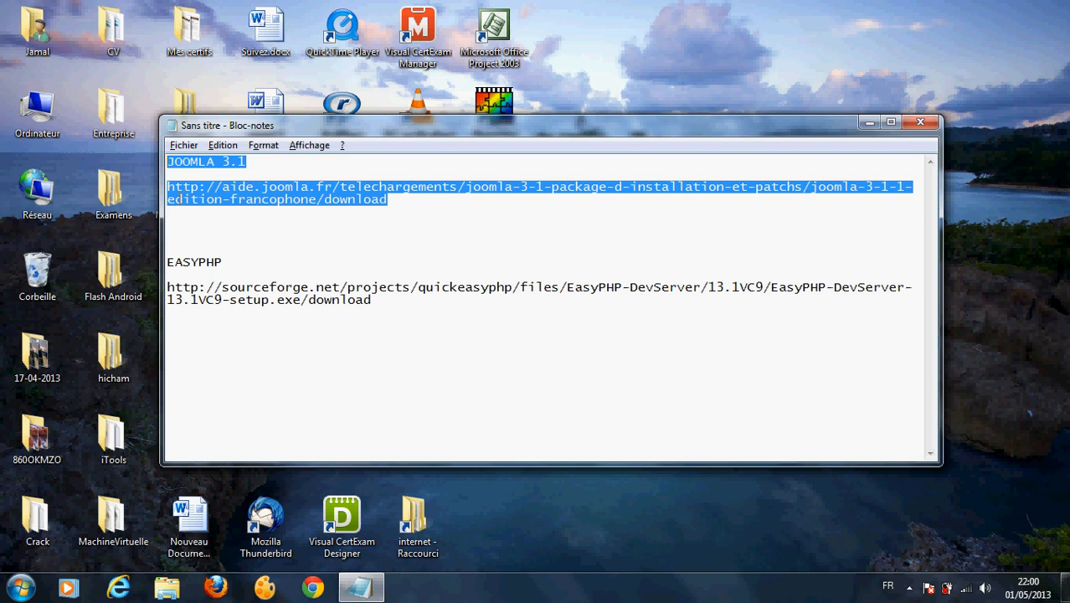
left_click(246, 191)
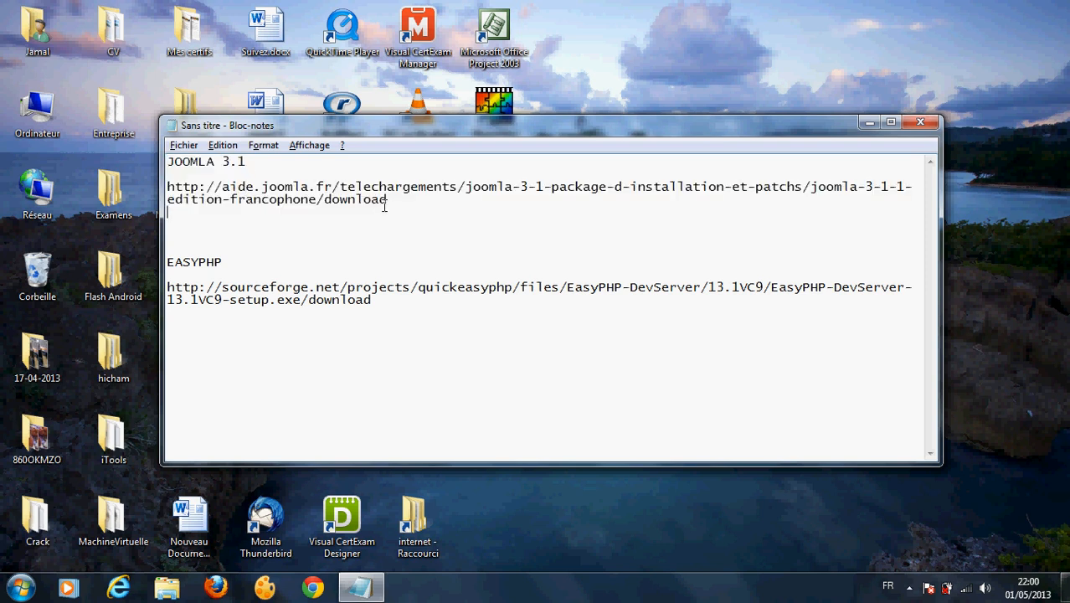
left_click_drag(384, 206, 169, 176)
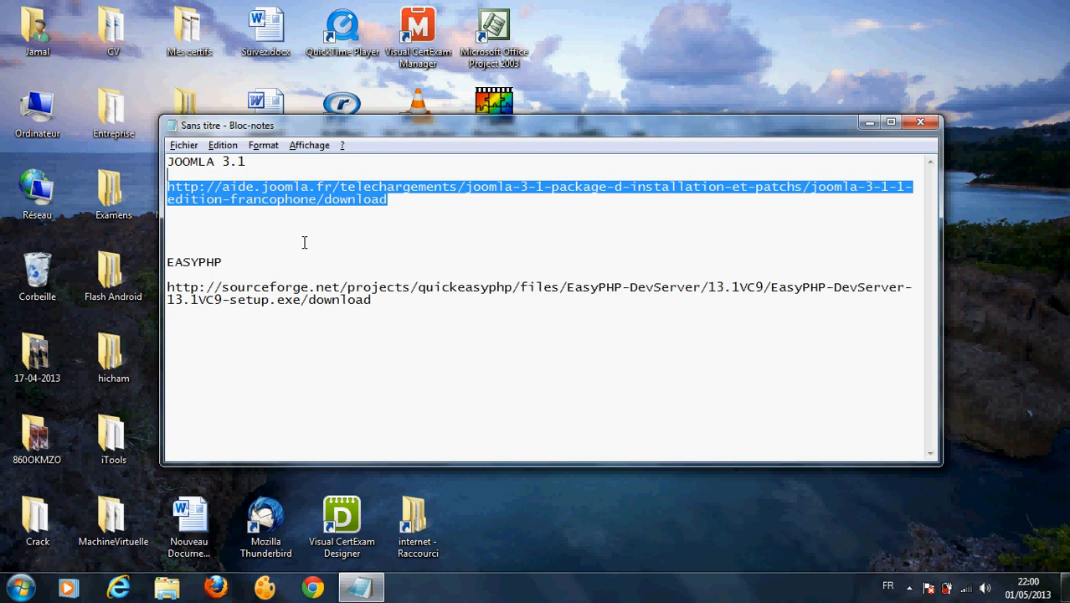
left_click(194, 280)
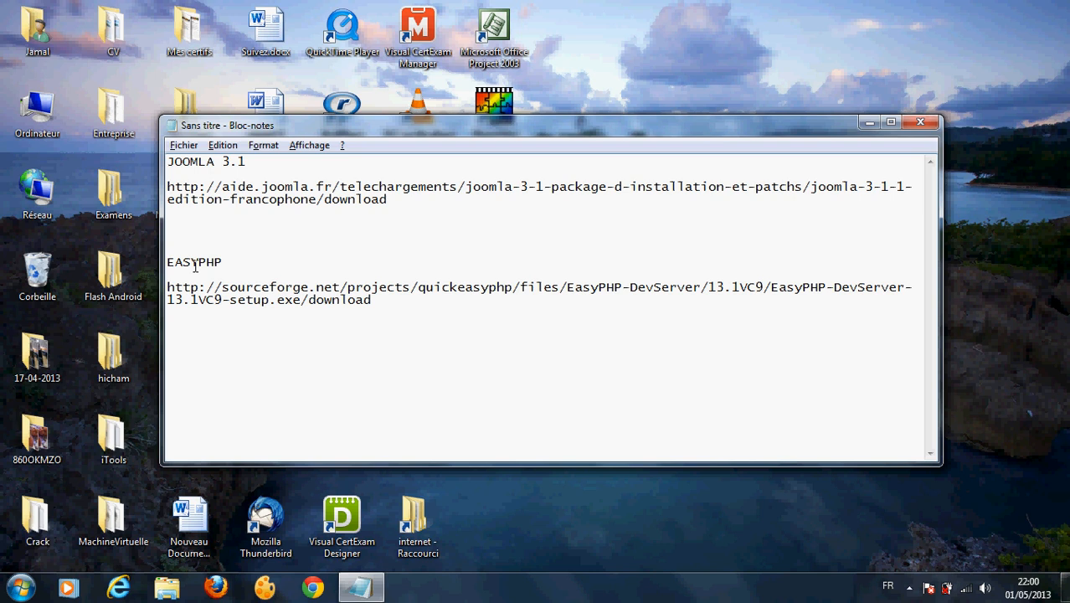
double_click(194, 262)
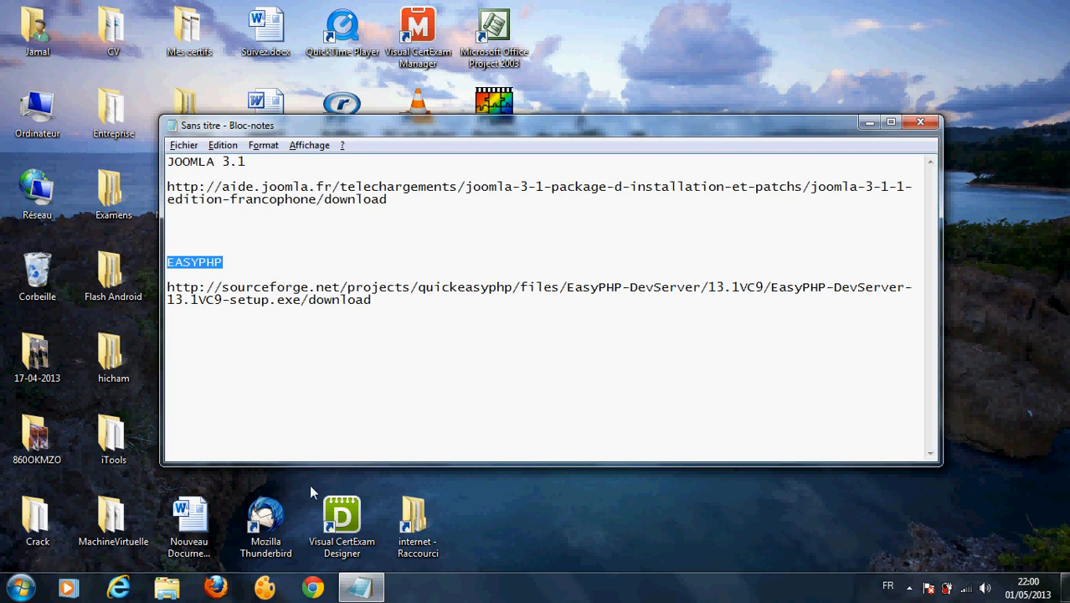
Step: Run EasyPHP-DevServer-13.1VC9-setup.exe from Téléchargements, approving the security warning and UAC prompt
left_click(167, 587)
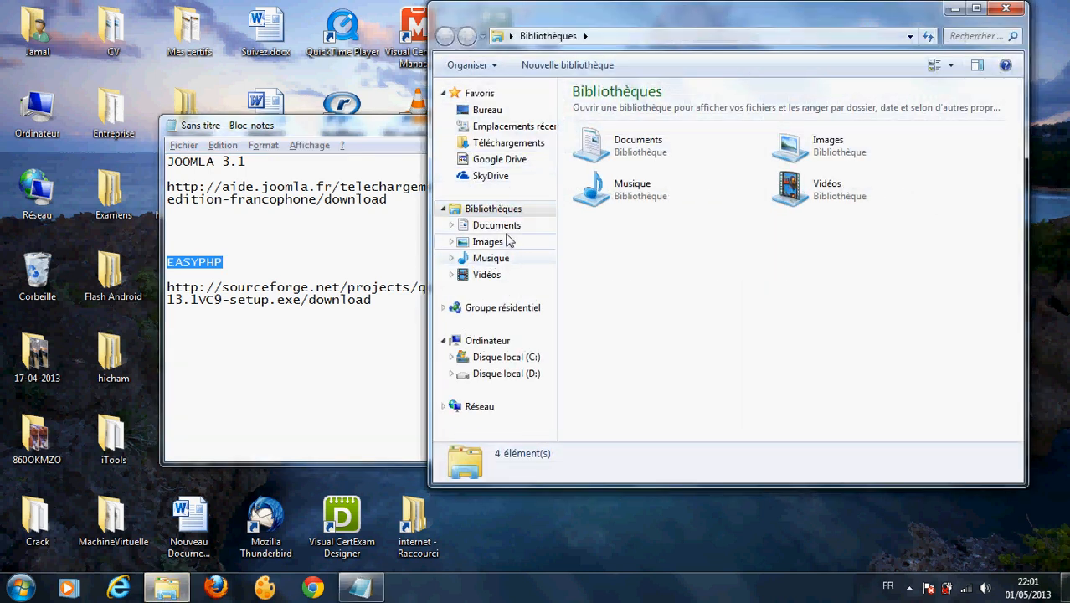
left_click(499, 144)
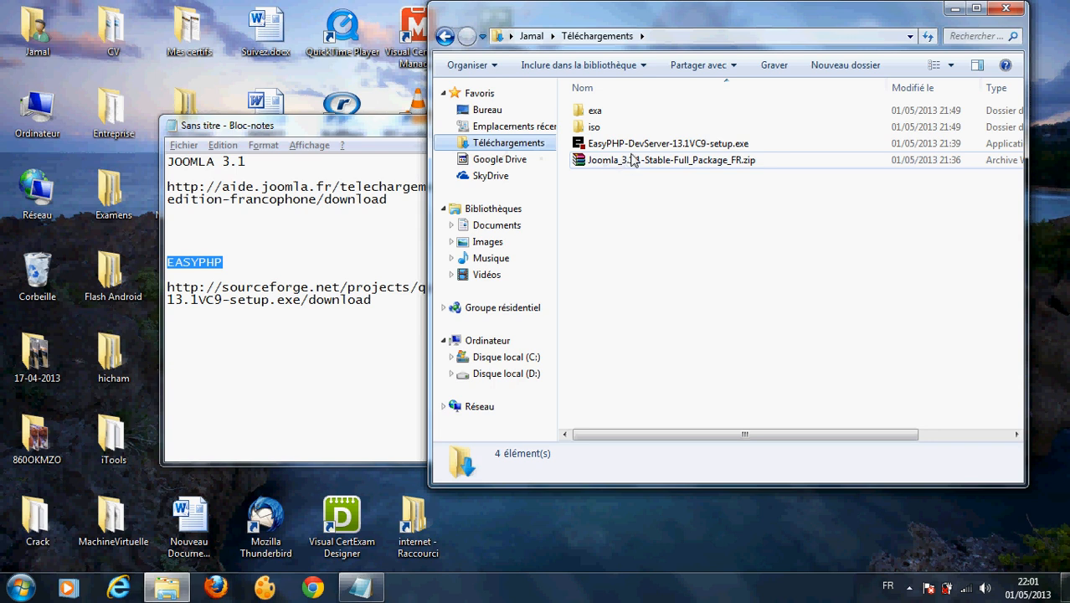
left_click(662, 147)
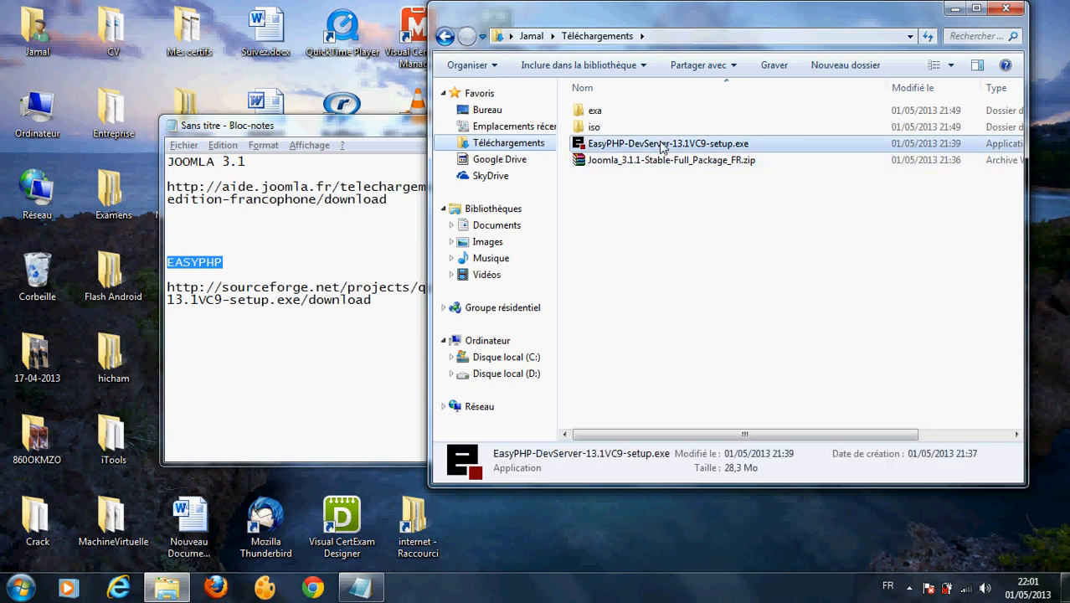
double_click(661, 147)
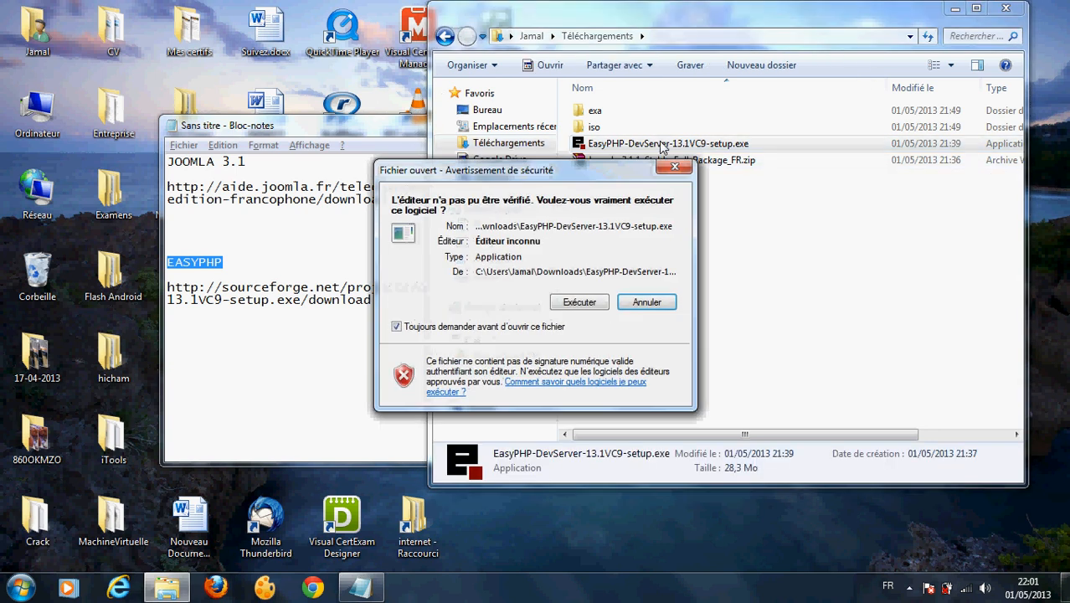
left_click(585, 301)
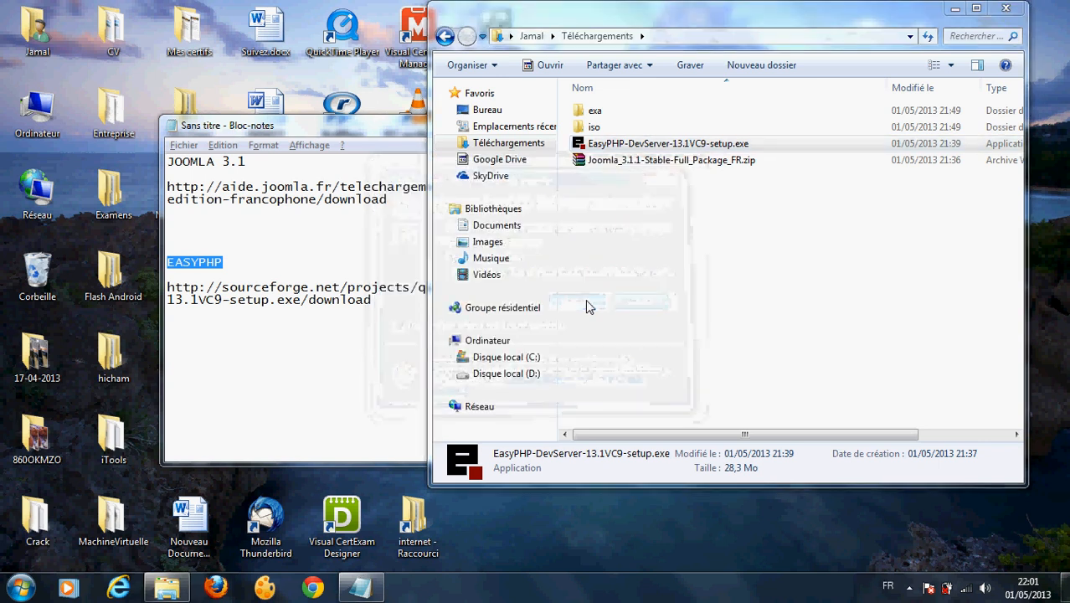
left_click(604, 317)
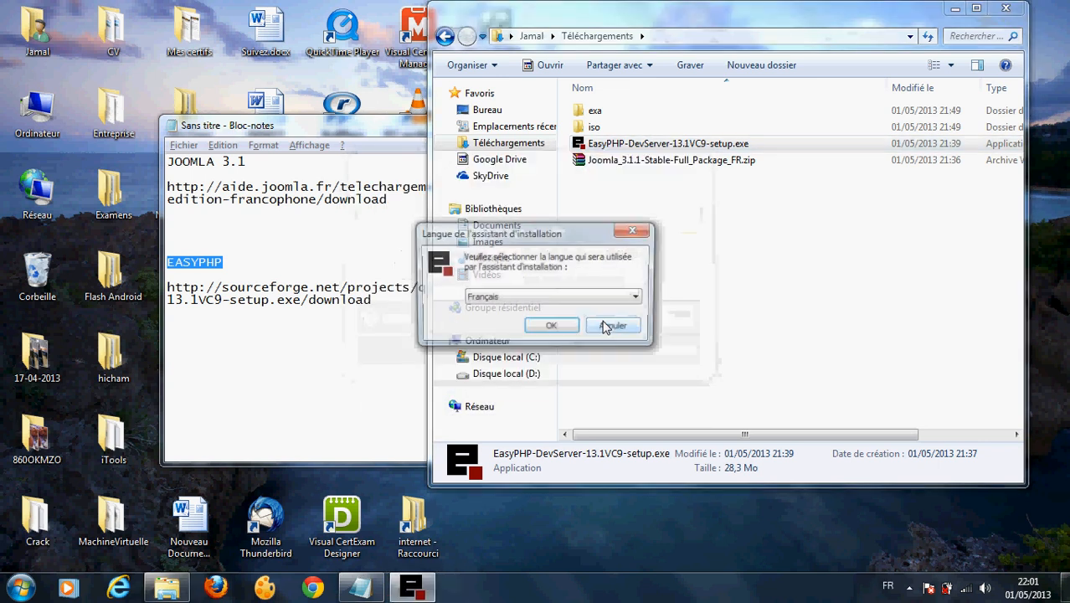
Step: Keep French as the installer language and accept the EasyPHP licence terms
left_click(545, 329)
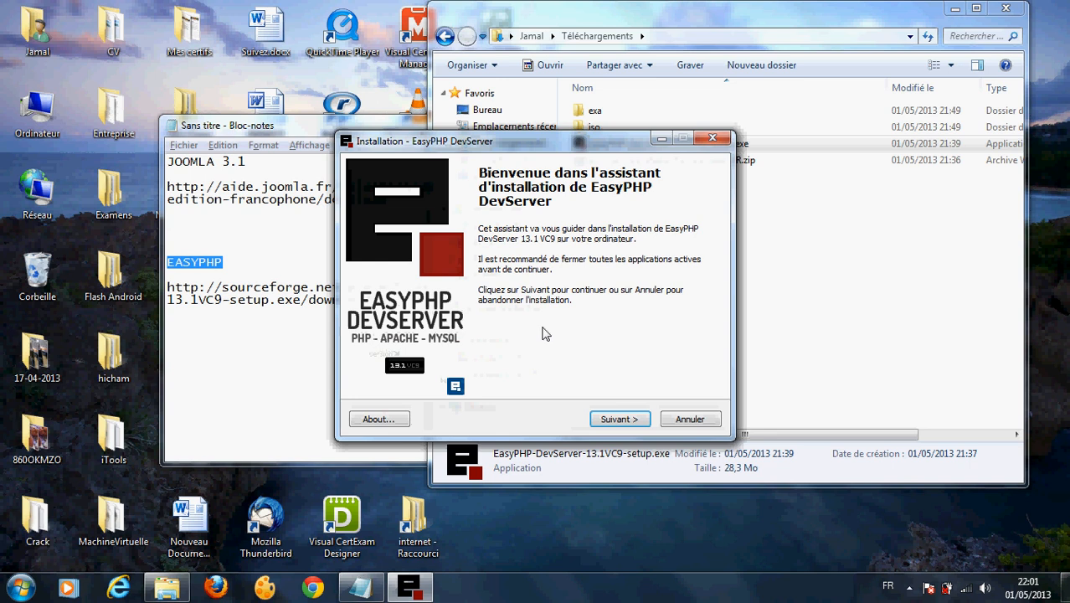
left_click(620, 420)
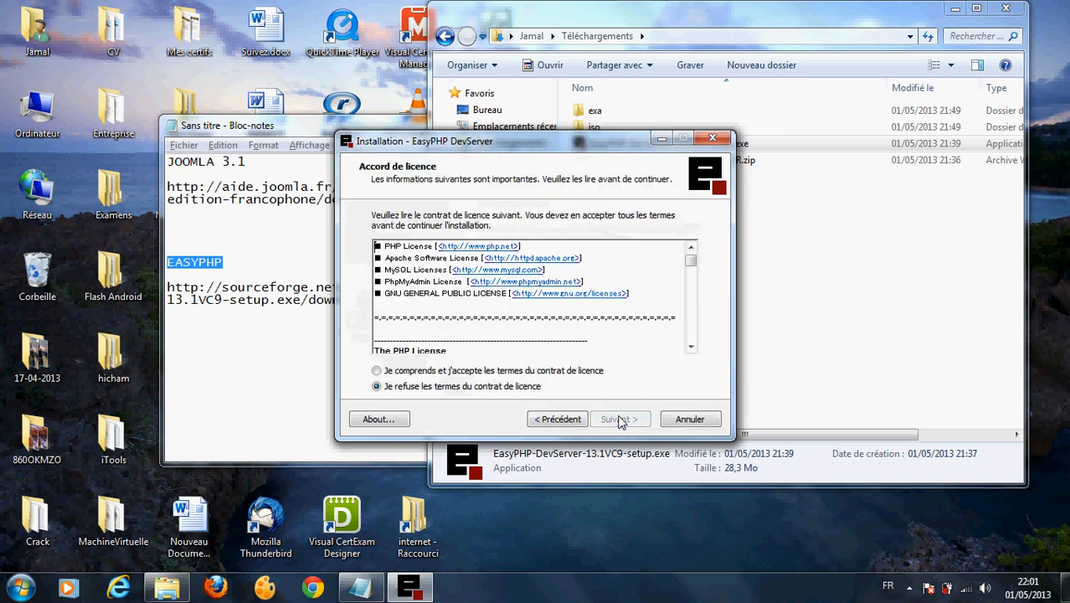
left_click(527, 374)
left_click(611, 420)
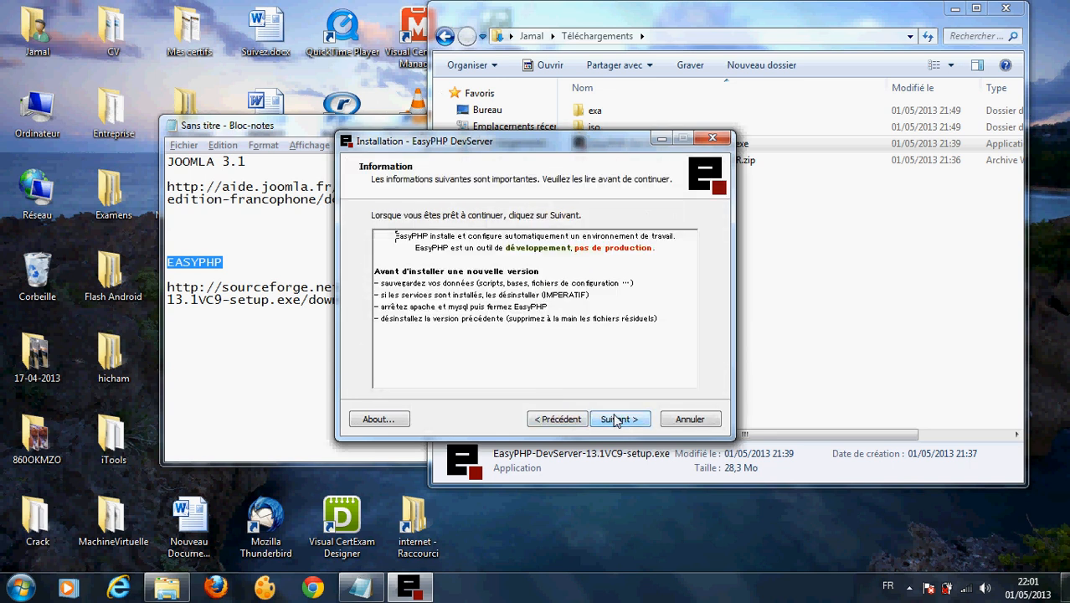
left_click(618, 421)
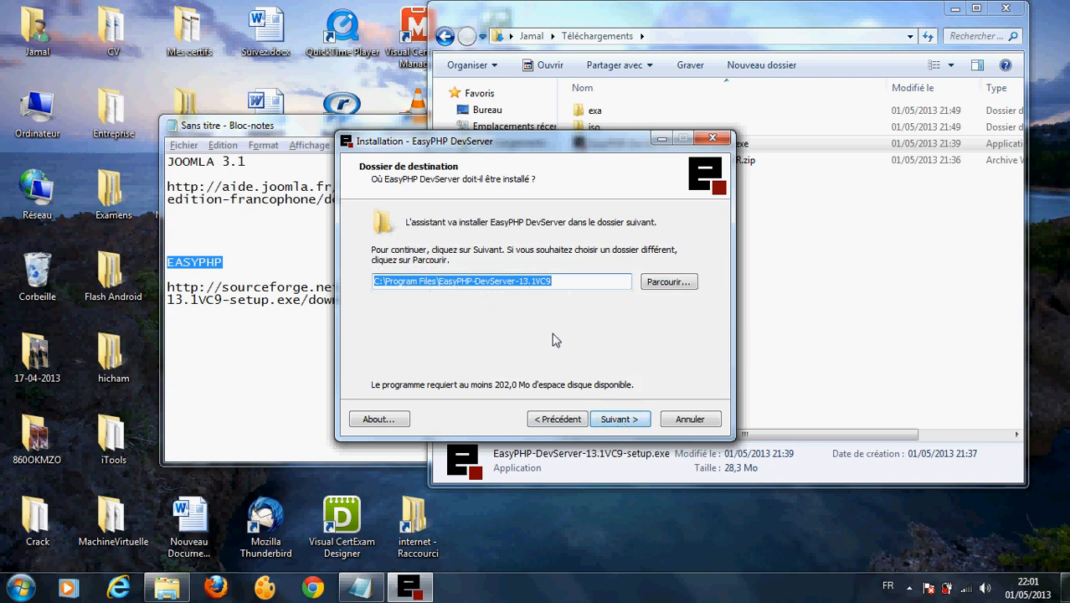
Step: Keep the default C:\Program Files\EasyPHP-DevServer-13.1VC9 folder and Start menu entry, and start installing
left_click(636, 421)
left_click(637, 420)
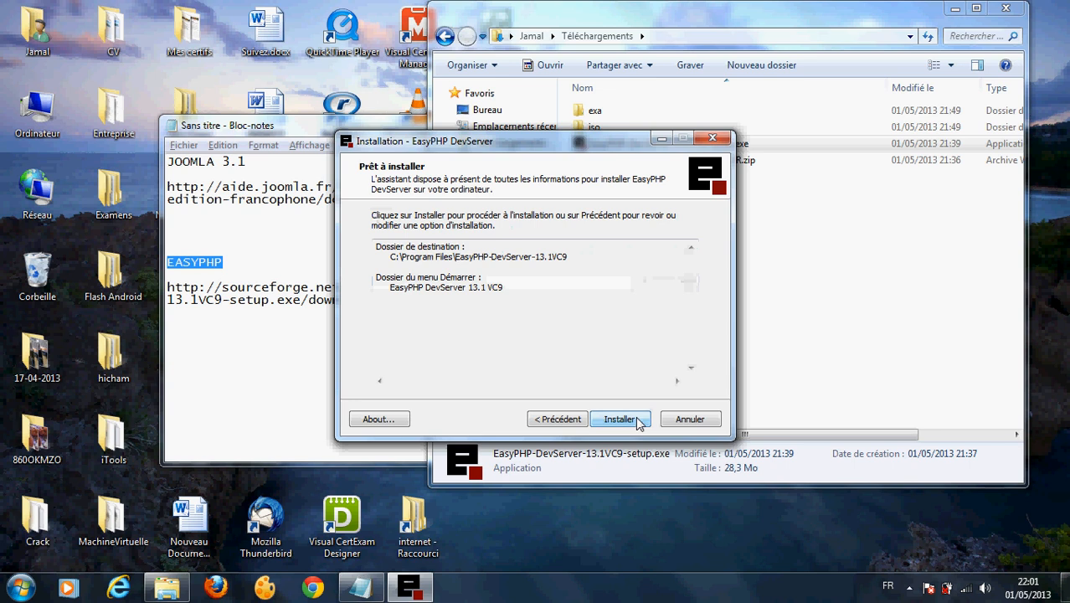
left_click(602, 421)
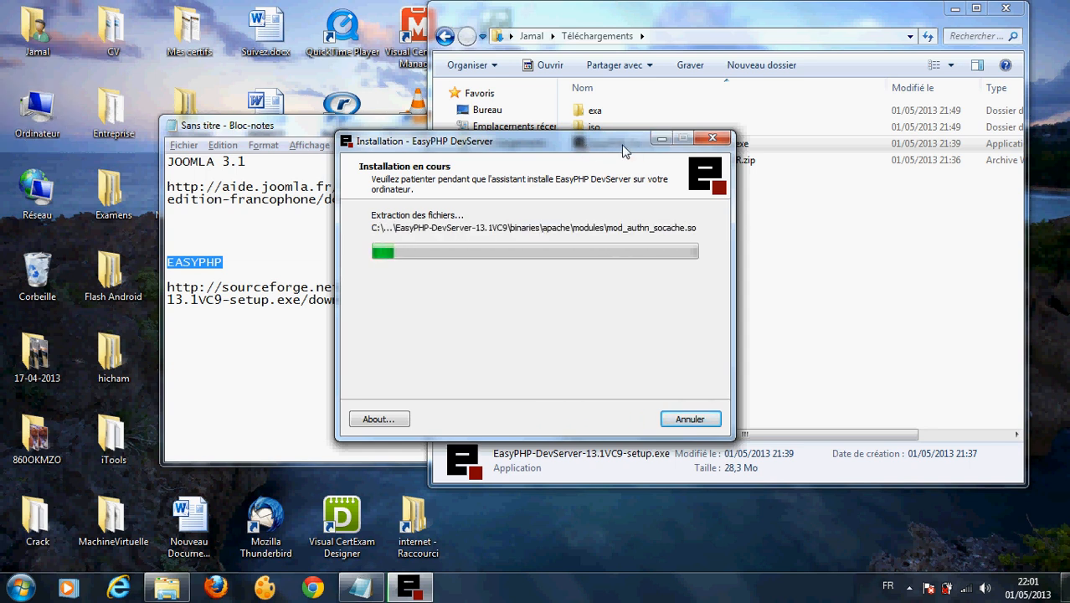
left_click_drag(651, 146, 346, 149)
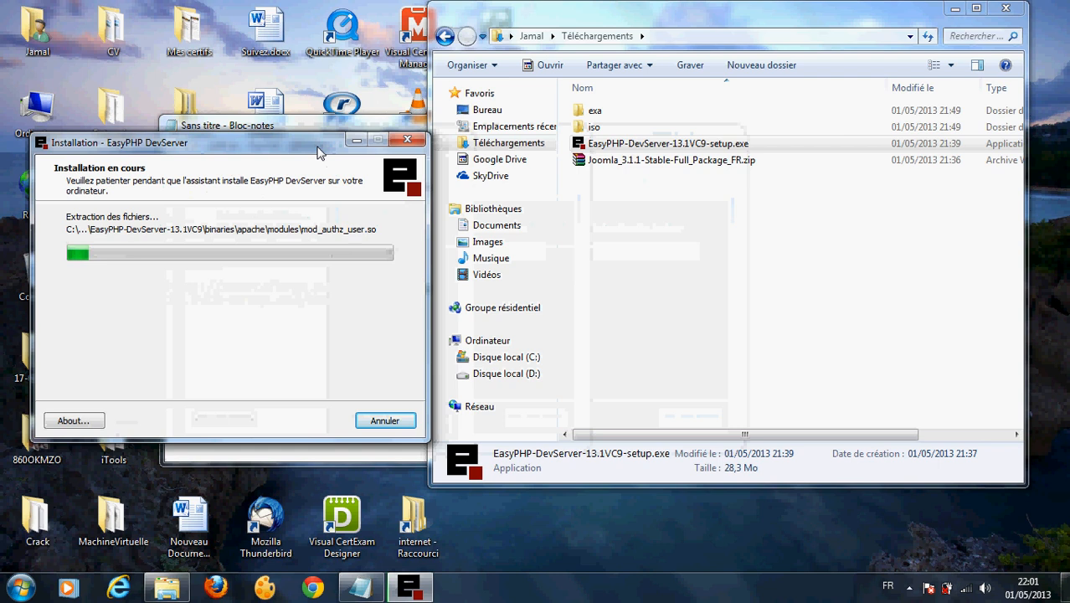
Step: Once extraction finishes, recentre the installer and untick Voir l'aide, leaving Exécuter EasyPHP checked
left_click(620, 167)
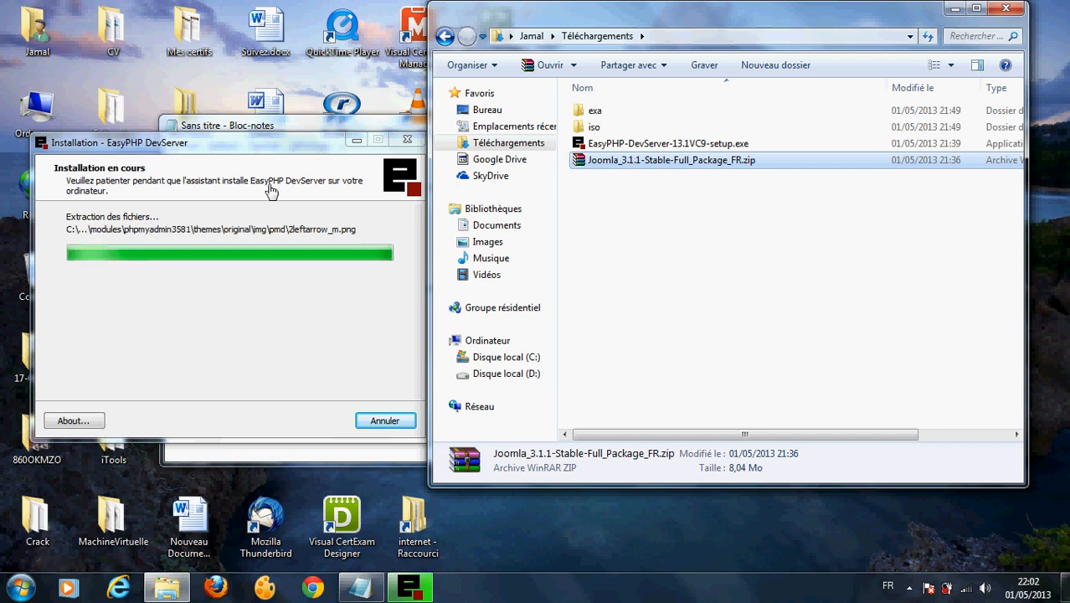
left_click(289, 145)
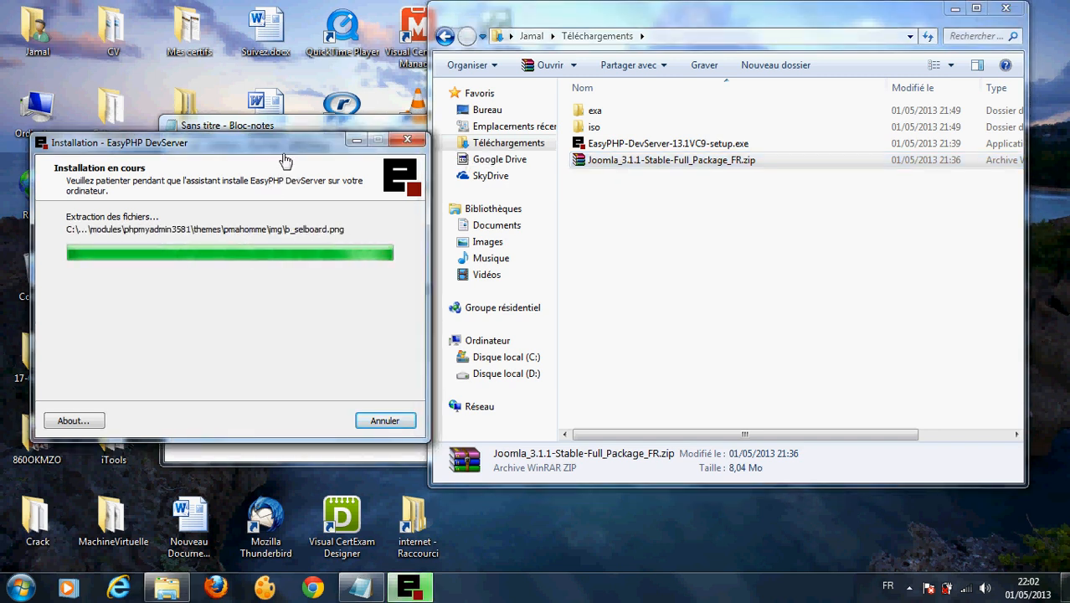
left_click_drag(289, 144, 447, 129)
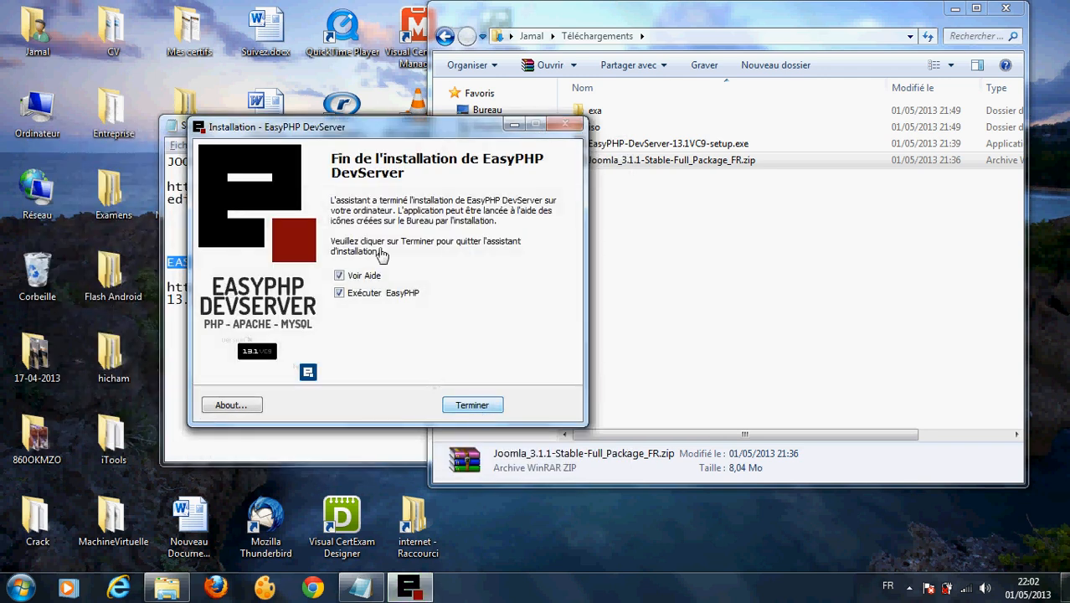
left_click(339, 276)
Step: Finish the installer, check that Apache and MySQL show Démarré, and minimise EasyPHP
left_click(471, 405)
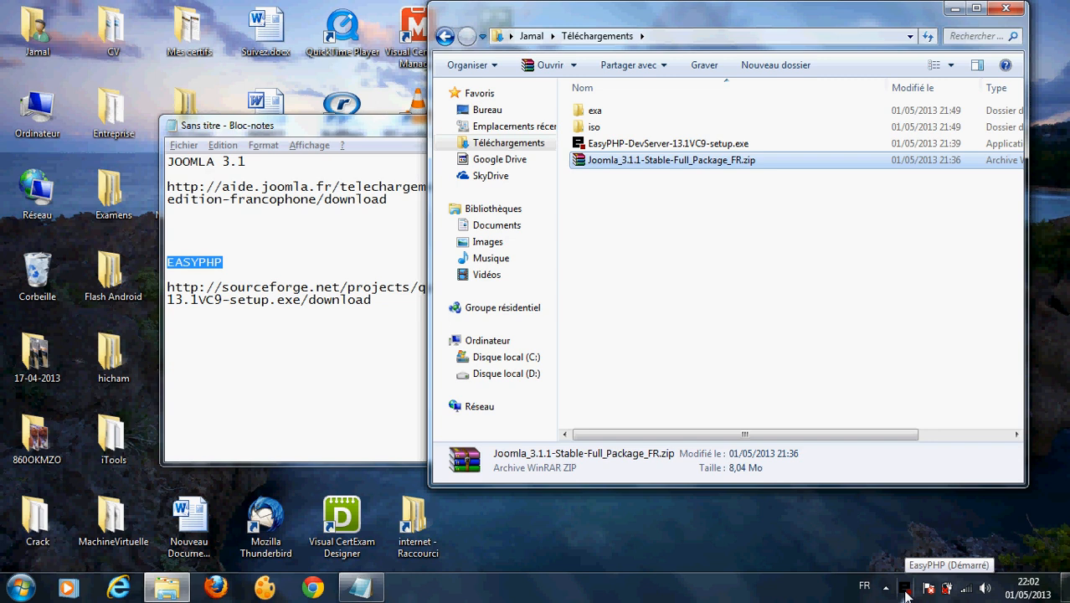
double_click(904, 591)
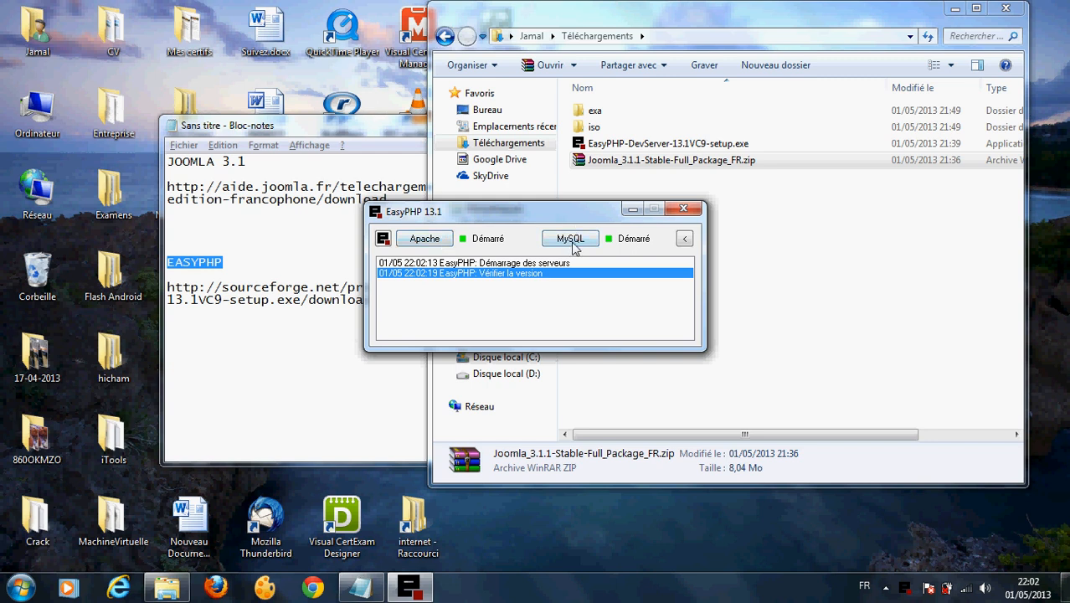
left_click(632, 209)
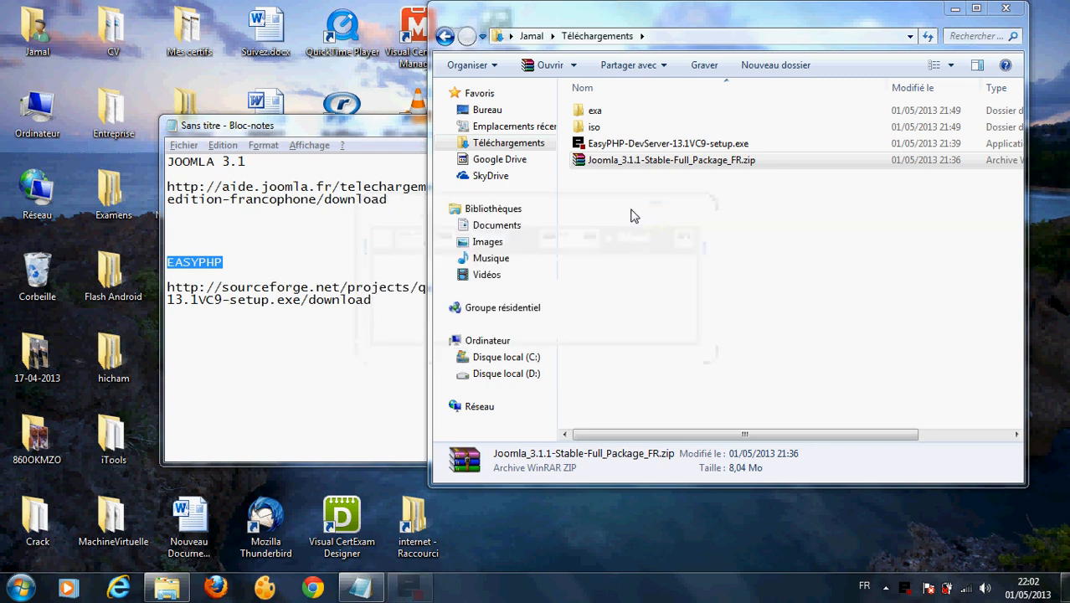
double_click(600, 162)
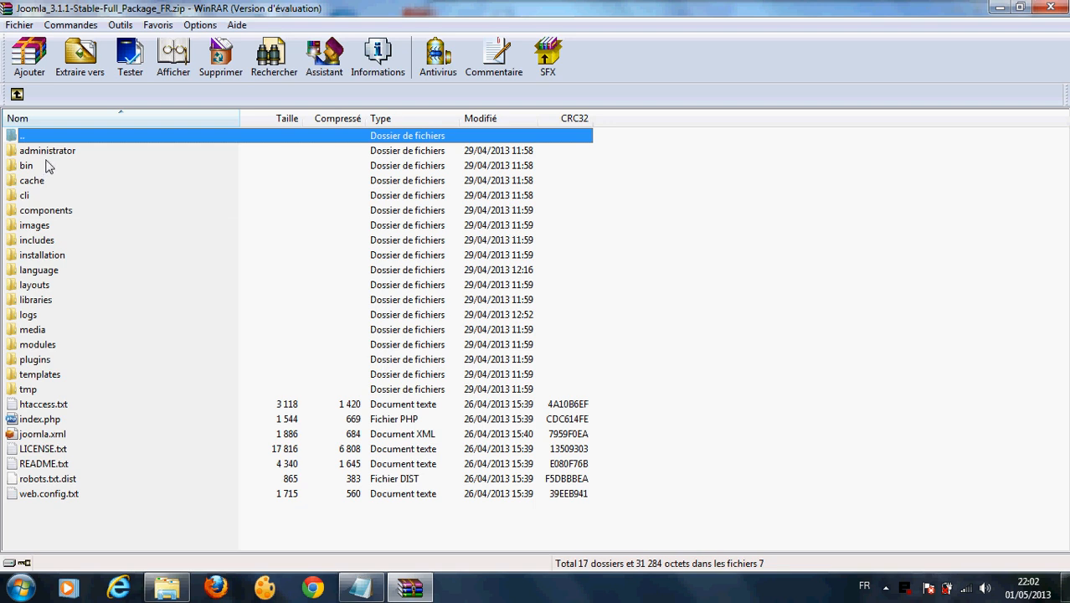
Step: Dismiss the WinRAR nag and select every file in Joomla_3.1.1-Stable-Full_Package_FR.zip for extraction
left_click(614, 299)
key("ctrl+a")
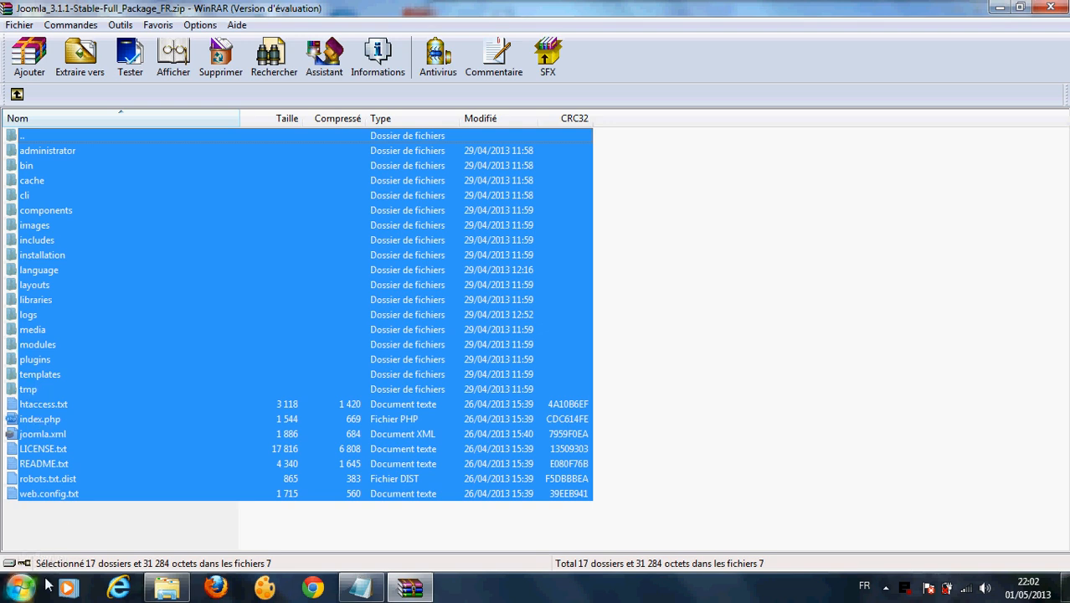
left_click(79, 62)
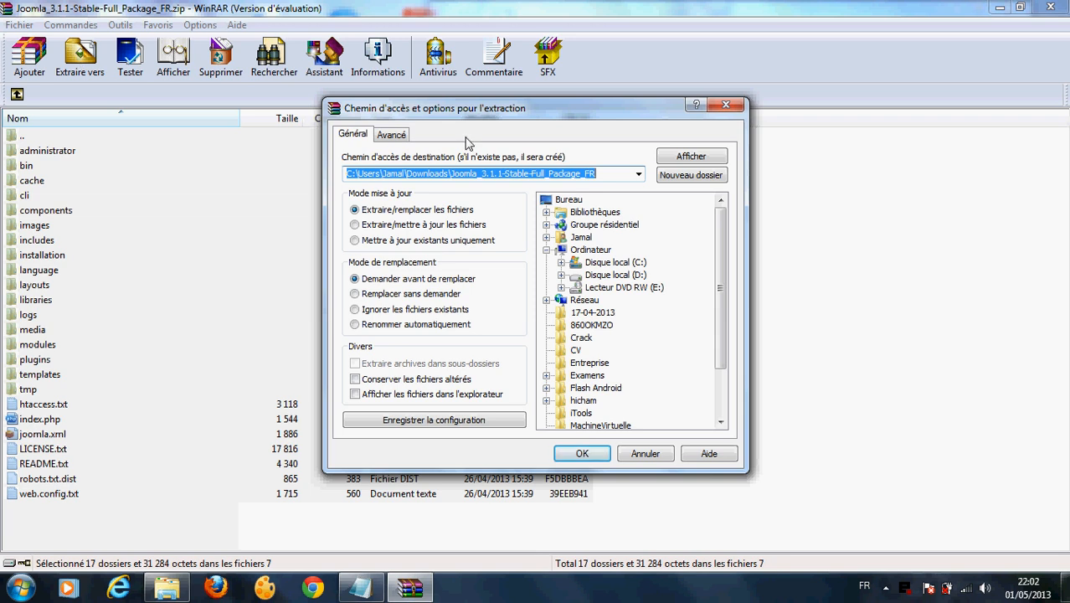
Step: Expand C: > Programmes > EasyPHP-DevServer-13.1VC9 > data and pick localweb as the extraction destination
left_click(561, 263)
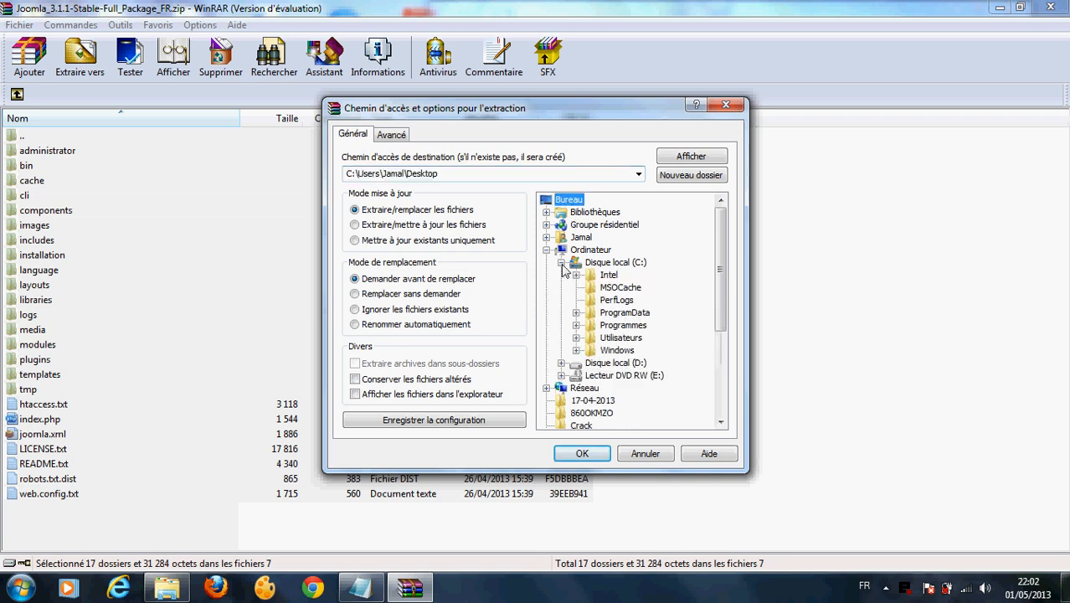
left_click(576, 325)
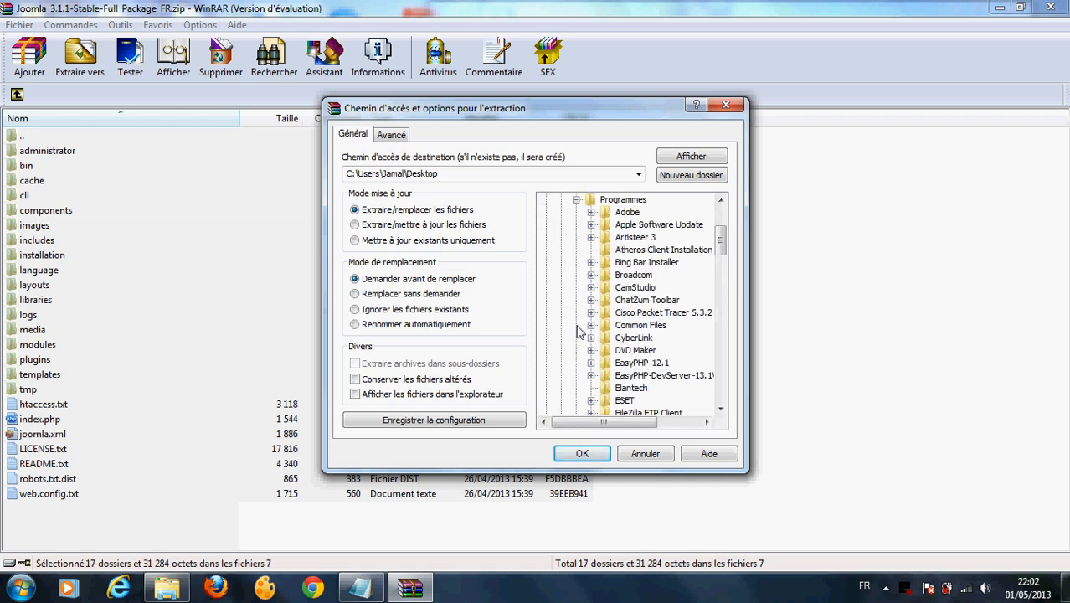
left_click(632, 375)
left_click(590, 376)
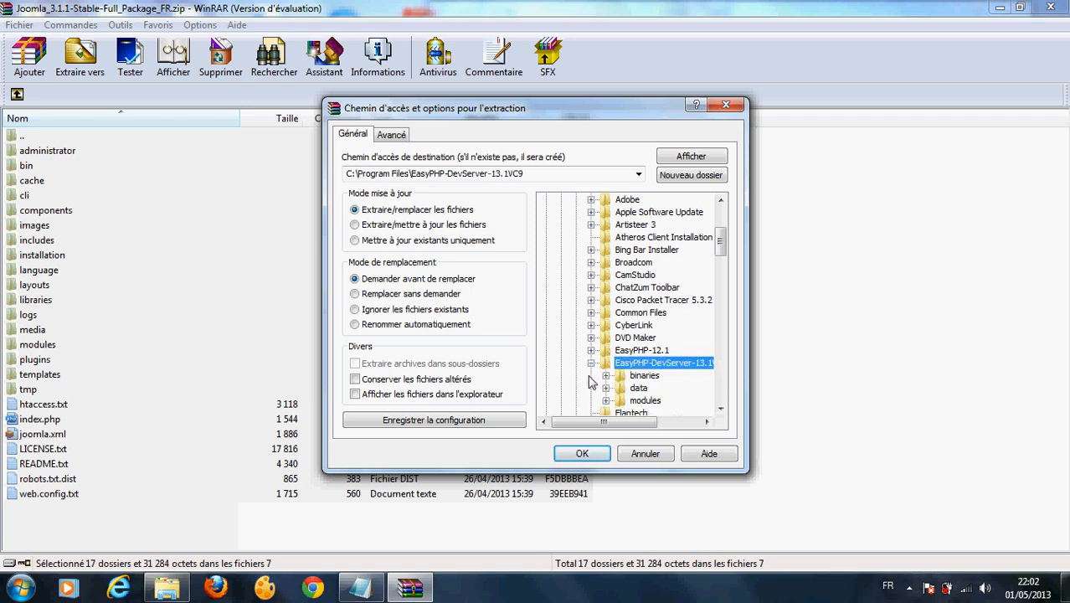
left_click(606, 388)
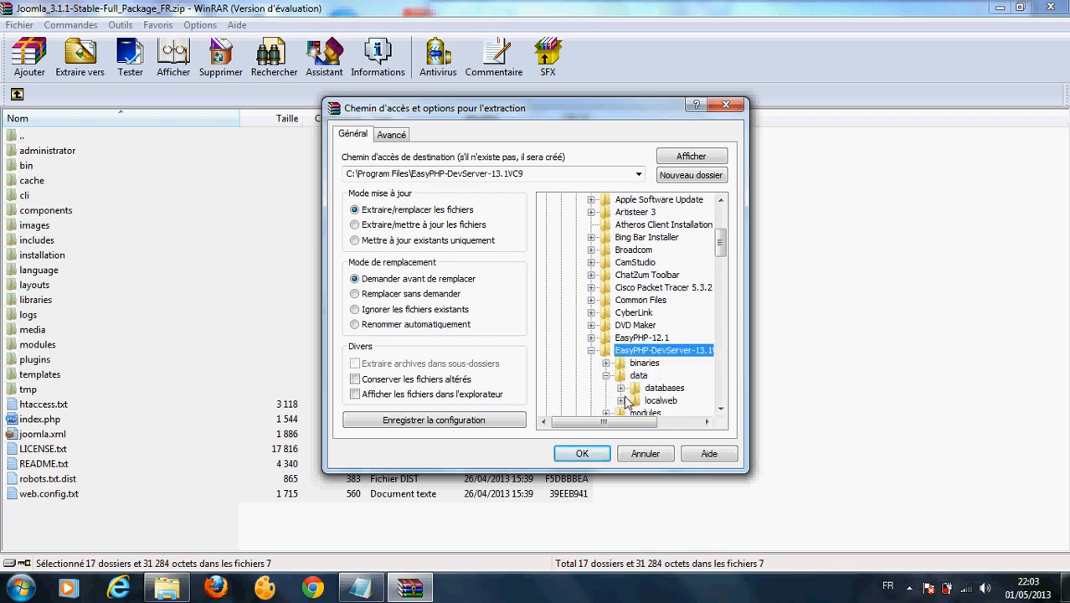
left_click(620, 401)
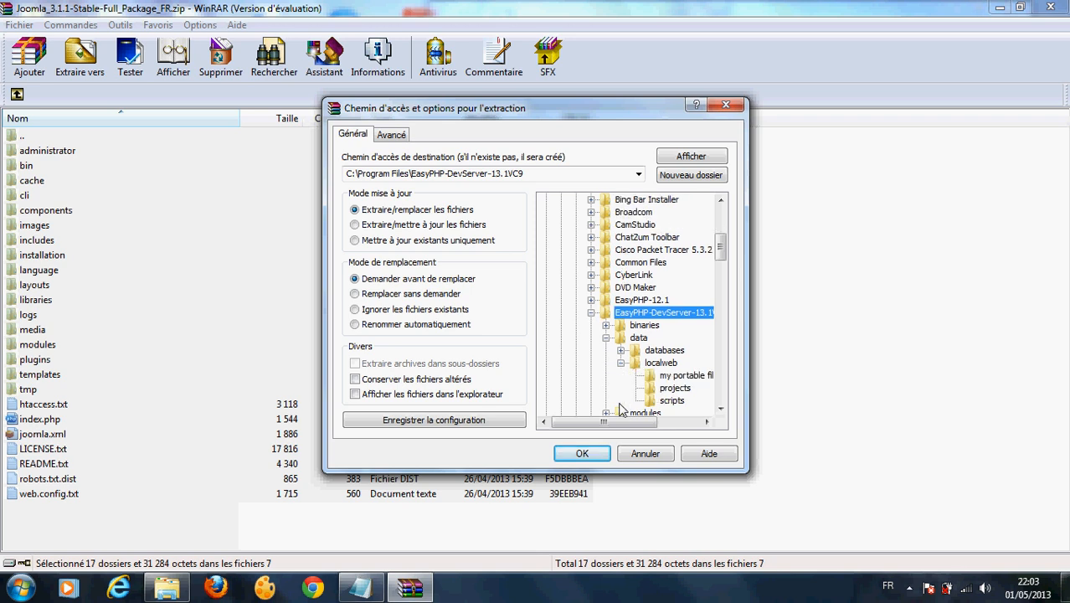
left_click(659, 365)
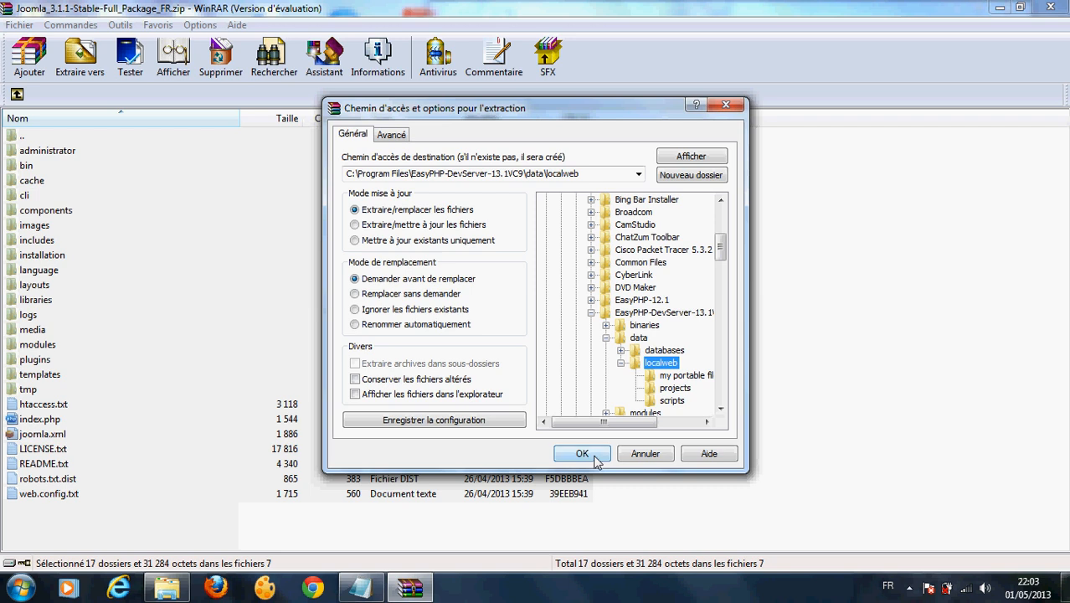
Step: Open C:\Programmes\EasyPHP-DevServer-13.1VC9\data\localweb in Explorer via Start > Ordinateur
left_click(18, 593)
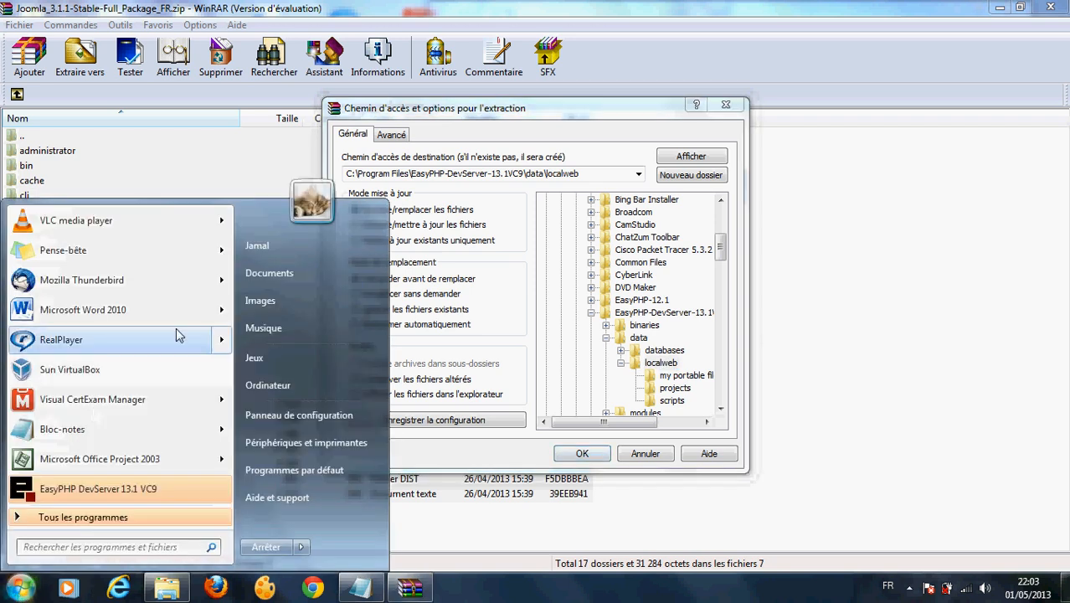
left_click(277, 383)
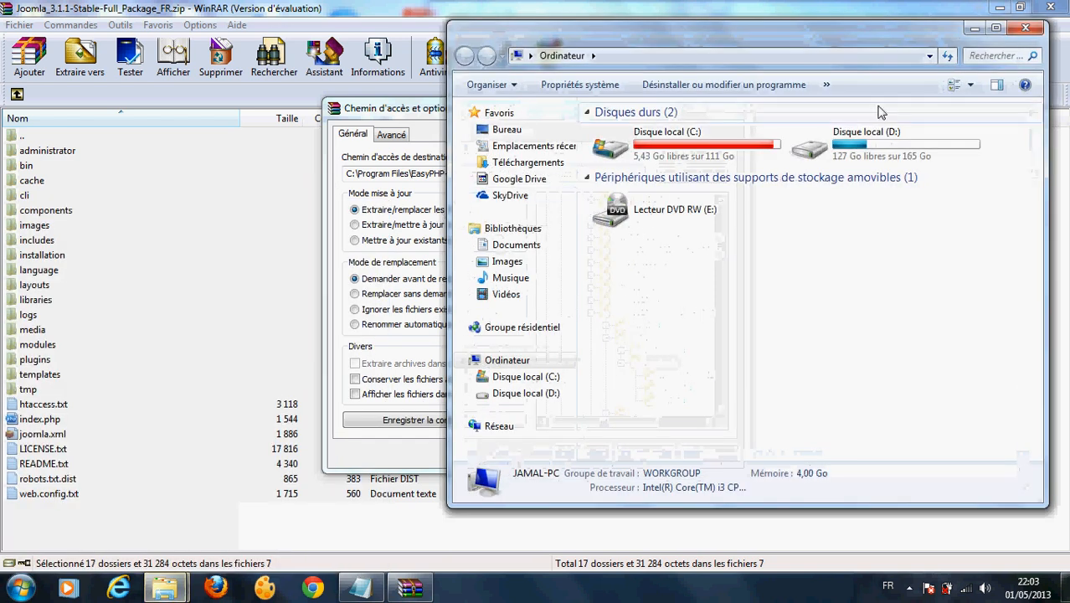
double_click(712, 155)
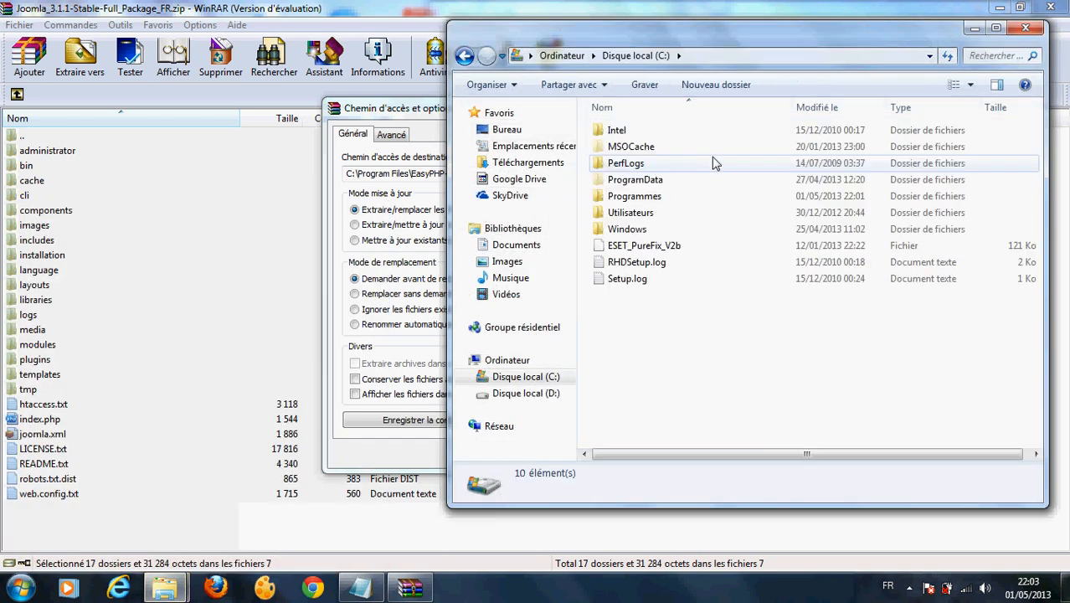
double_click(645, 197)
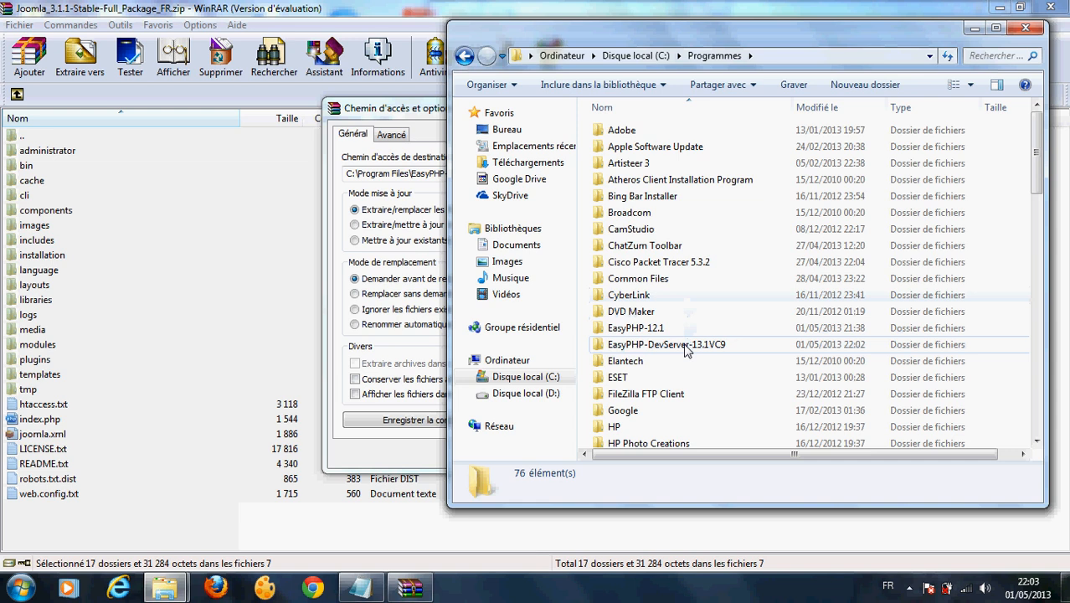
double_click(670, 344)
double_click(630, 146)
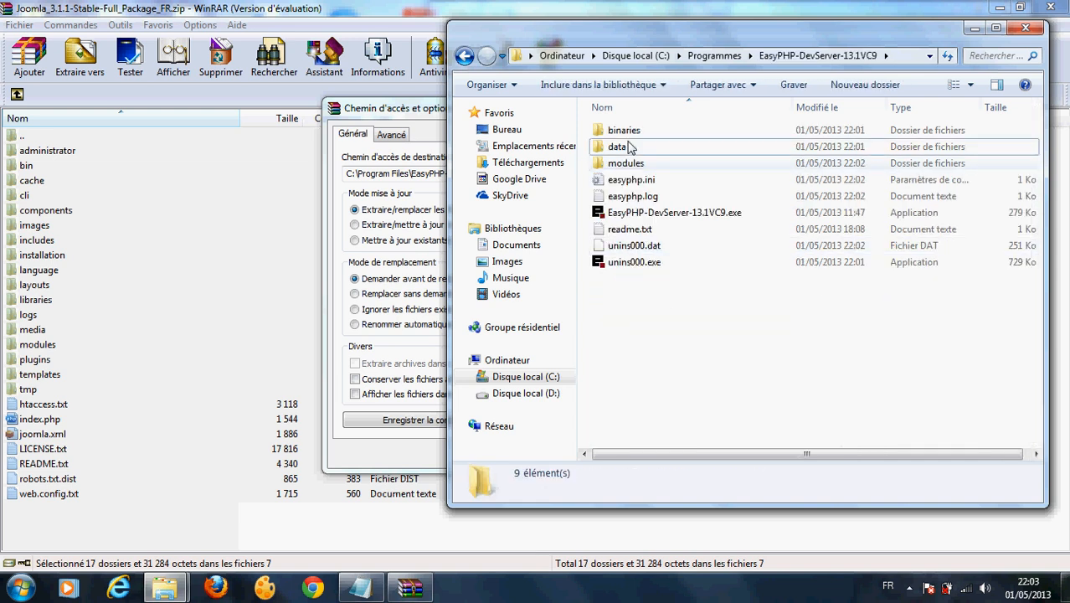
double_click(630, 147)
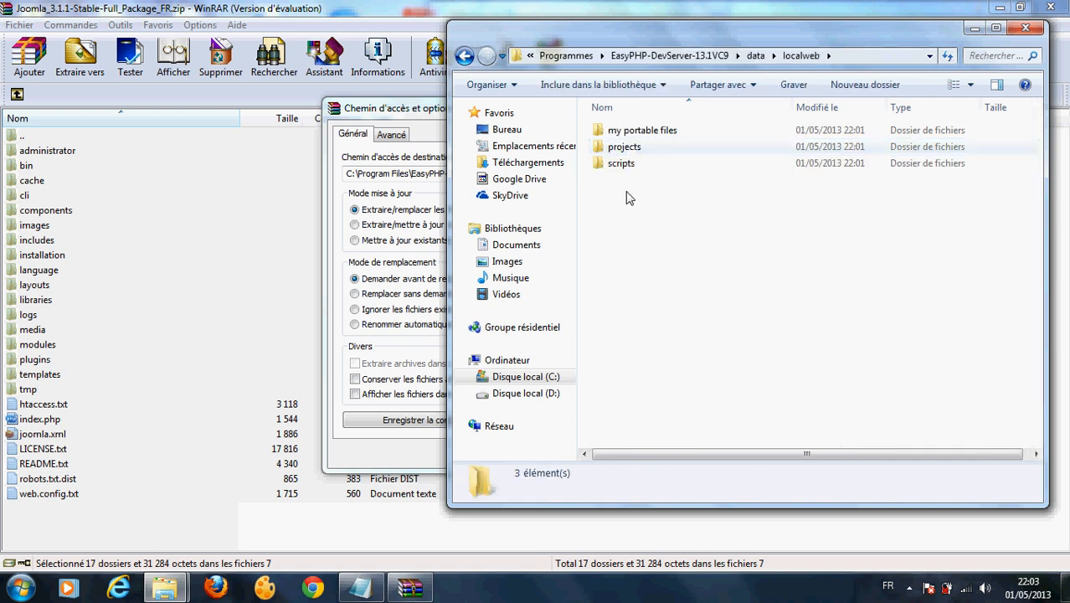
Step: Delete the my portable files, projects and scripts folders, confirming the move to the Recycle Bin
left_click(620, 164)
double_click(623, 163)
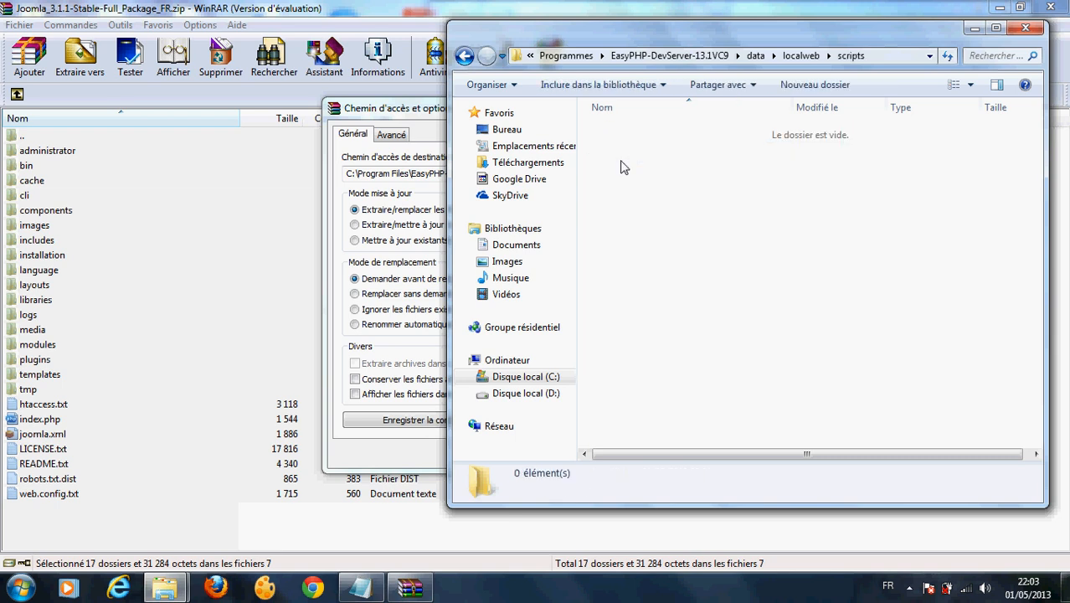
key("BackSpace")
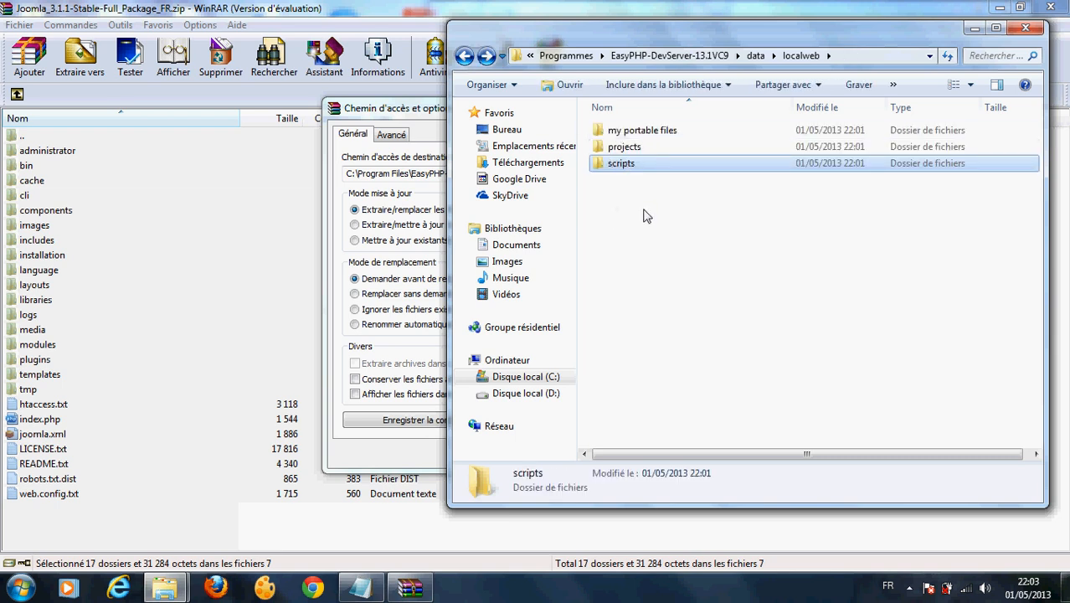
left_click(645, 218)
left_click_drag(643, 219, 630, 134)
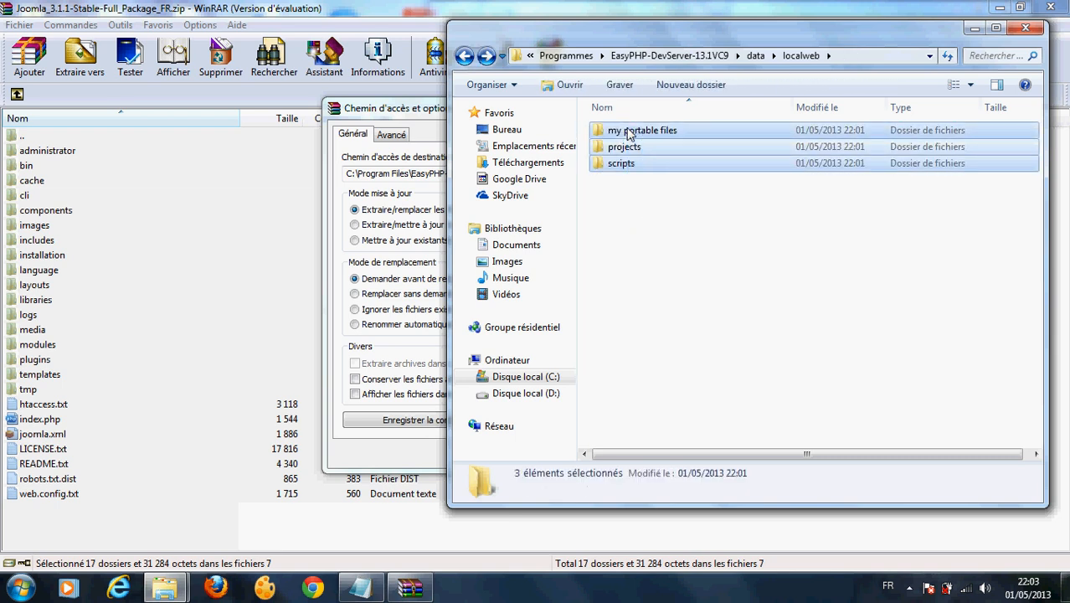
key("Delete")
key("Return")
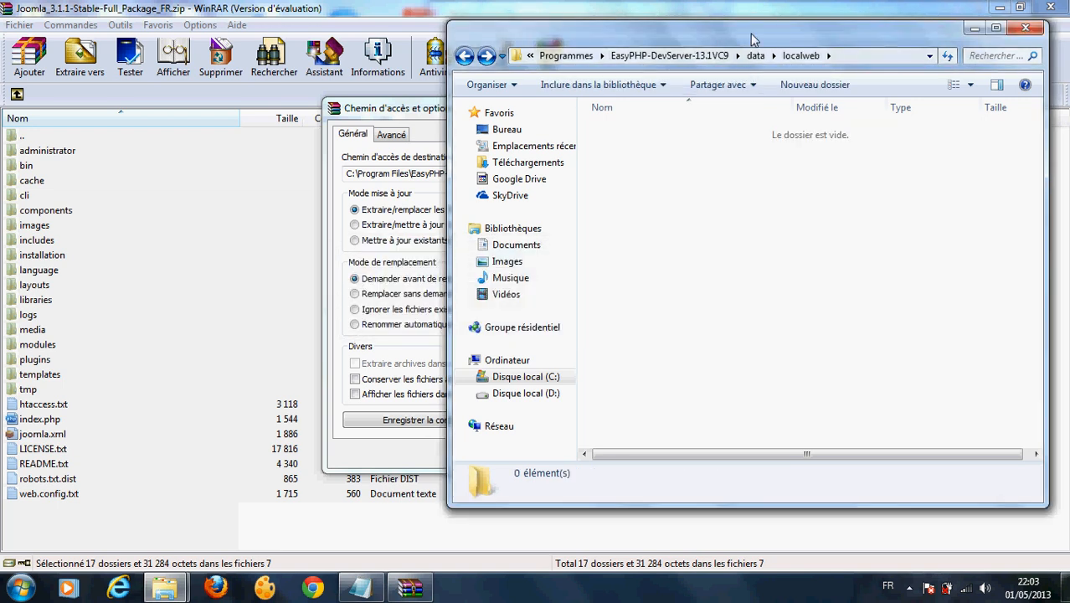
left_click_drag(751, 40, 672, 247)
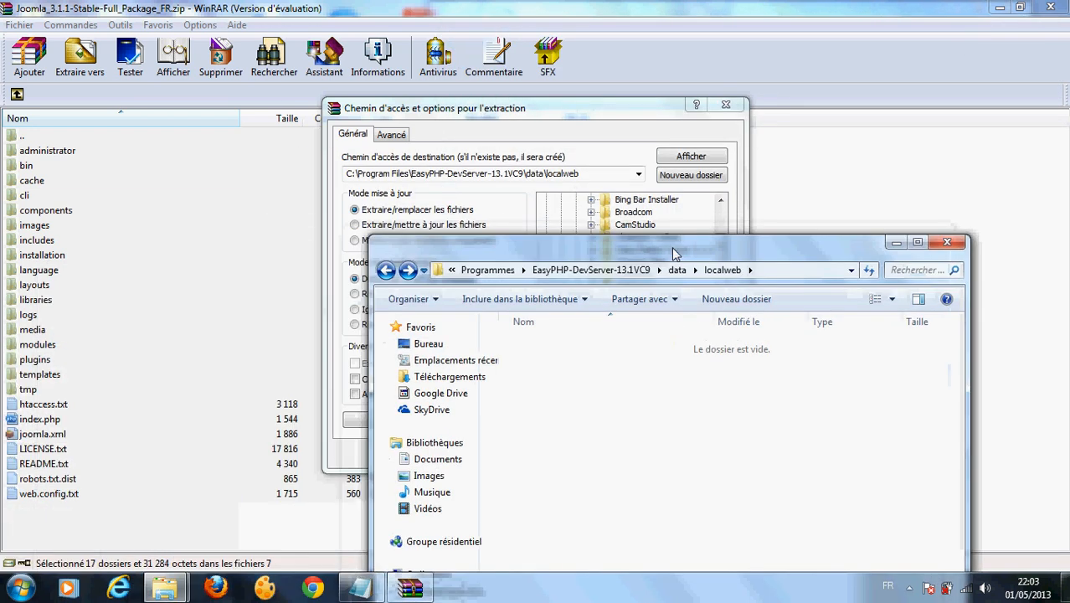
Step: Close Explorer and reopen WinRAR's extraction options with EasyPHP's data\localweb as the destination
left_click(946, 243)
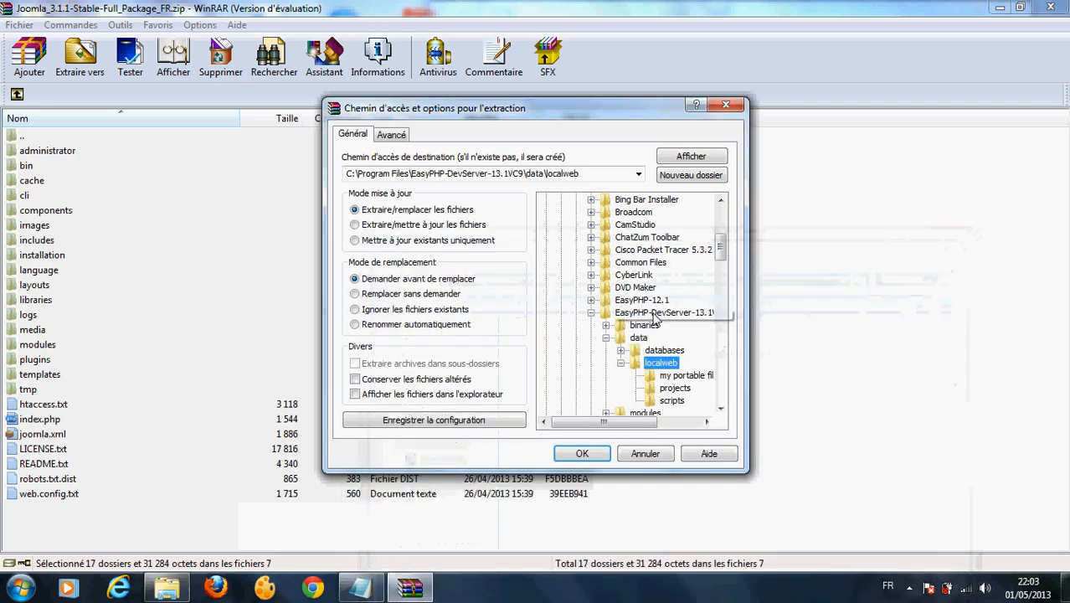
left_click(647, 453)
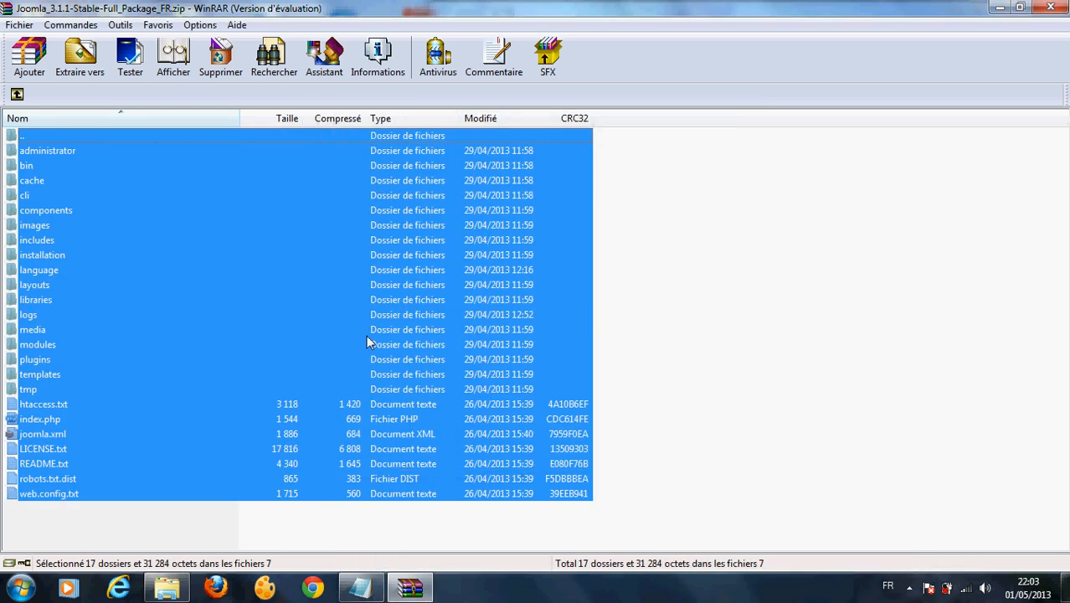
left_click(81, 58)
left_click(561, 262)
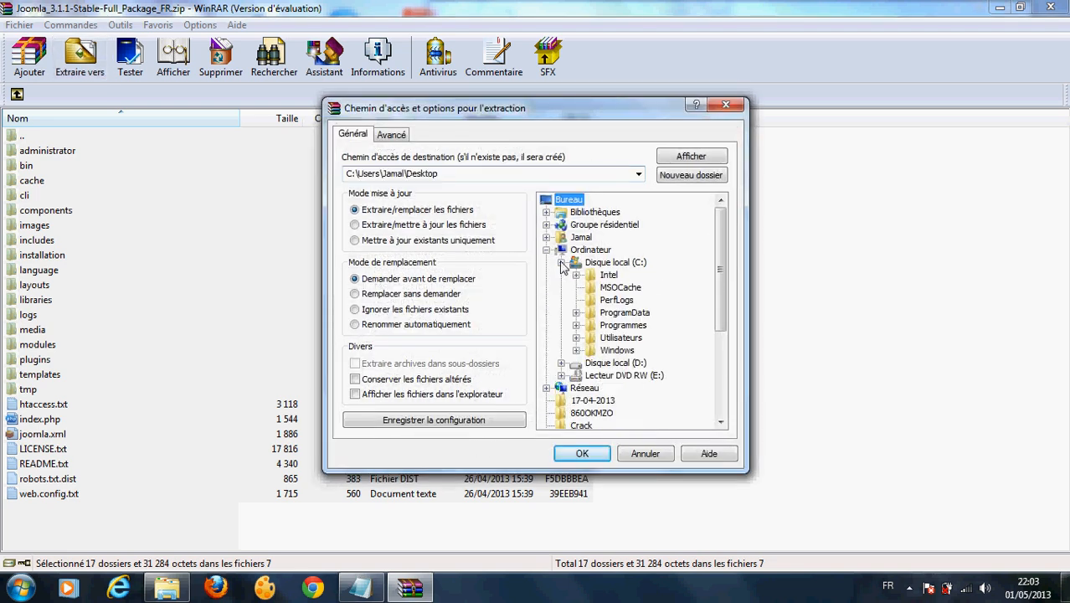
left_click(575, 325)
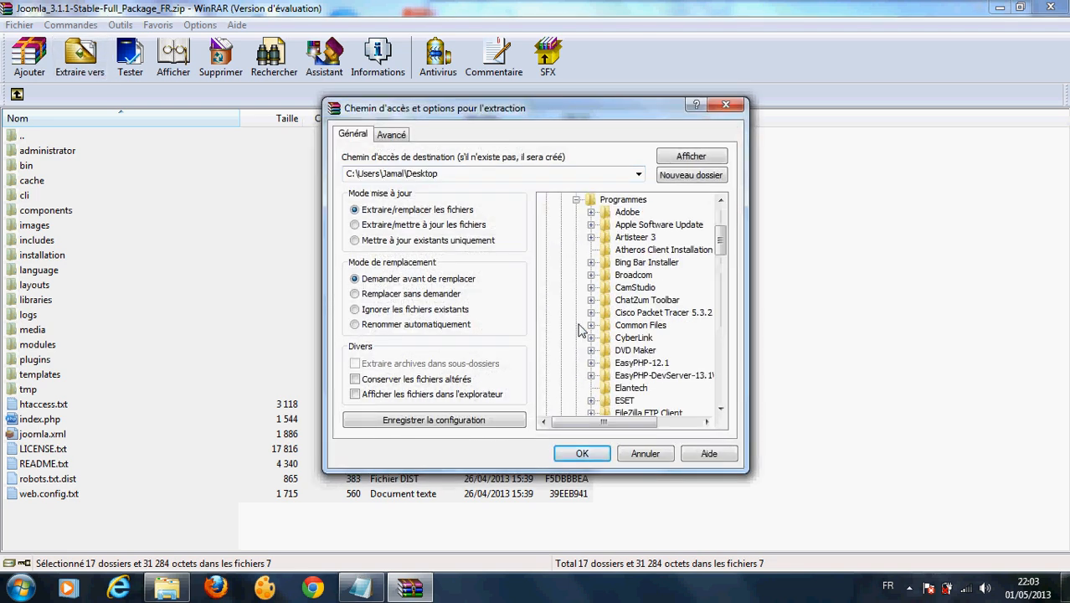
left_click(591, 375)
left_click(606, 388)
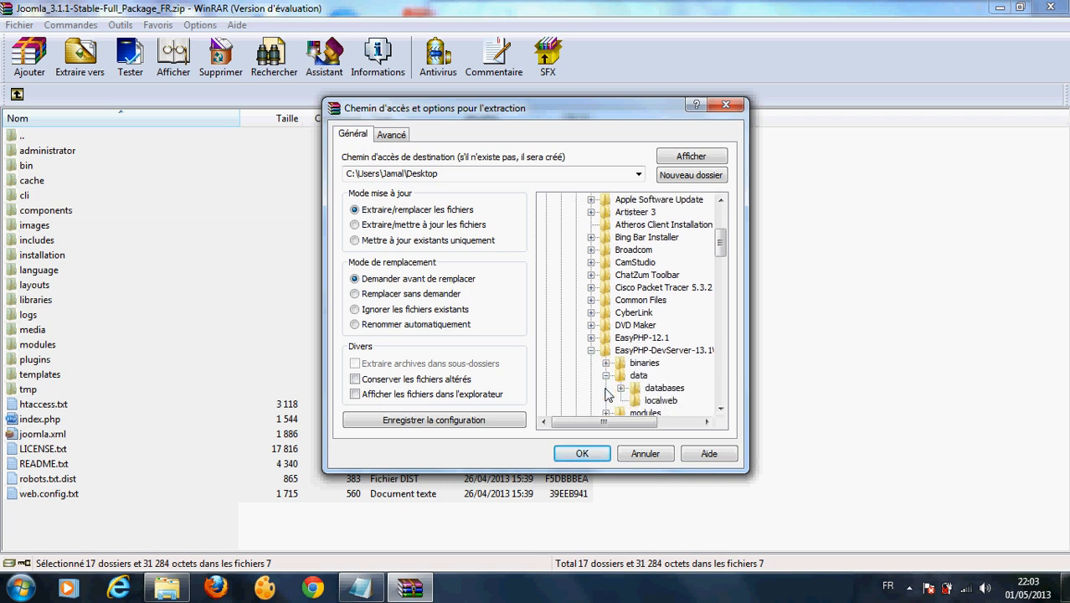
left_click(661, 401)
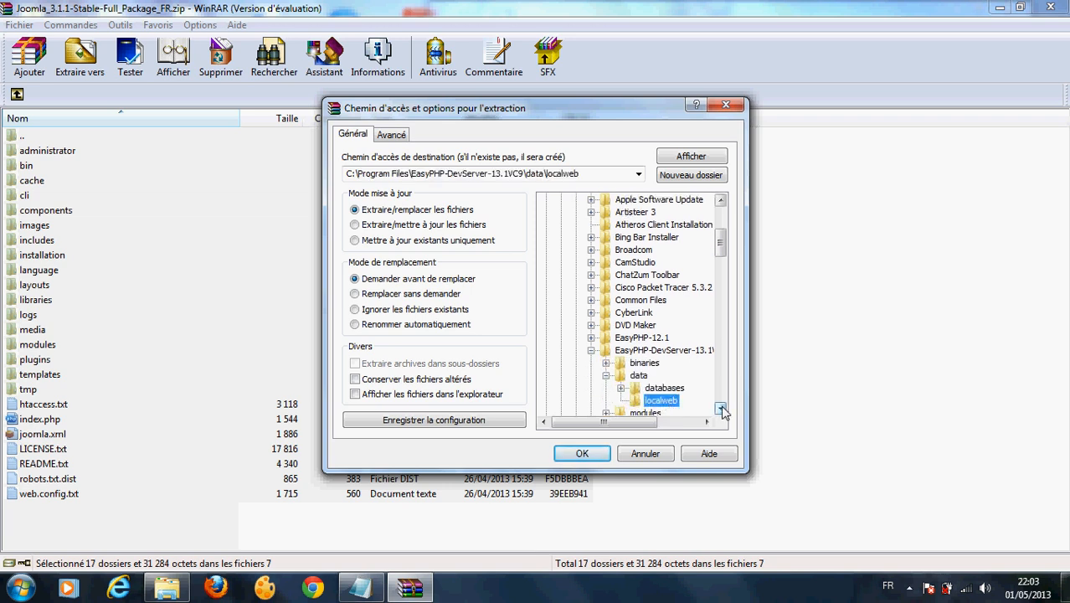
left_click(721, 407)
left_click(721, 408)
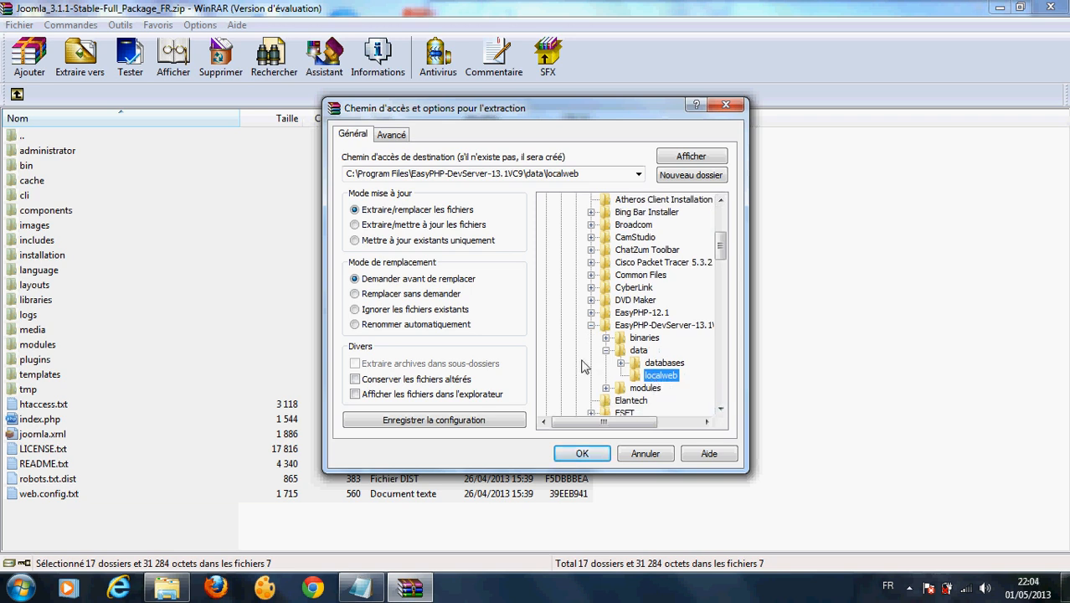
left_click(167, 589)
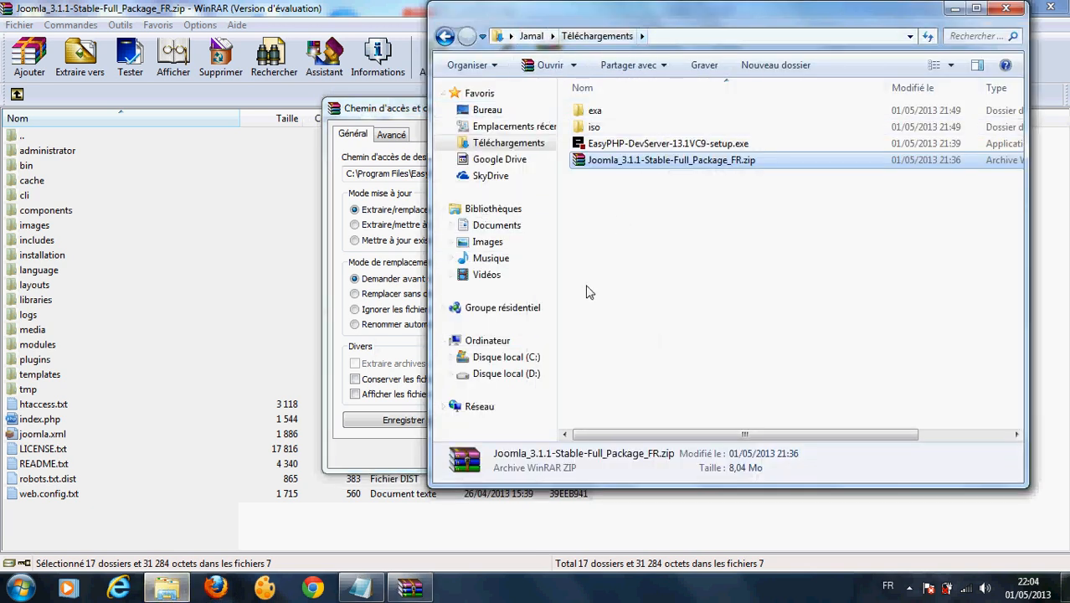
Step: Browse to C:\Programmes\EasyPHP-DevServer-13.1VC9\data\localweb and confirm it is empty
left_click(517, 359)
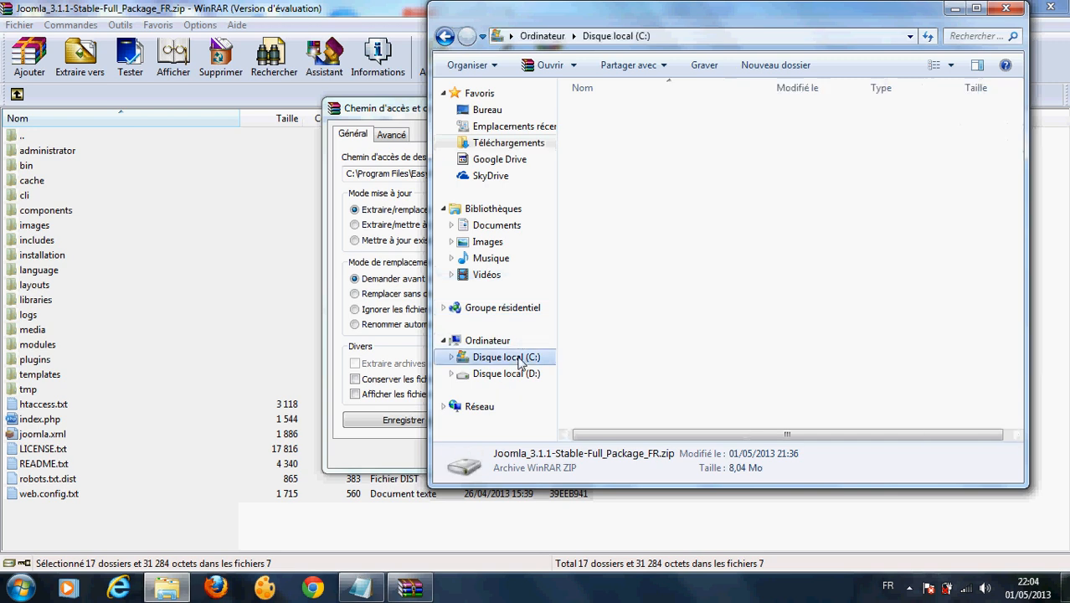
double_click(605, 177)
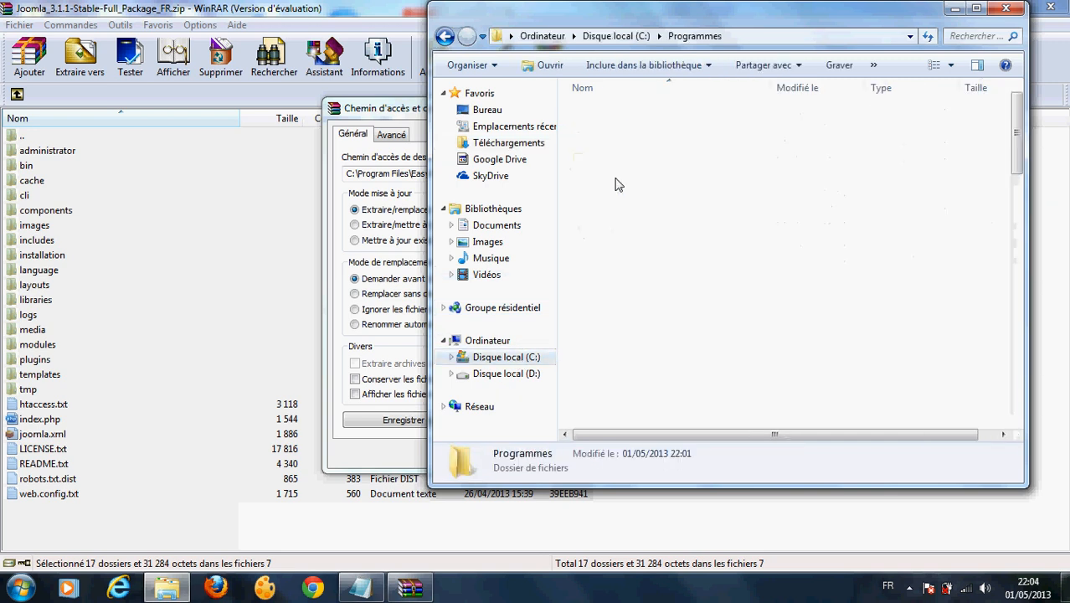
double_click(645, 324)
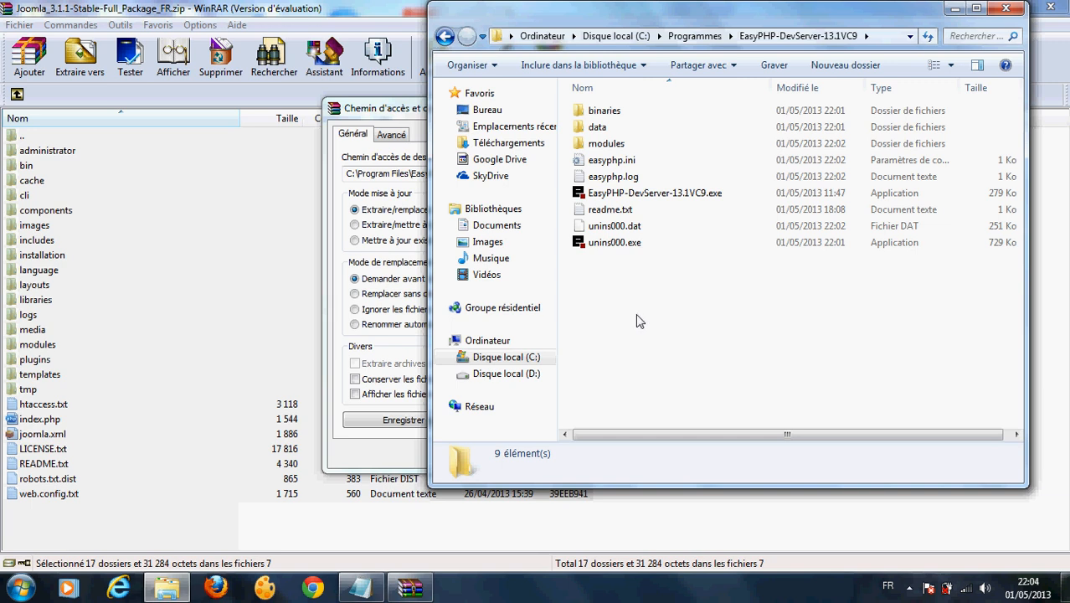
double_click(597, 130)
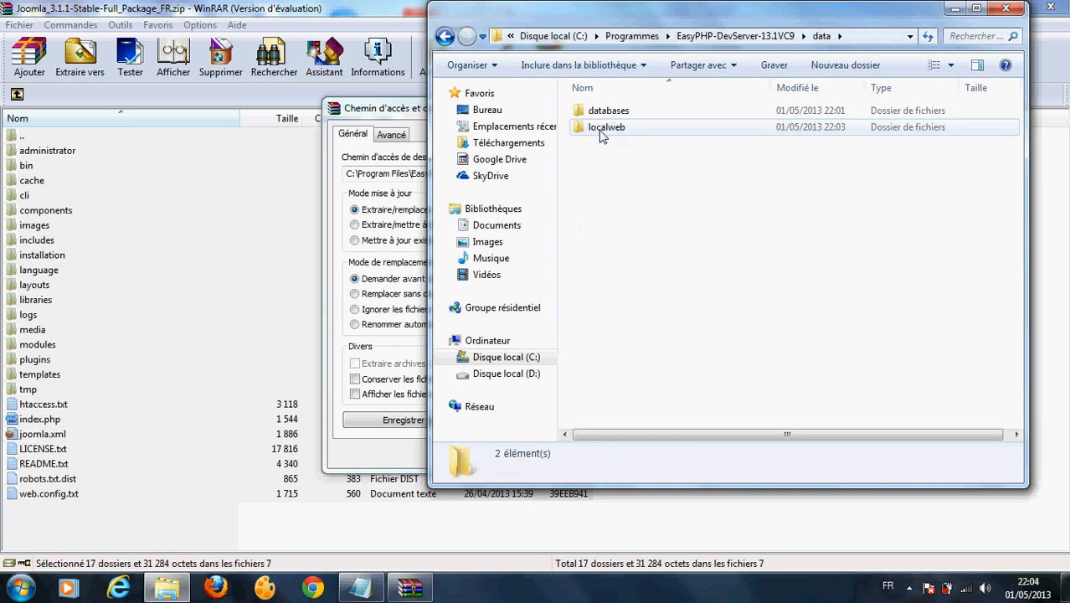
double_click(603, 130)
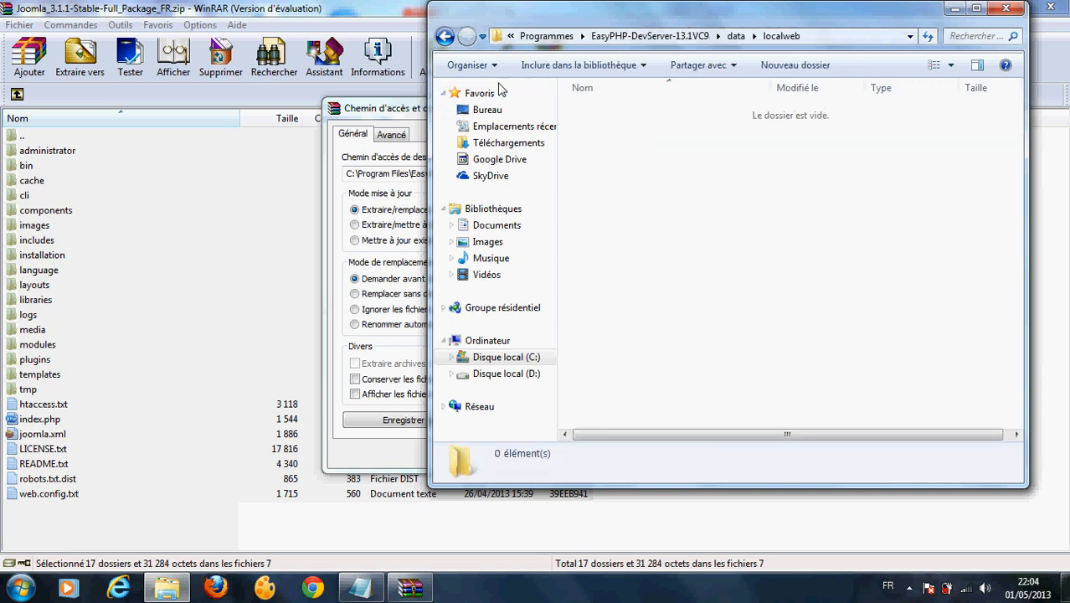
Step: Resize the Explorer window to the left and return to WinRAR's localweb extraction settings
left_click_drag(430, 90, 658, 50)
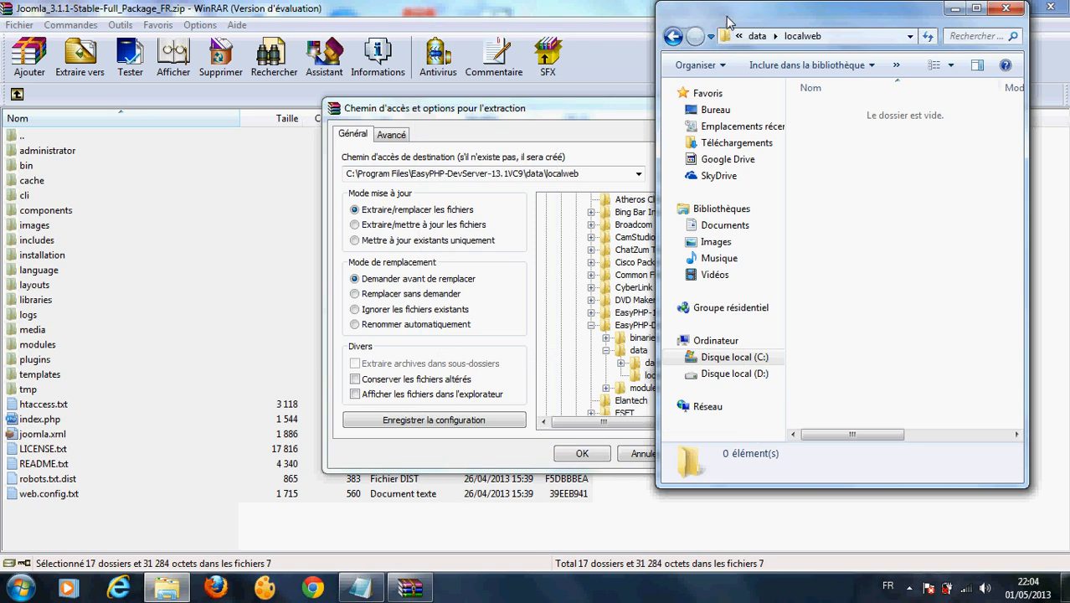
left_click_drag(728, 23, 85, 34)
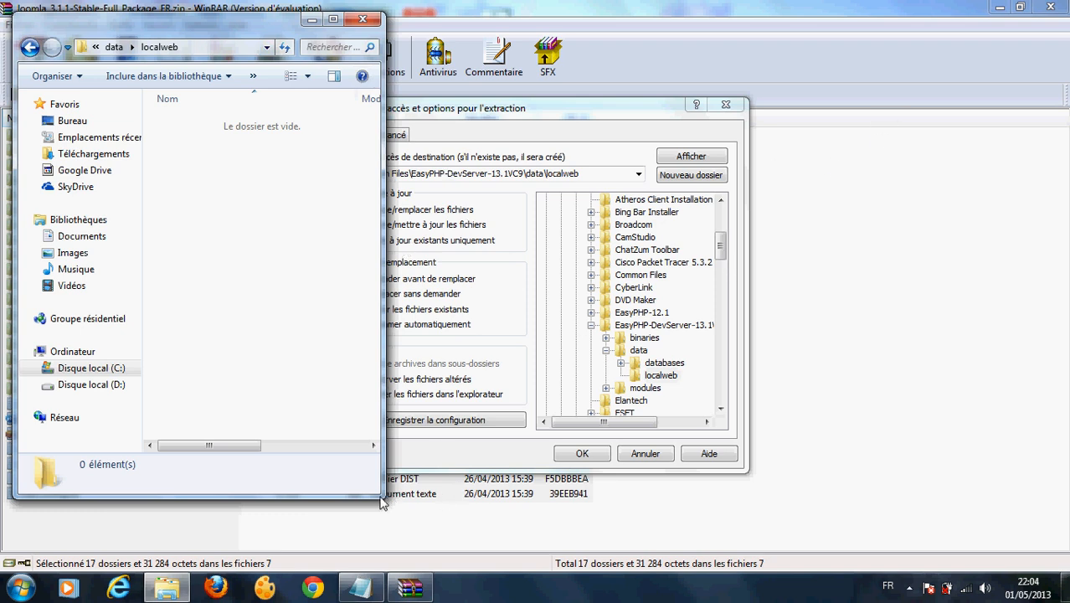
left_click_drag(381, 501, 850, 197)
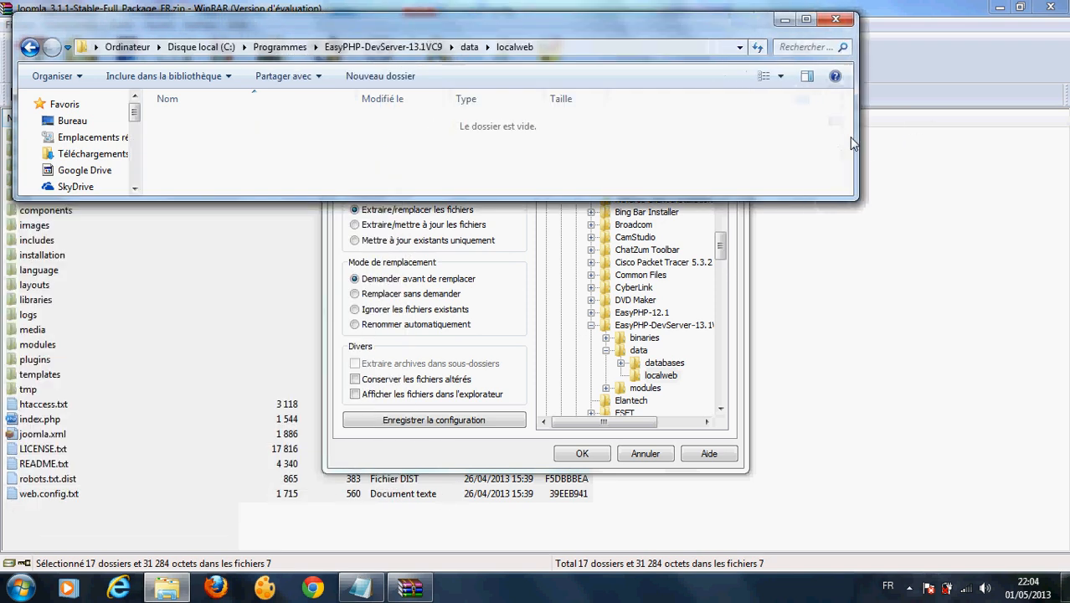
left_click(512, 456)
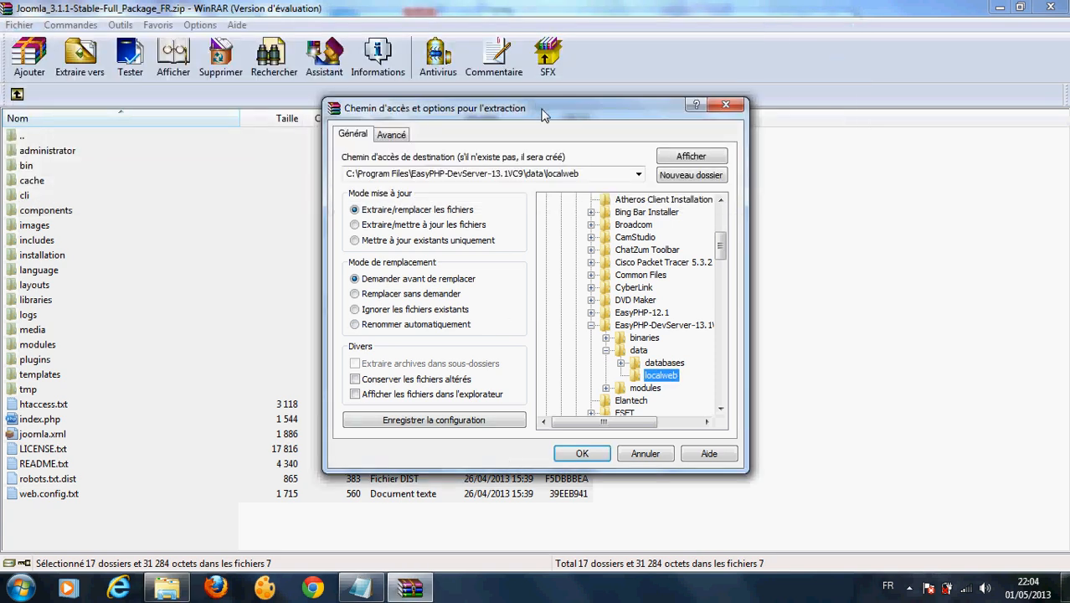
Step: Confirm the destination C:\Program Files\EasyPHP-DevServer-13.1VC9\data\localweb and start extracting the Joomla archive
left_click_drag(542, 115, 434, 214)
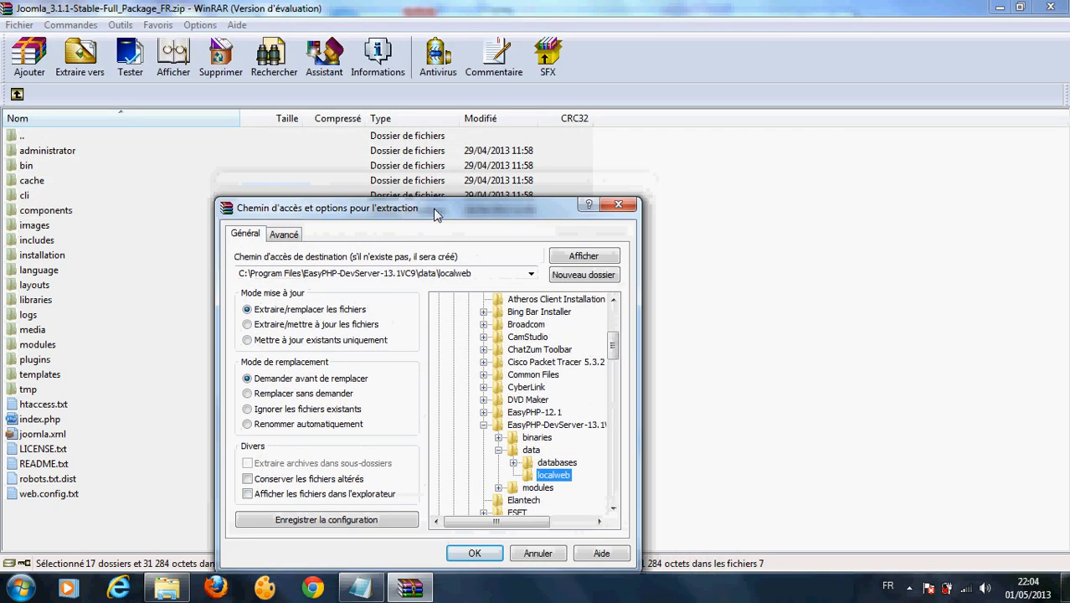
left_click(166, 588)
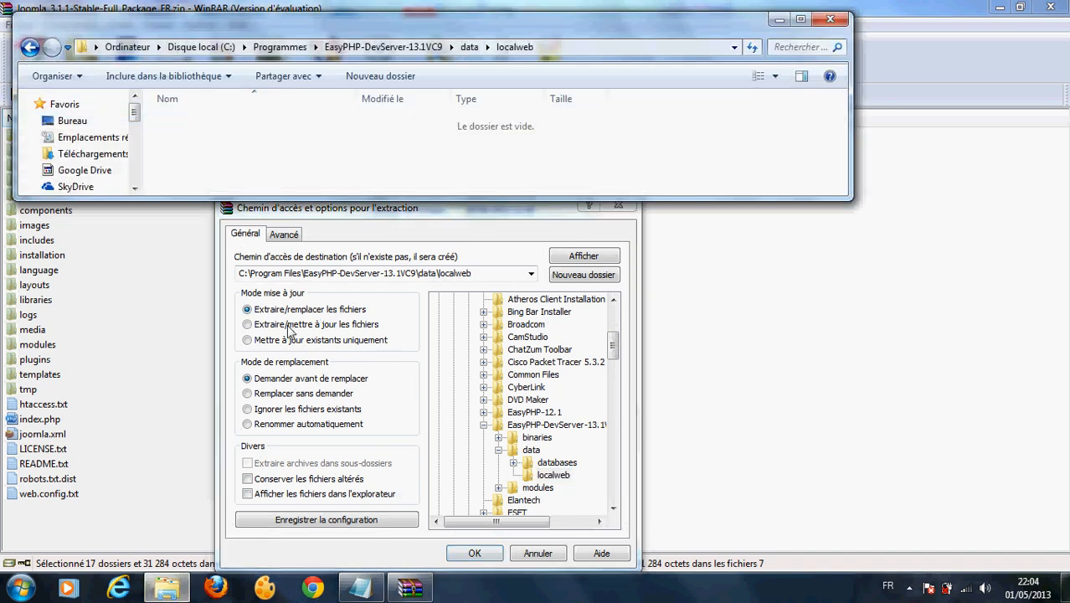
left_click(482, 280)
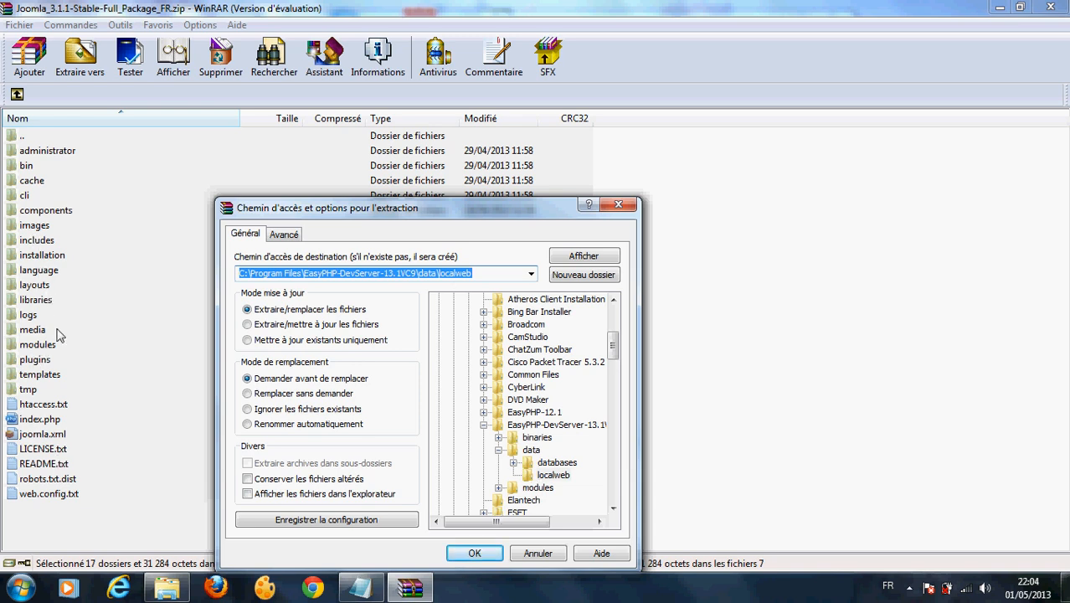
left_click(165, 592)
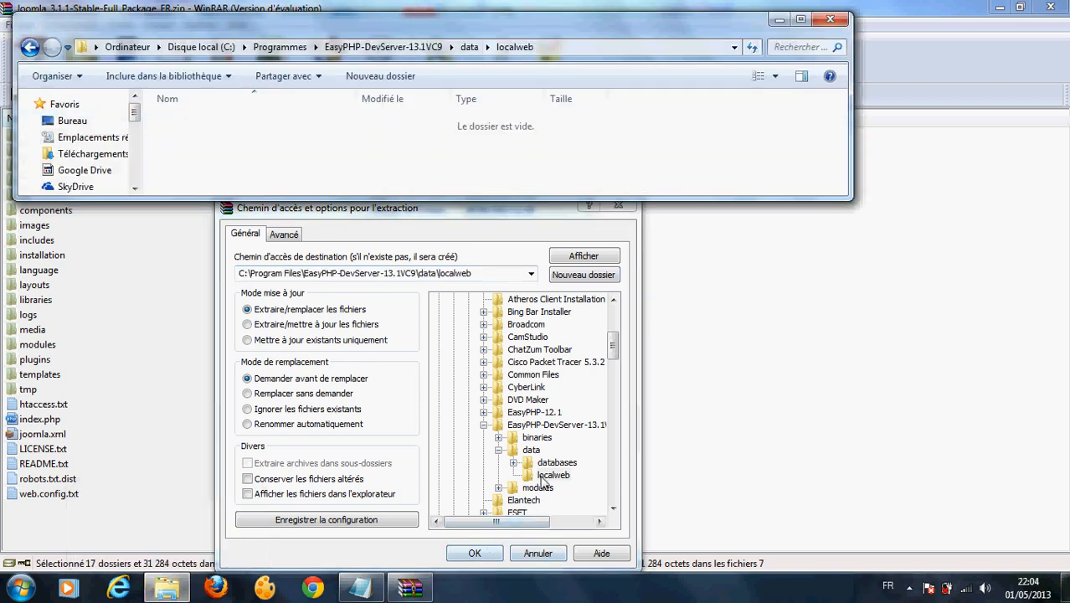
left_click(475, 553)
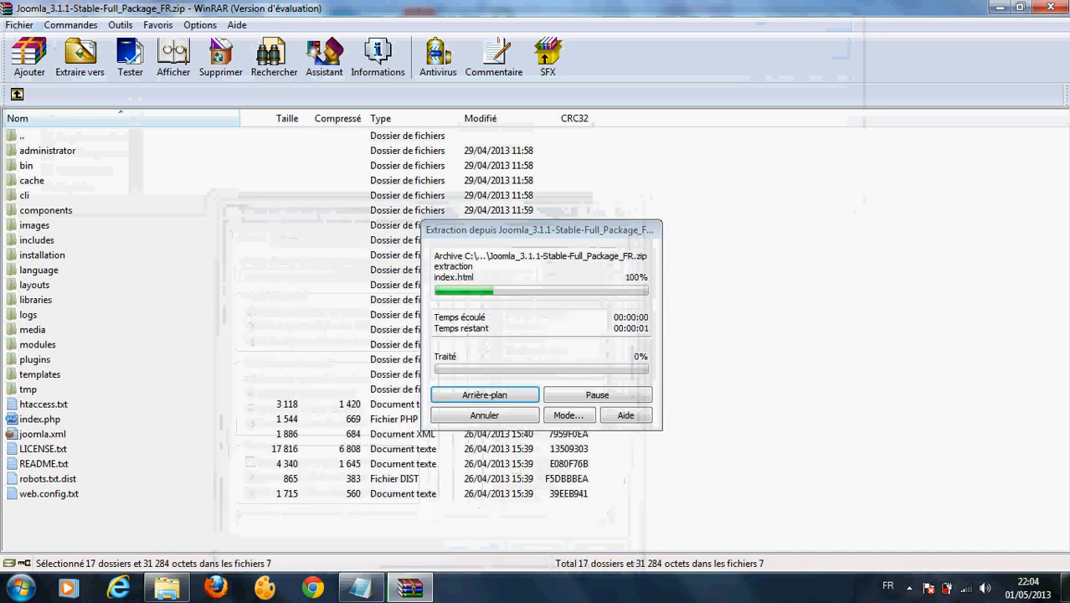
Step: Watch Joomla's 24 items fill the localweb folder, then maximize that folder window
left_click(165, 592)
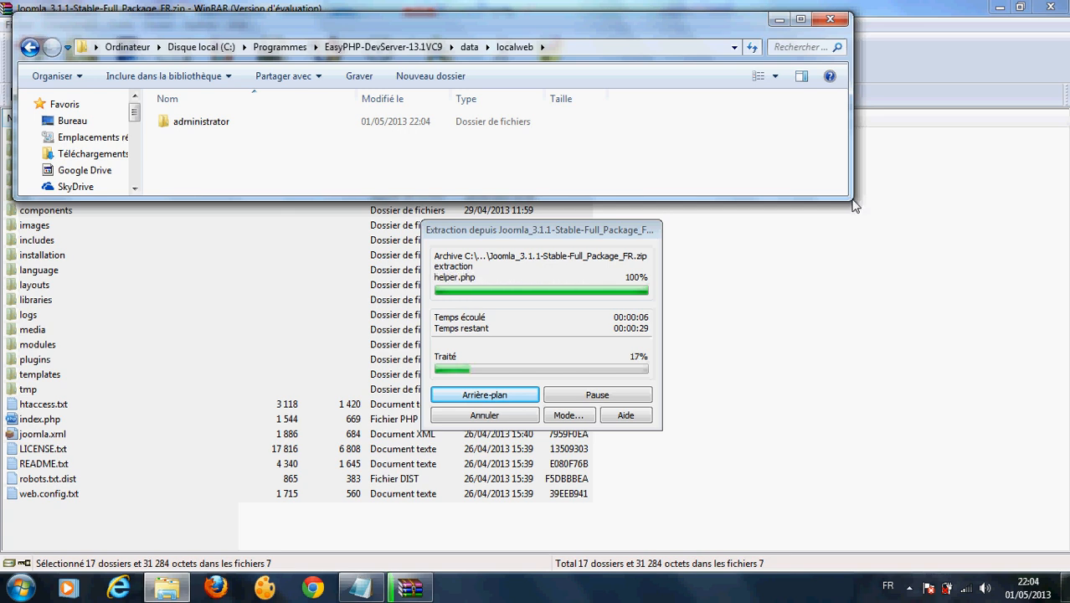
left_click_drag(849, 201, 372, 502)
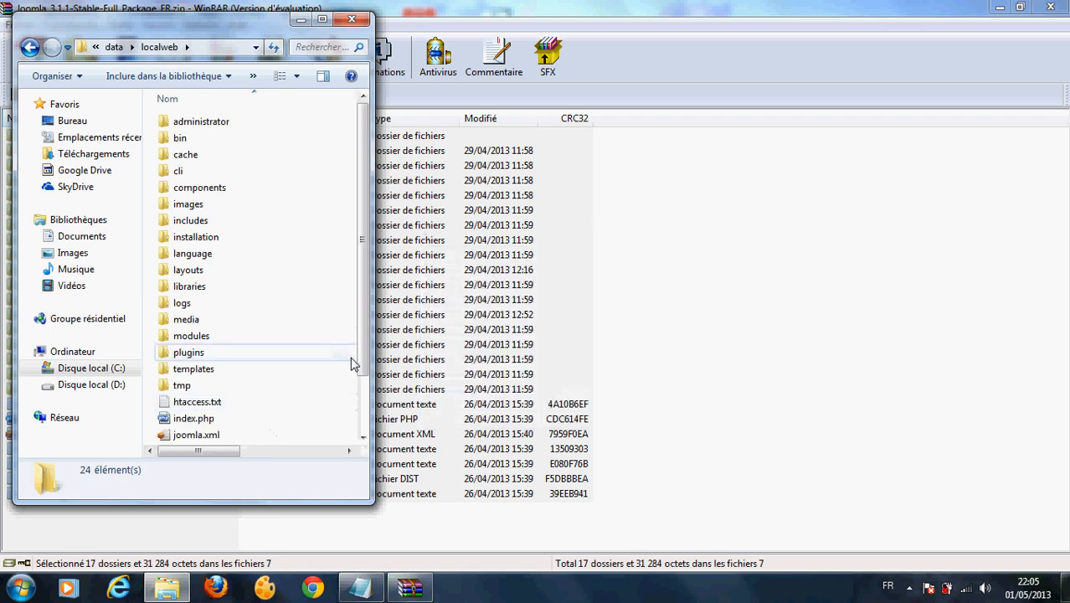
scroll(360, 300, "down", 2)
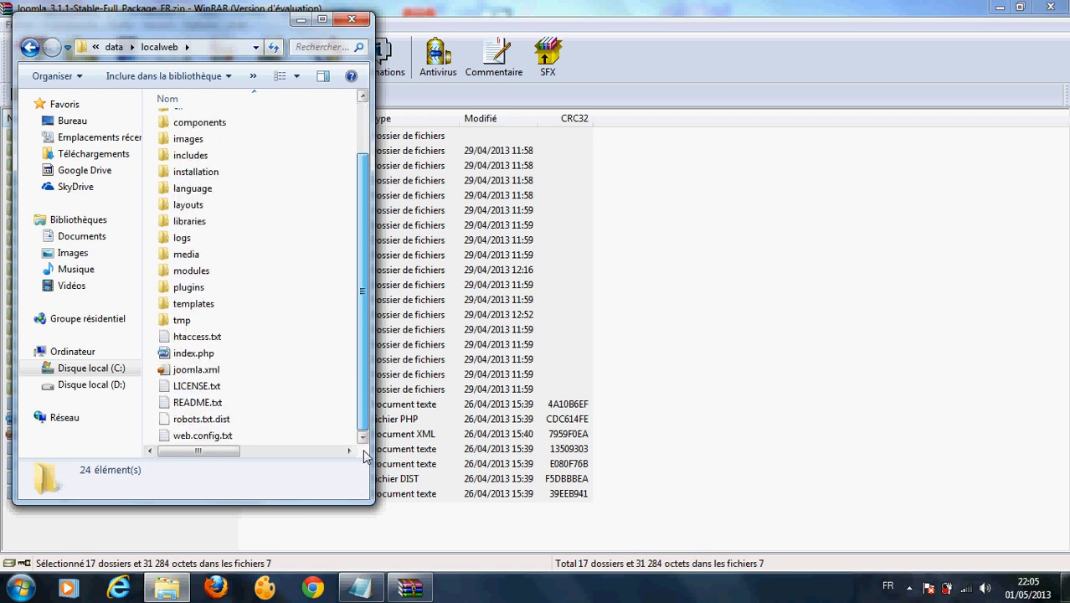
left_click(323, 18)
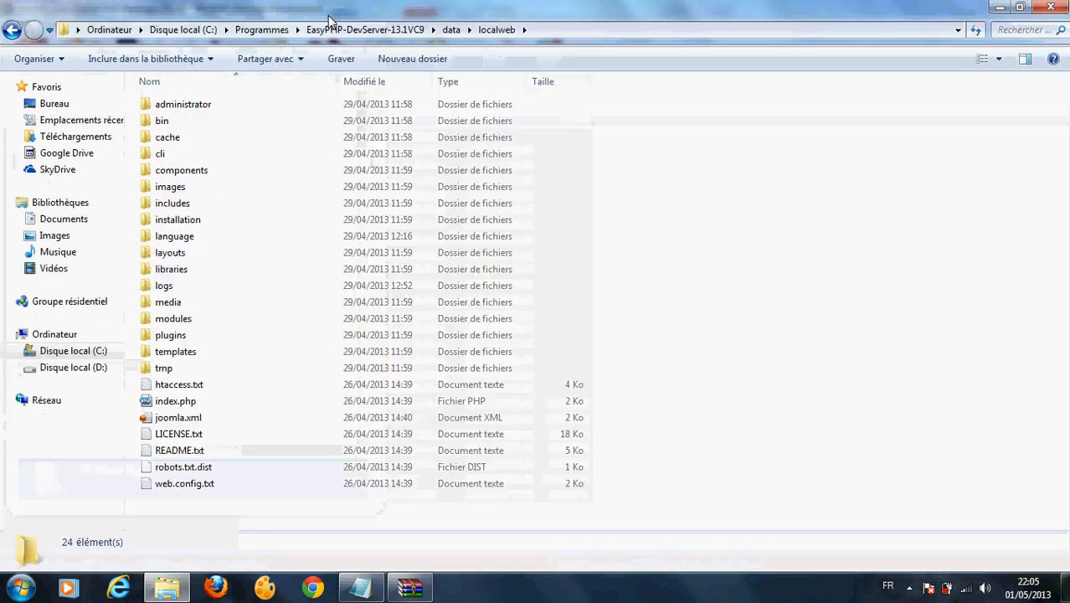
Step: Close the localweb and WinRAR windows, and keep the notes unsaved but minimized
double_click(4, 6)
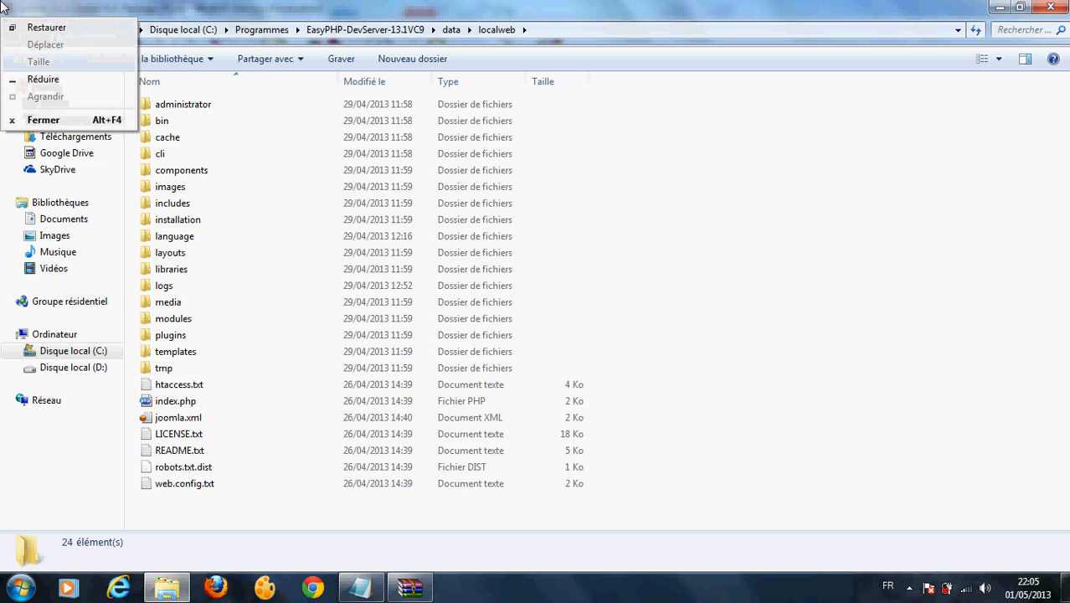
left_click(1050, 7)
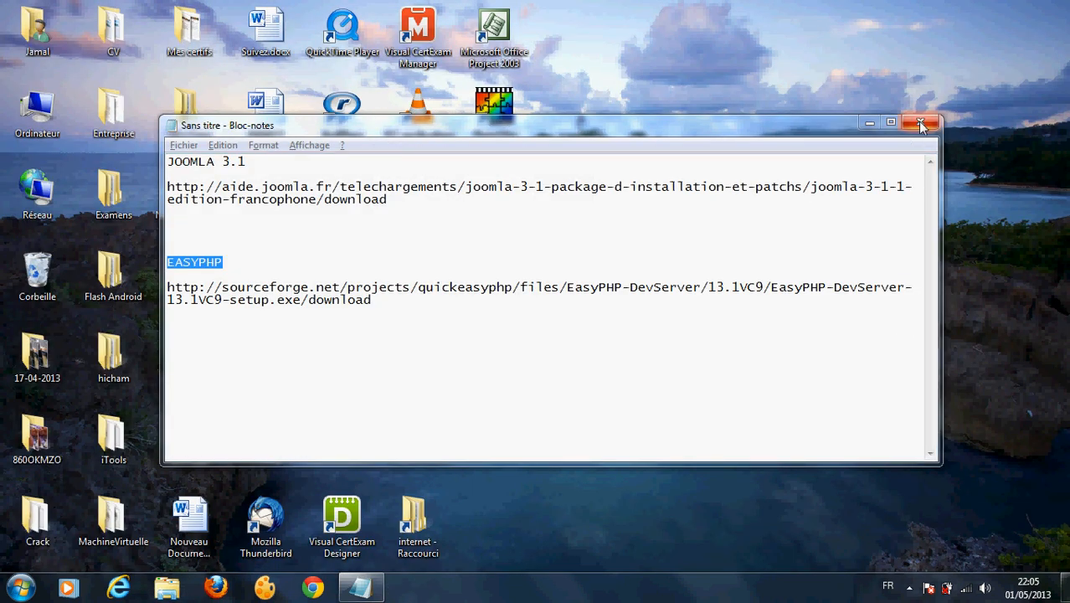
left_click(920, 122)
left_click(643, 305)
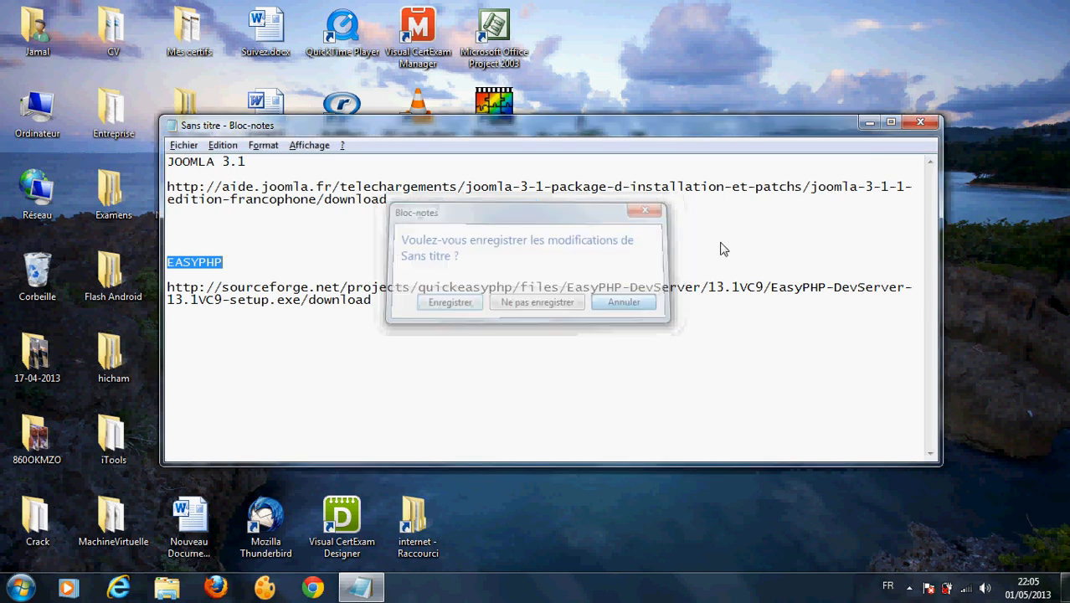
left_click(869, 122)
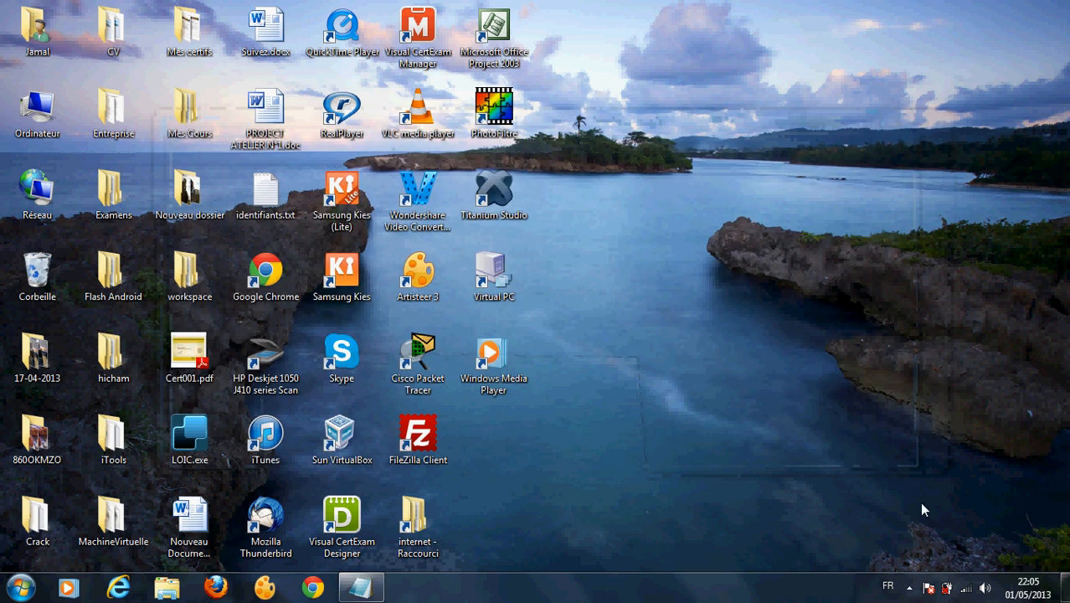
Step: Launch Web local from the EasyPHP tray menu to load Joomla's installer in Firefox
left_click(911, 588)
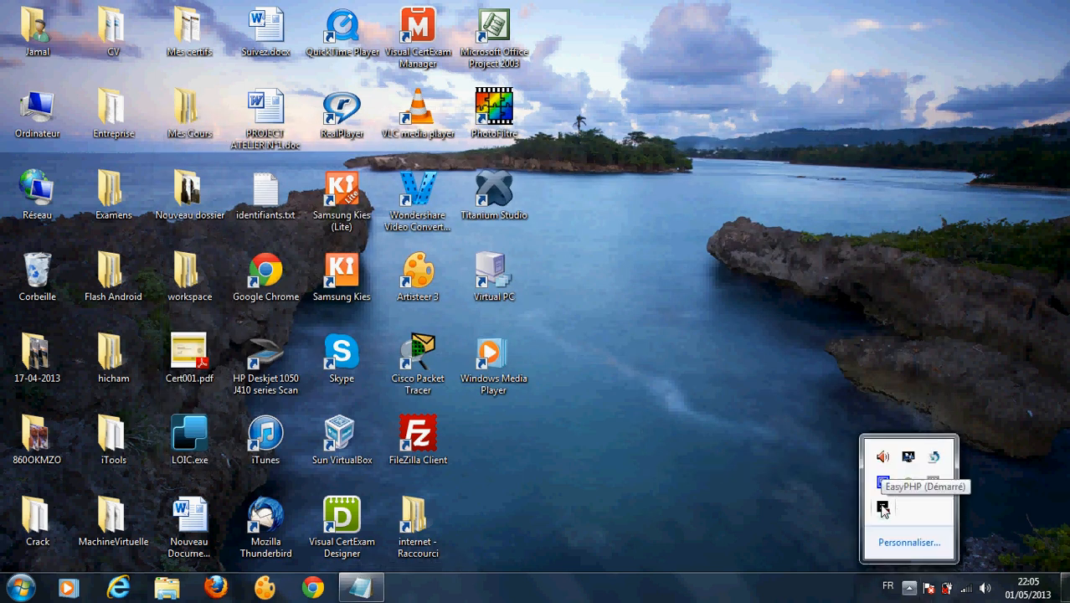
right_click(883, 506)
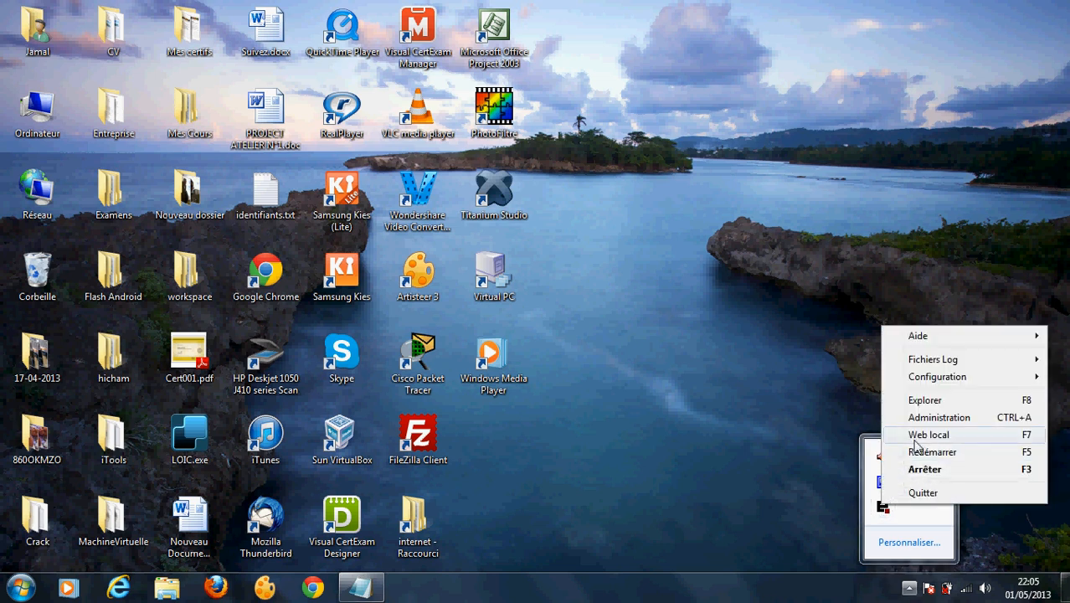
right_click(881, 508)
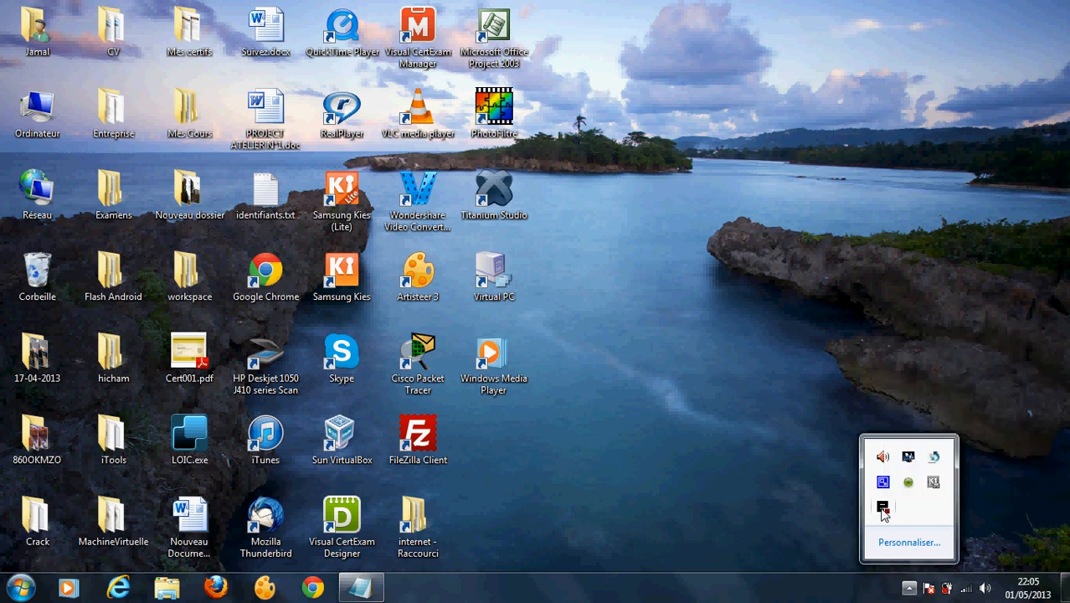
left_click(914, 438)
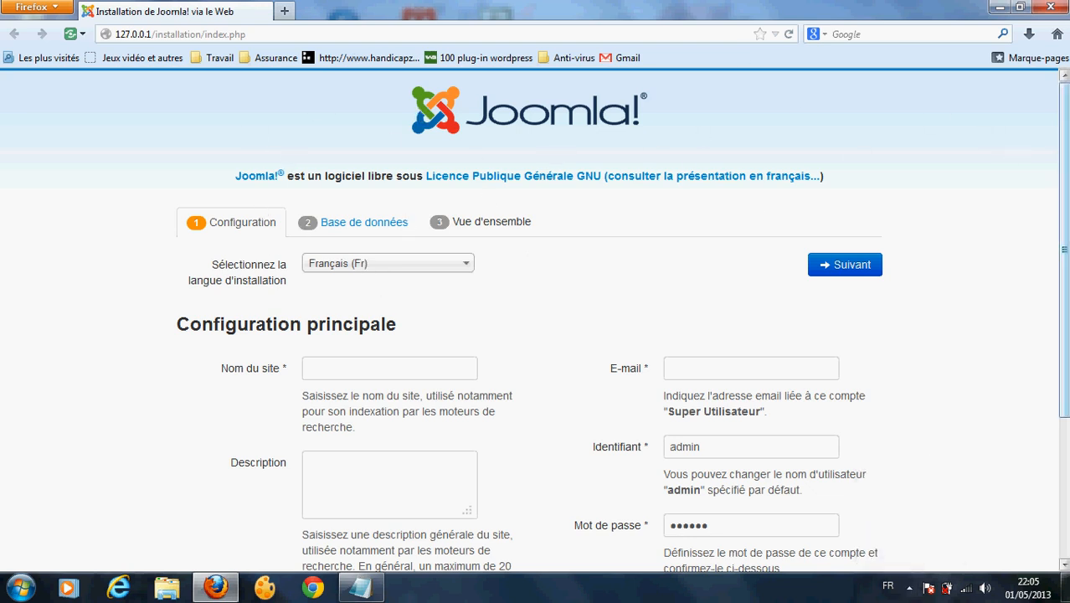
Step: Enter the site name 'Formation Joomla 3.1' and the administrator's e-mail address
mouse_move(1064, 134)
left_mouse_down()
mouse_move(1063, 262)
mouse_move(1066, 127)
left_mouse_up()
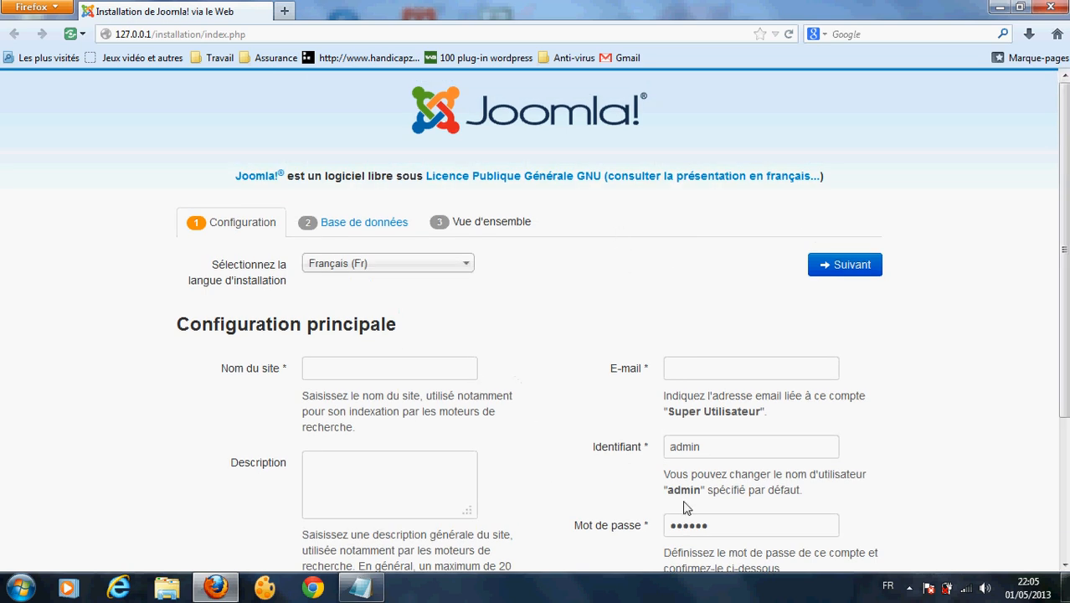
left_click(393, 370)
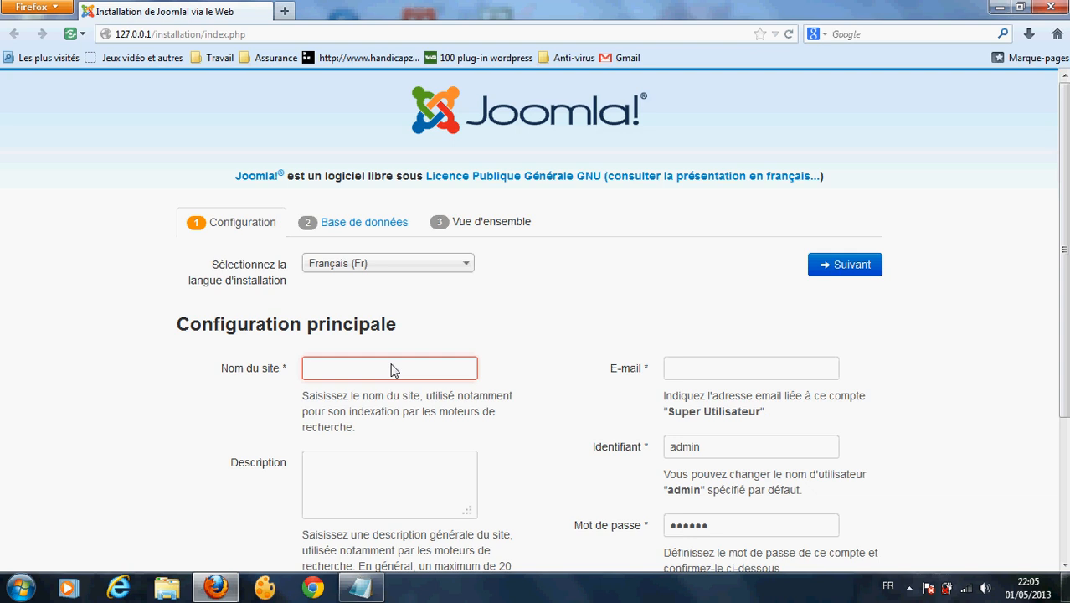
type("F")
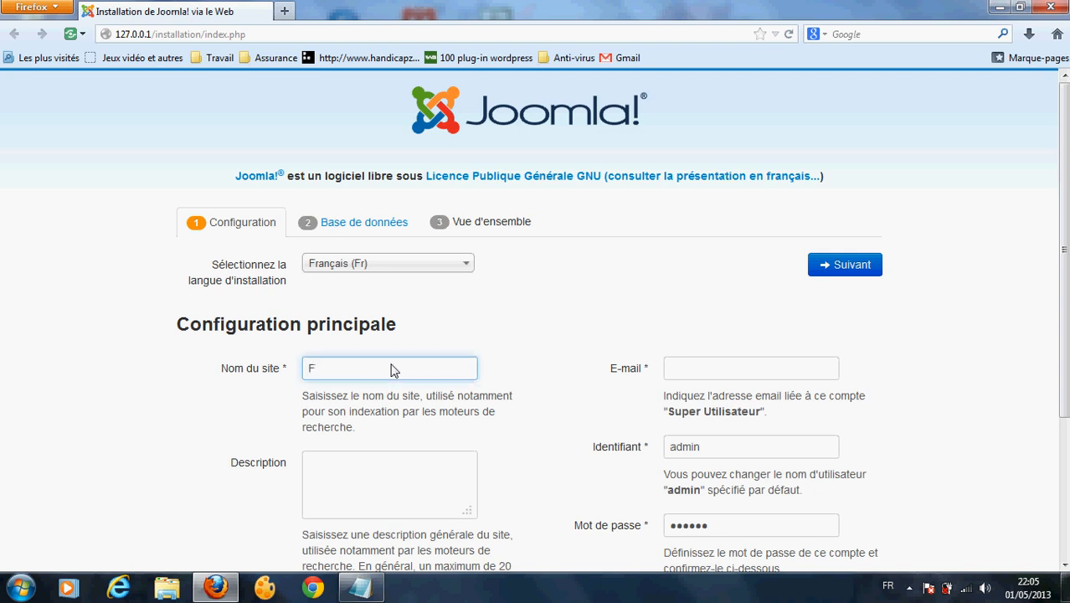
key("BackSpace")
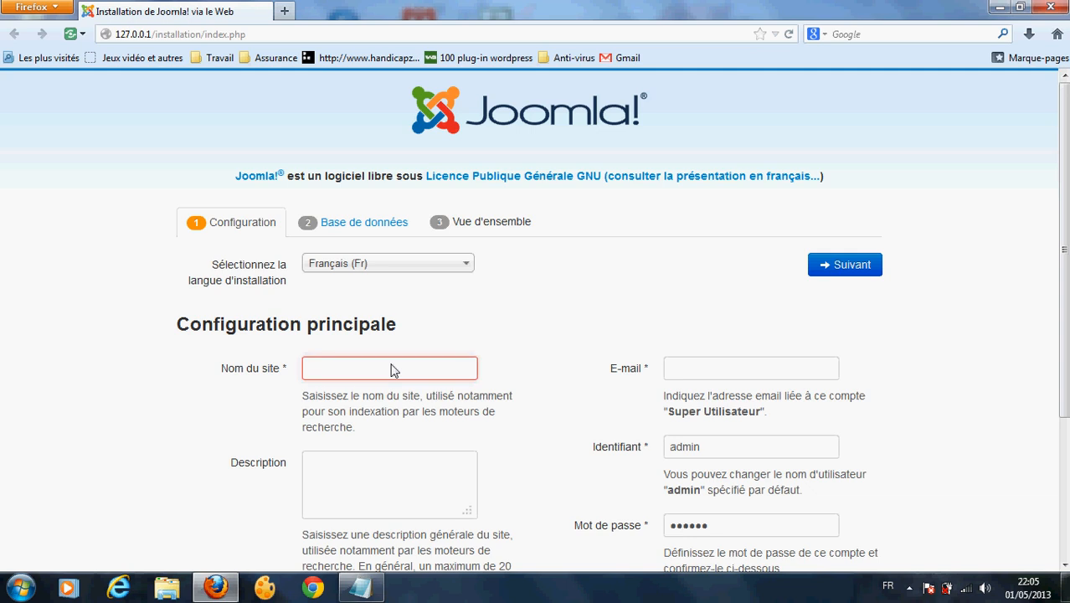
type("Formation Joomla 3.1")
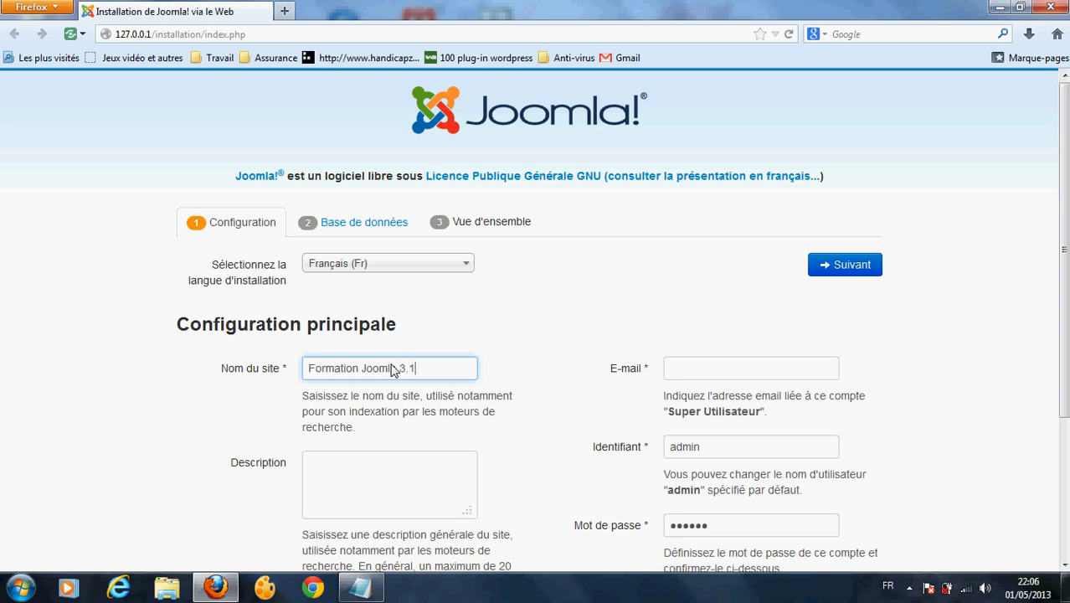
left_click(707, 374)
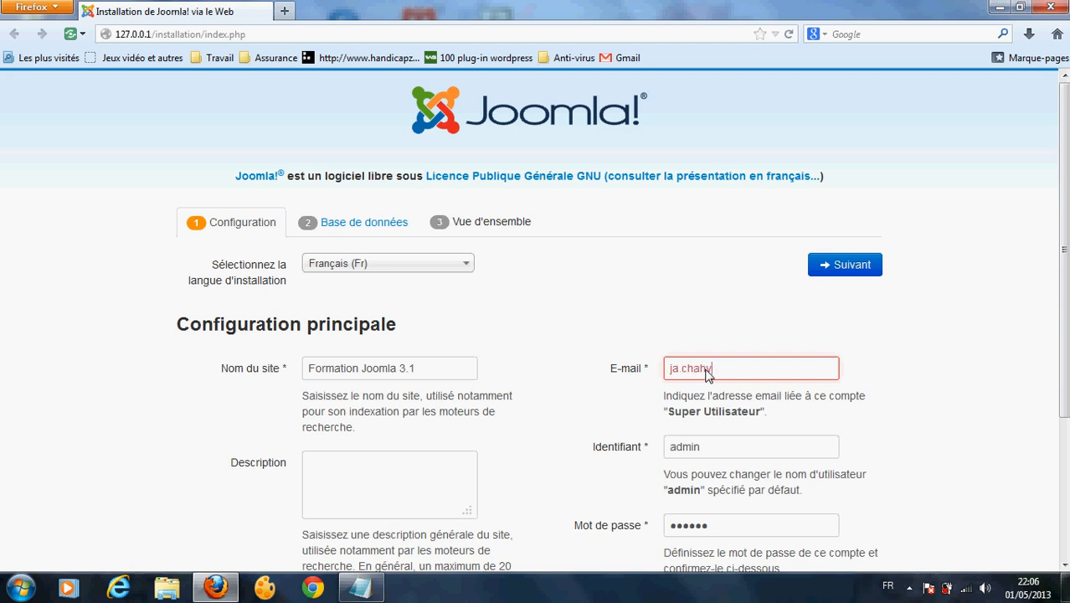
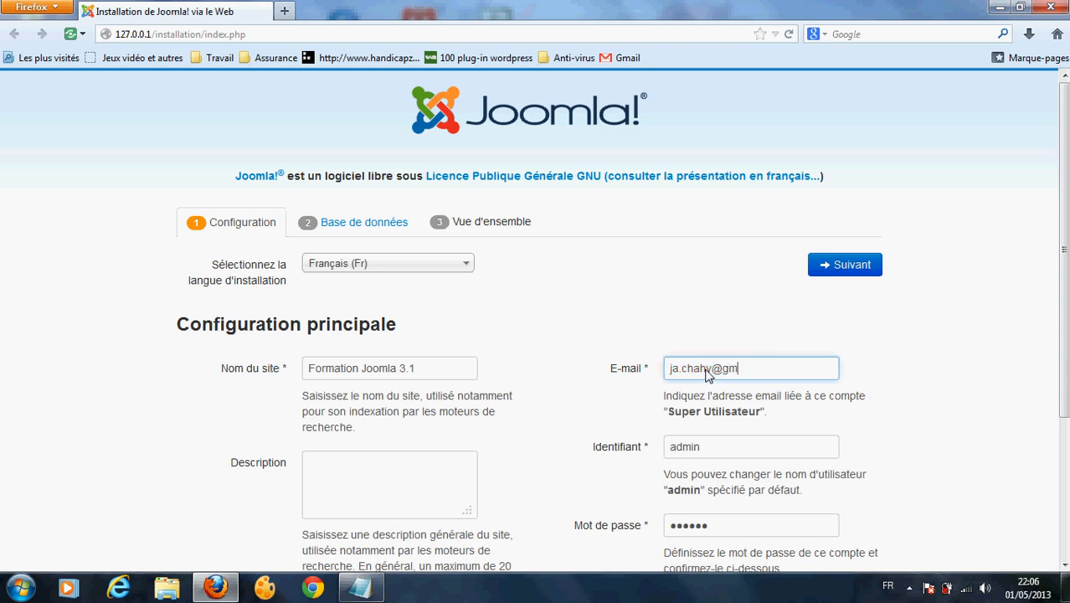
Step: Replace the administrator password and enter it again in the confirmation field
left_click(383, 488)
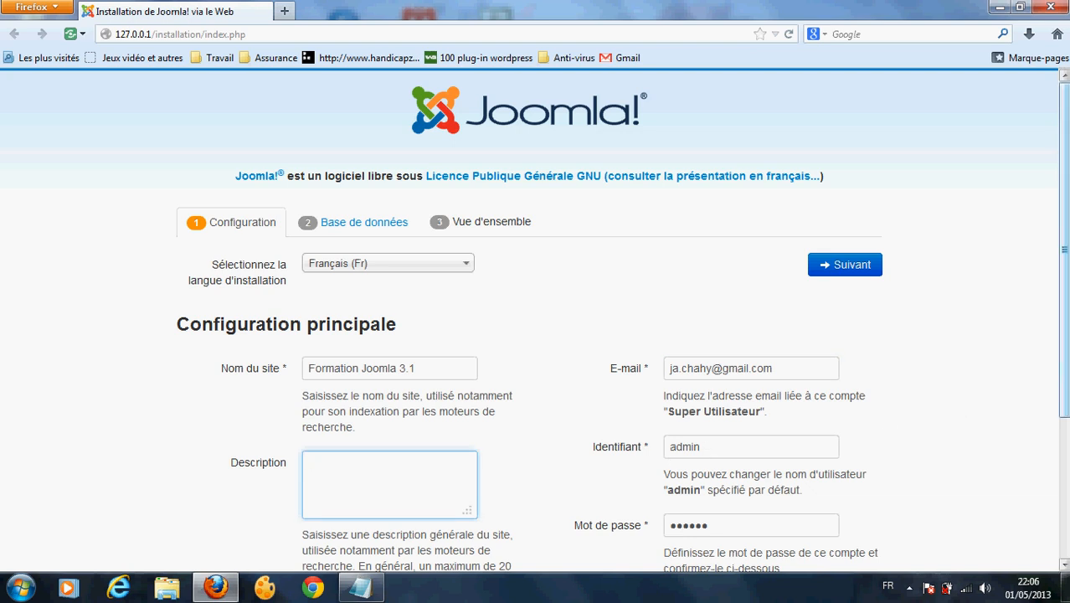
scroll(694, 369, "down", 3)
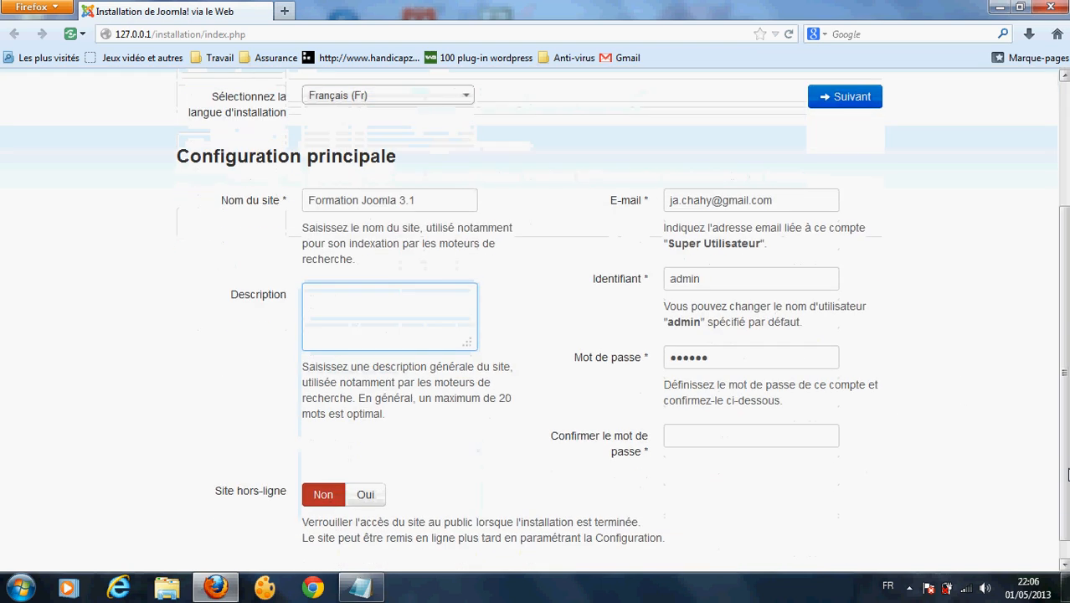
left_click(726, 358)
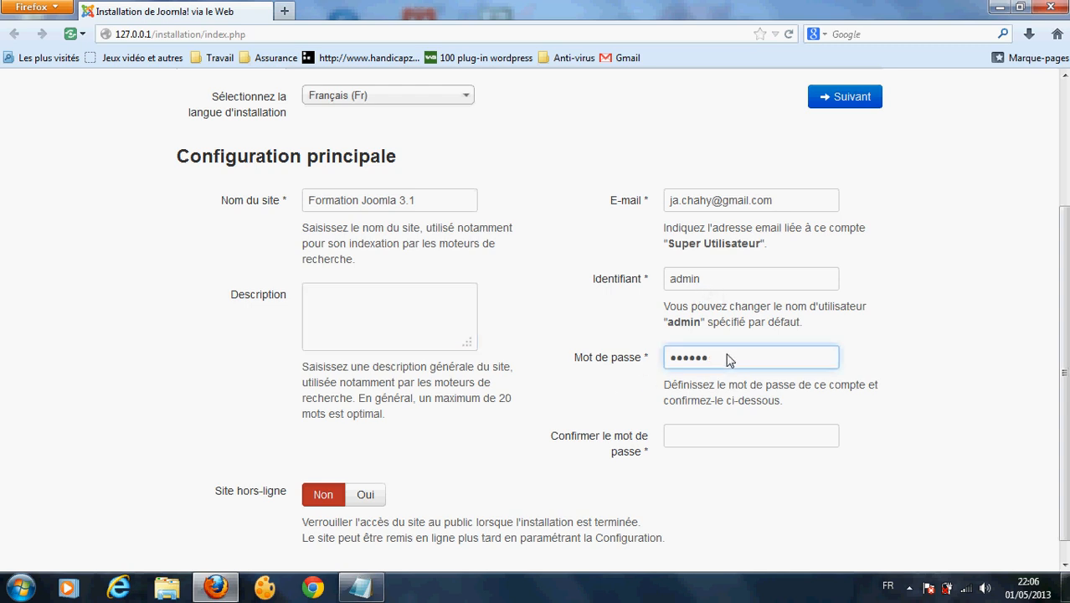
left_click_drag(746, 360, 626, 368)
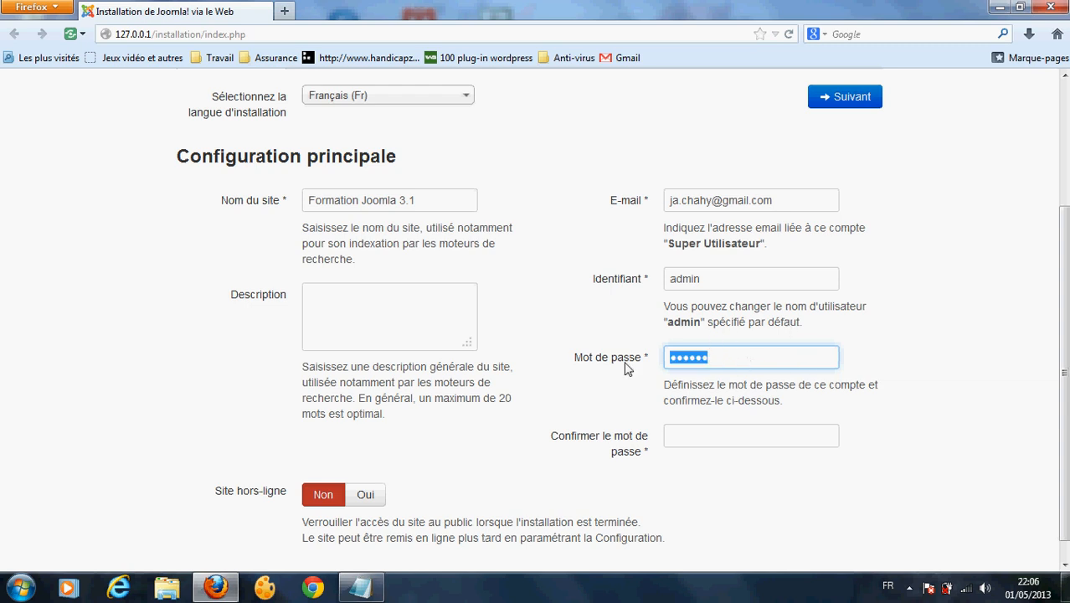
type("•••")
left_click(698, 440)
type("••")
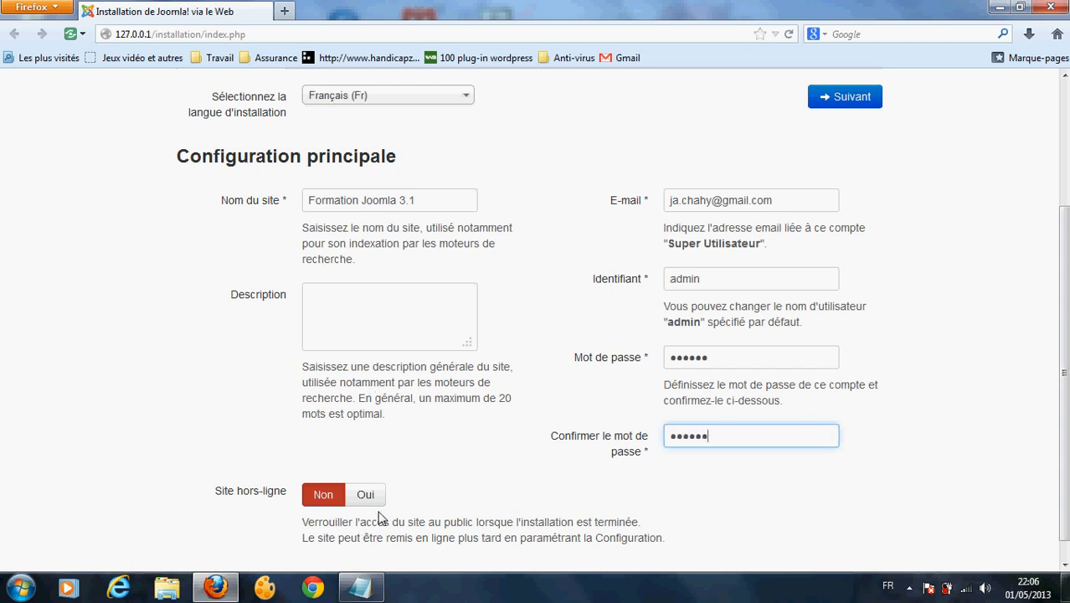
Step: Keep Français (Fr) as the installation language and continue to the database step
scroll(1063, 311, "down", 1)
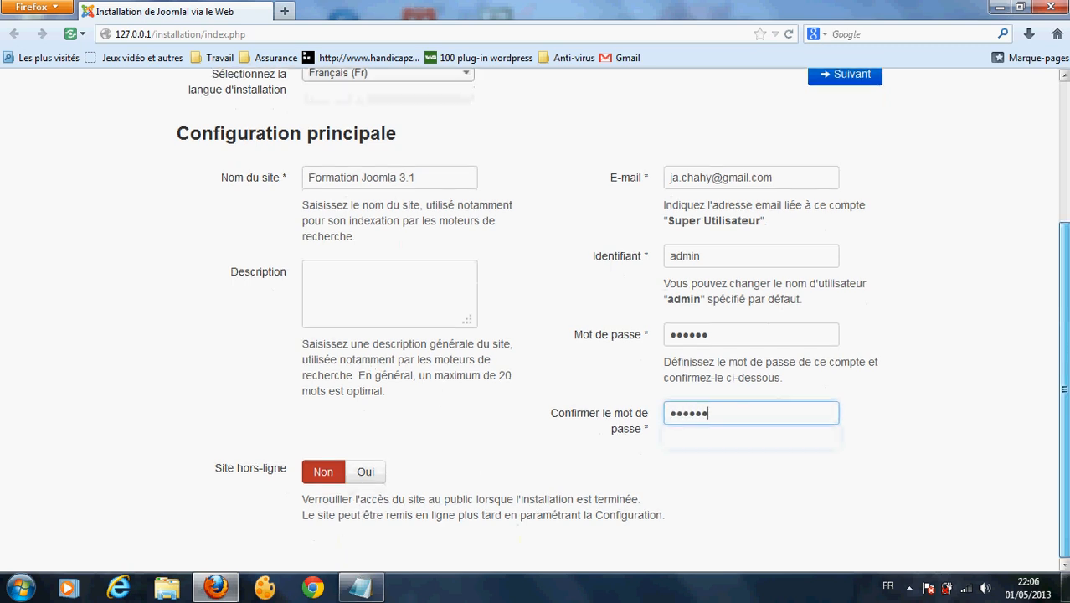
scroll(1063, 312, "up", 4)
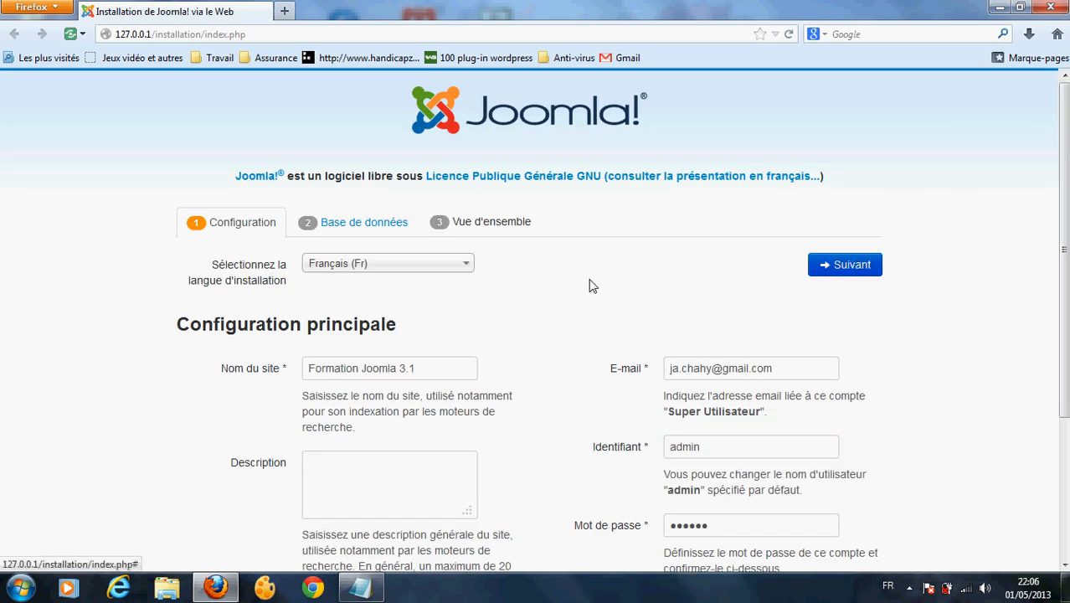
left_click(412, 267)
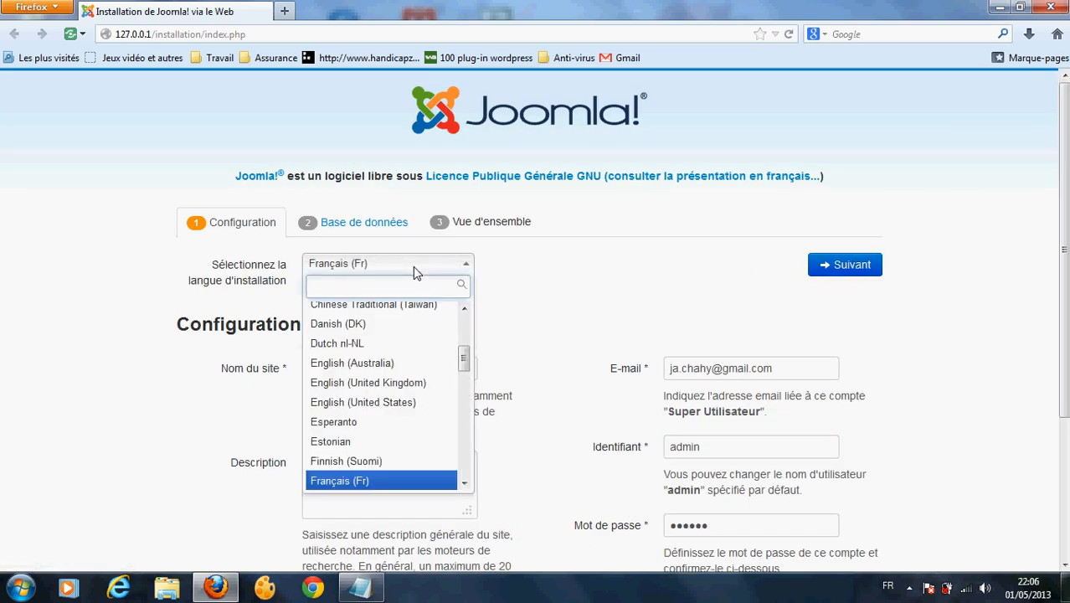
type("ara")
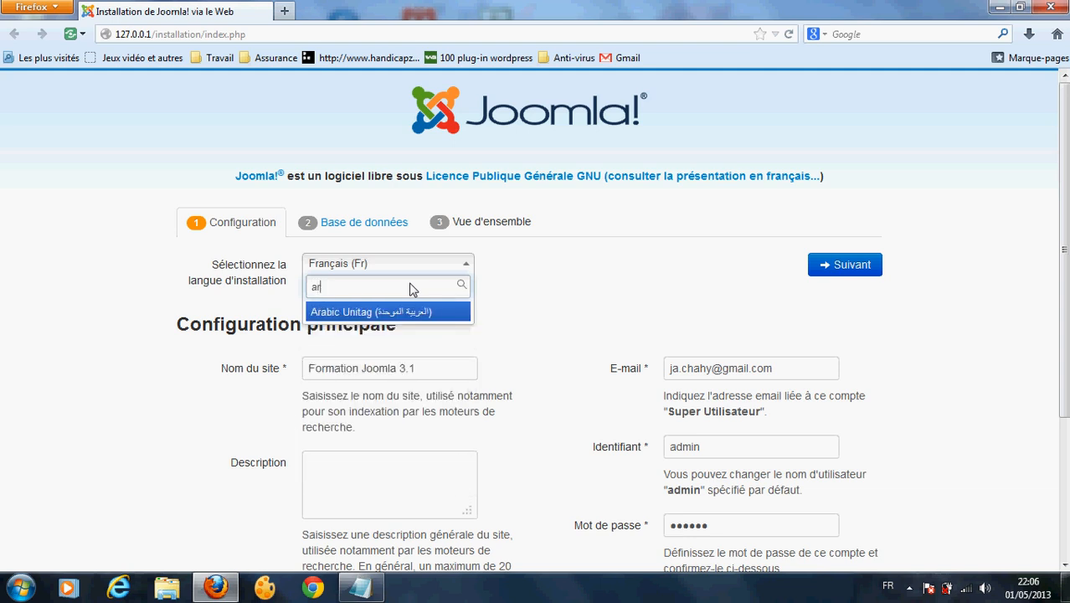
key("BackSpace")
key("BackSpace")
left_click(678, 282)
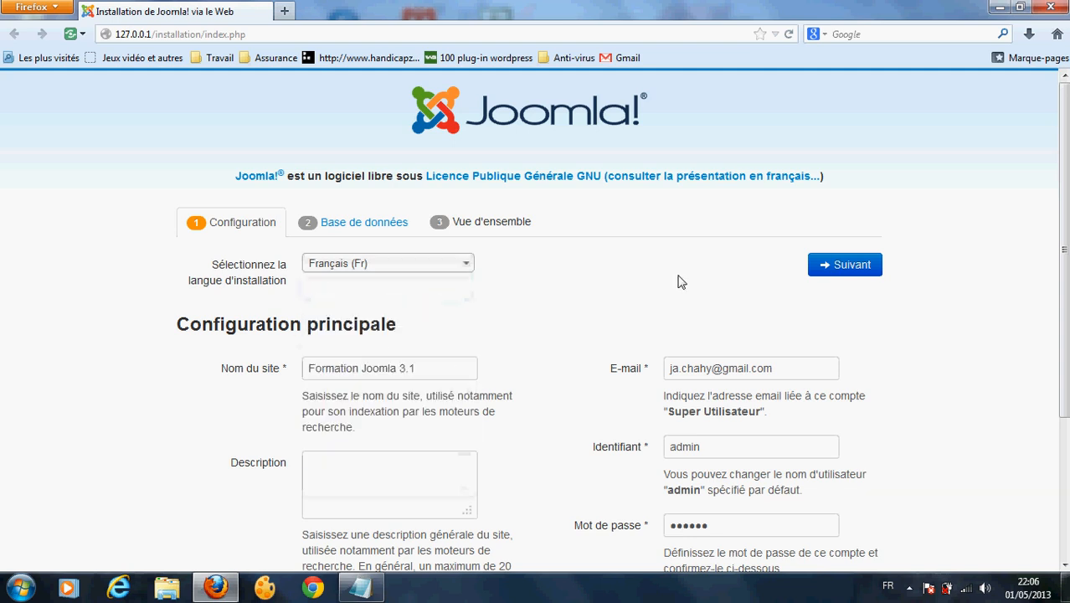
left_click(848, 266)
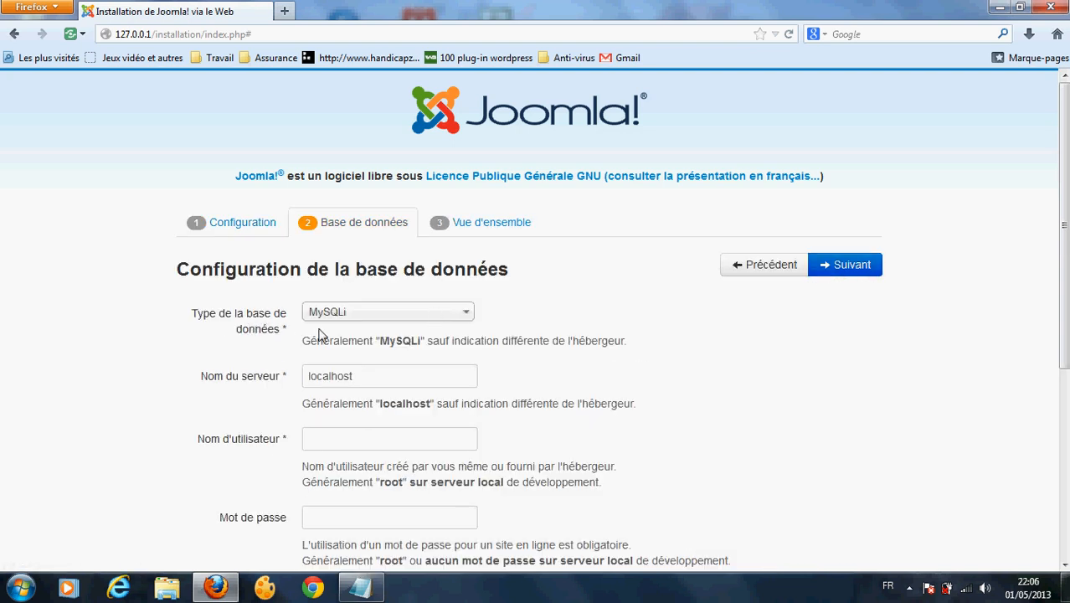
Step: Keep MySQLi and localhost, and enter root as database user with an empty password
left_click(346, 309)
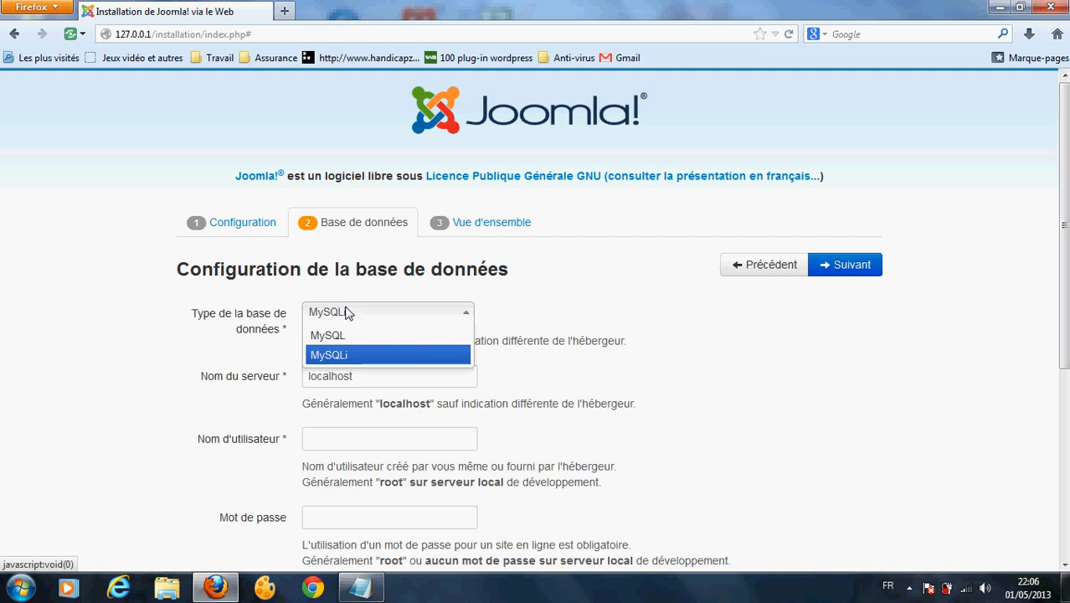
left_click(345, 307)
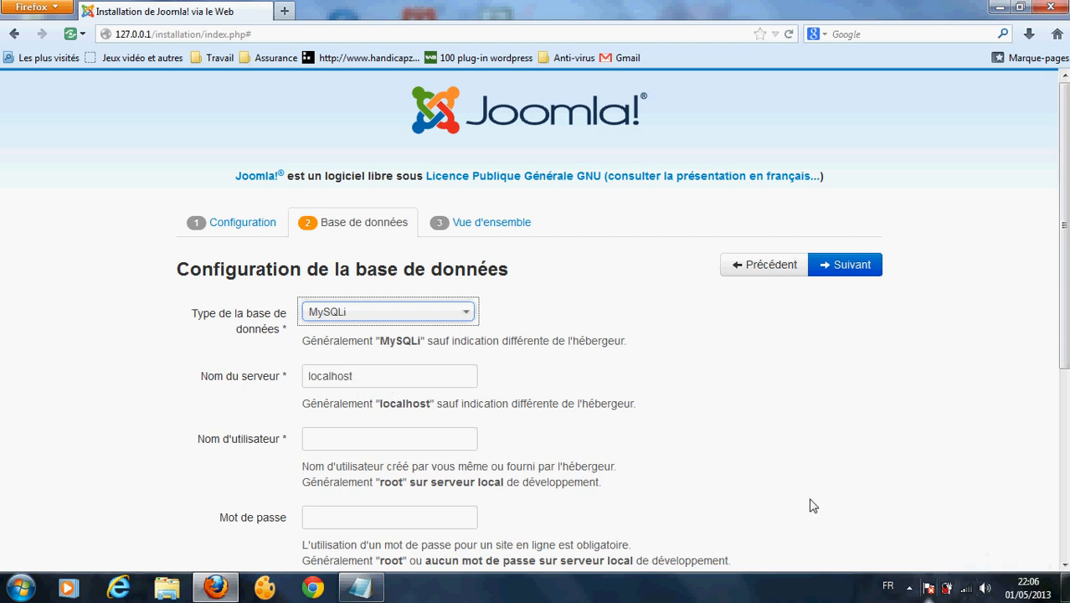
left_click(399, 378)
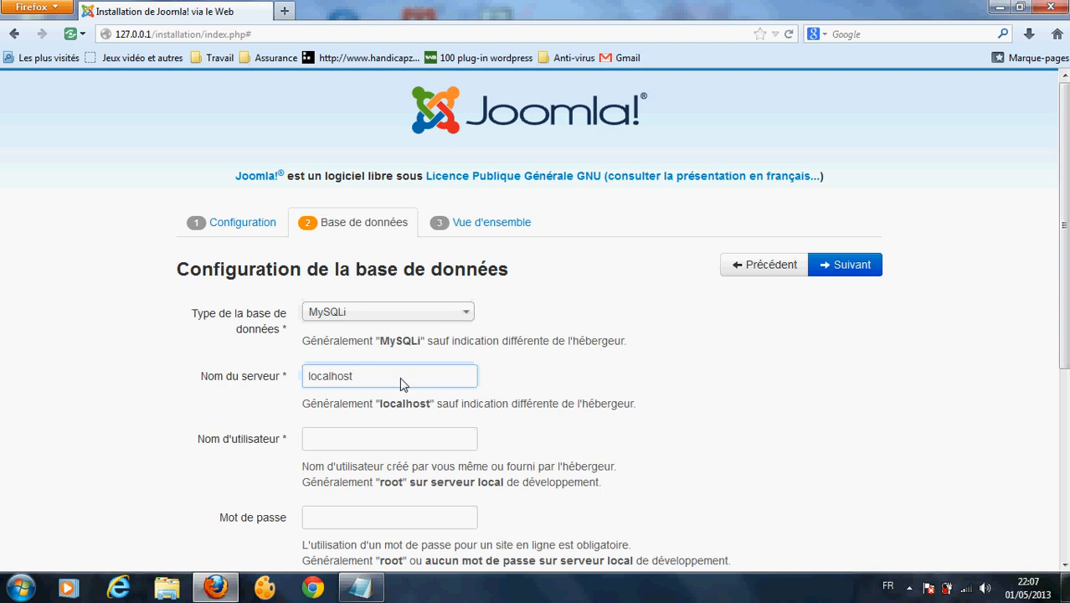
left_click(341, 449)
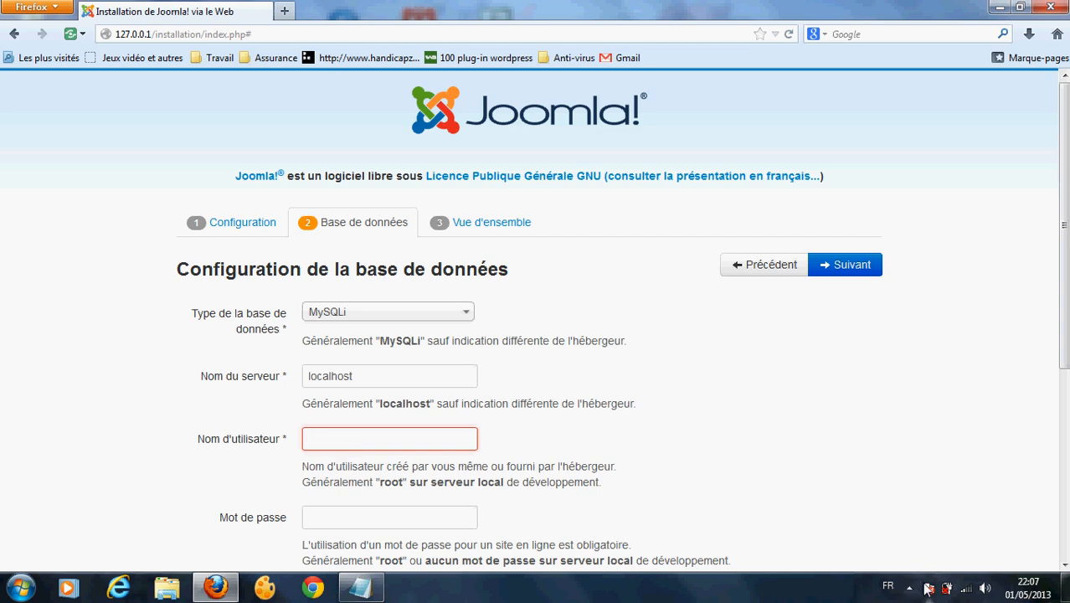
type("root")
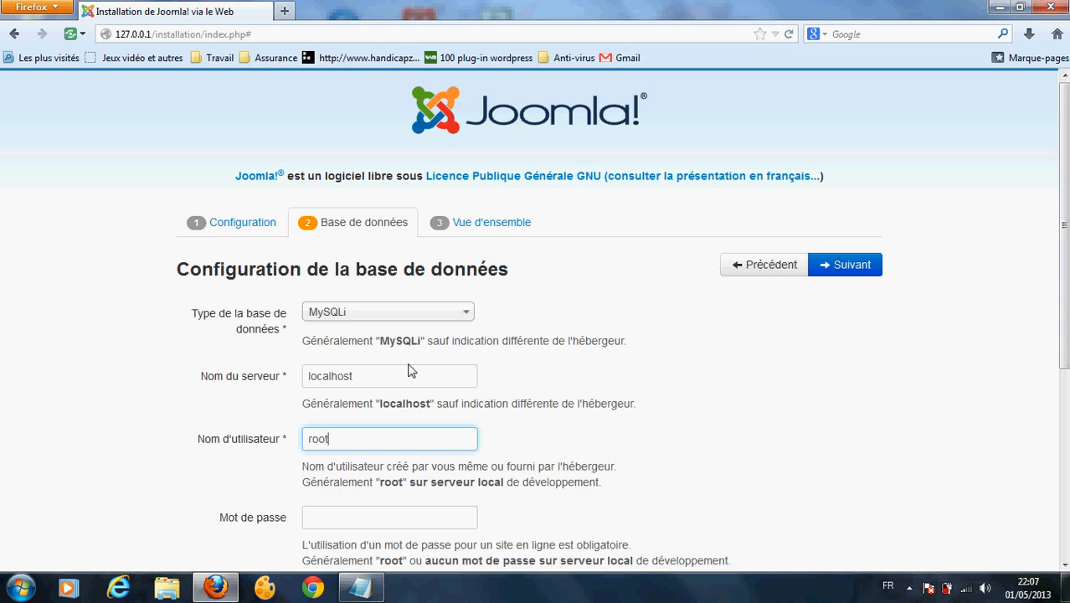
left_click(399, 526)
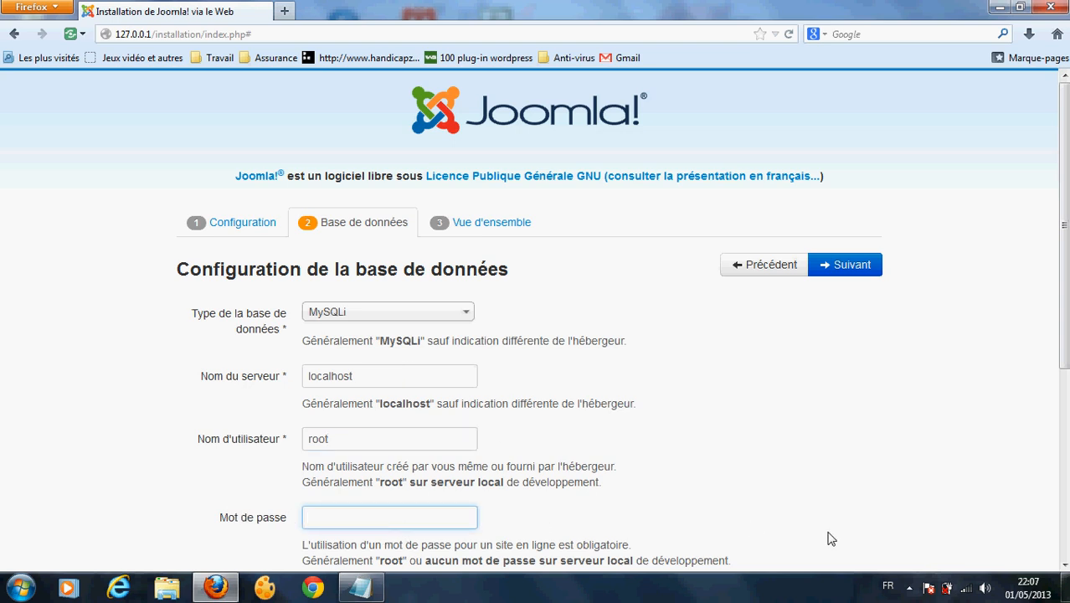
Step: Scroll down the database form and show the hidden system tray icons
left_click(909, 587)
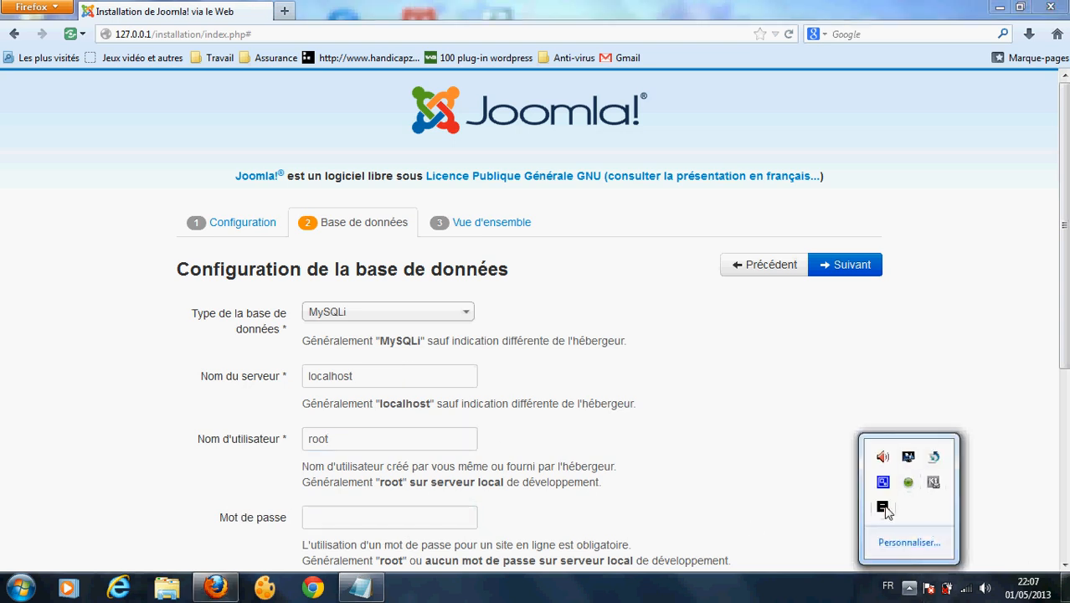
left_click(874, 432)
scroll(1068, 321, "down", 4)
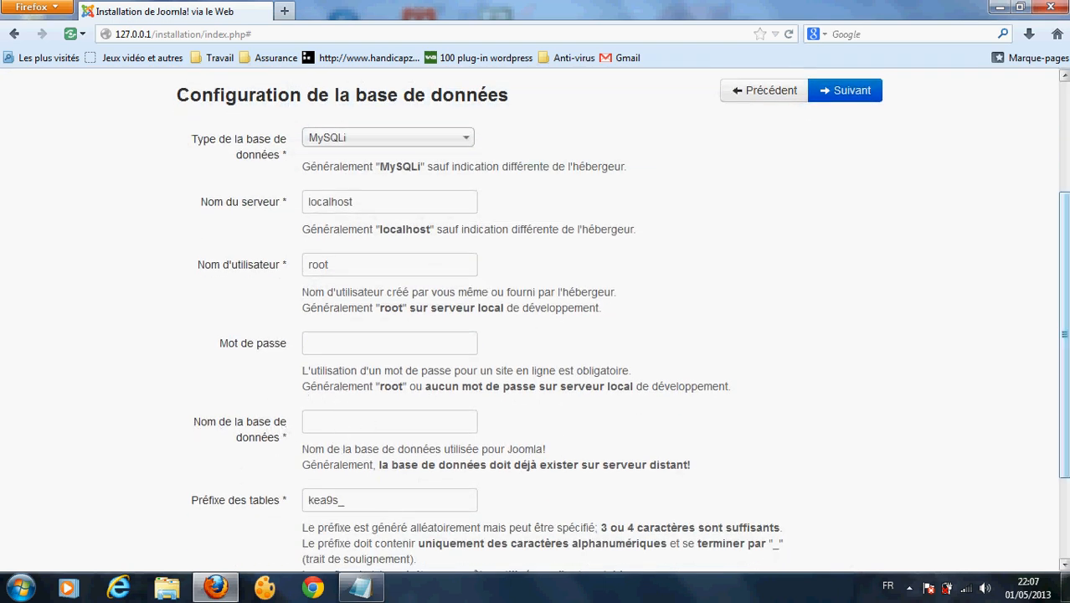
scroll(1064, 334, "down", 2)
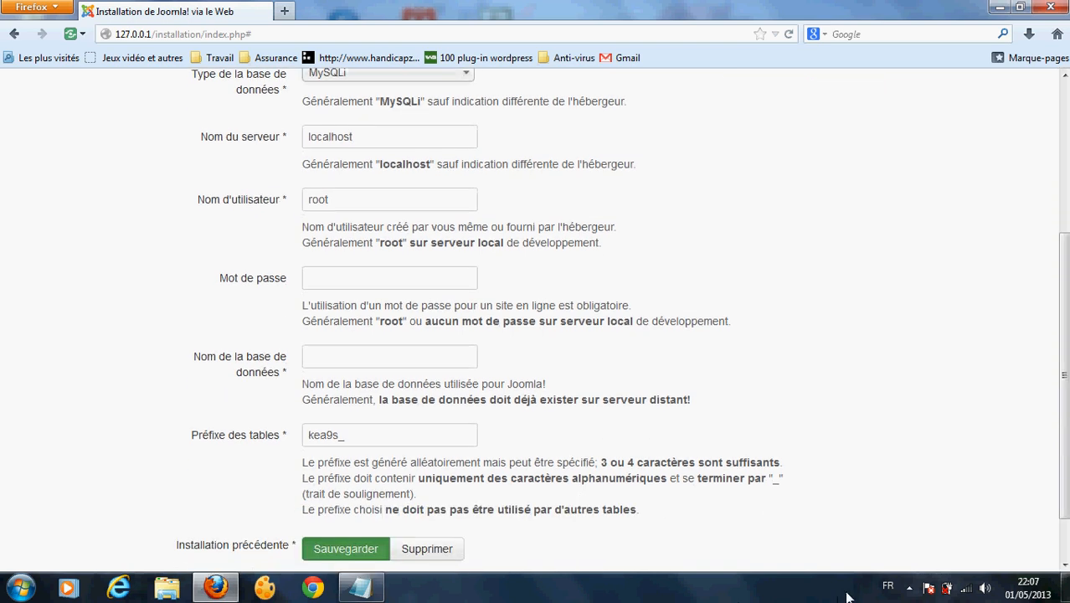
left_click(910, 588)
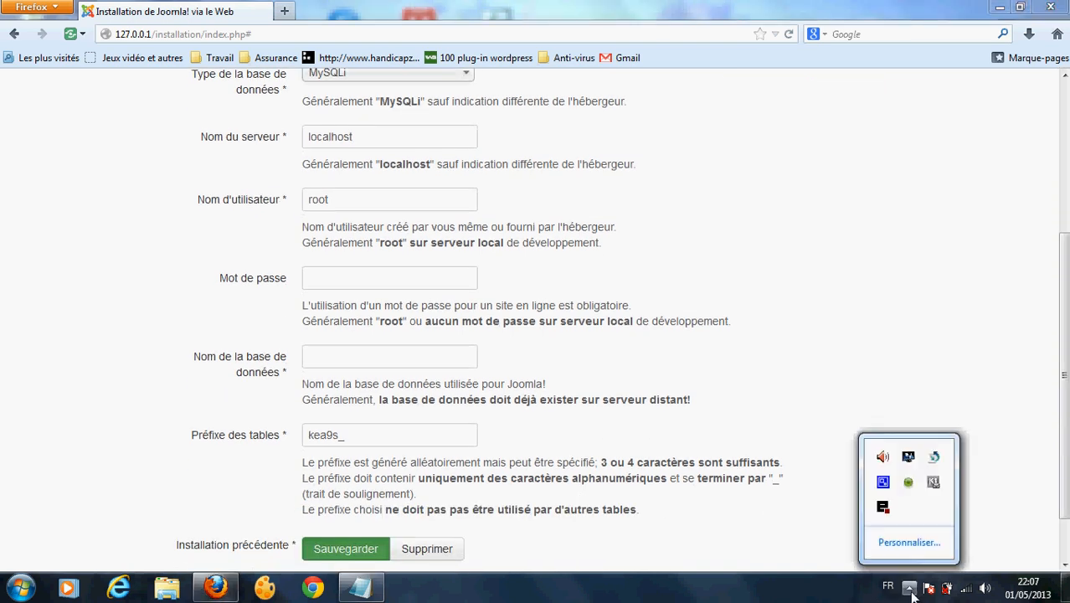
Step: Choose Administration from the EasyPHP tray menu to open its admin page
right_click(884, 508)
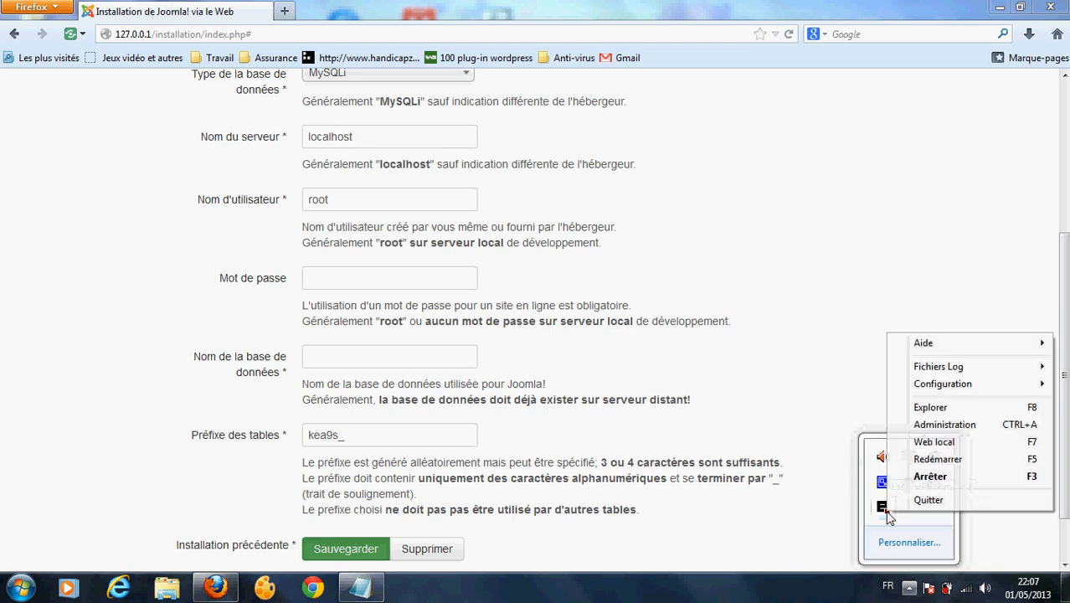
left_click(940, 427)
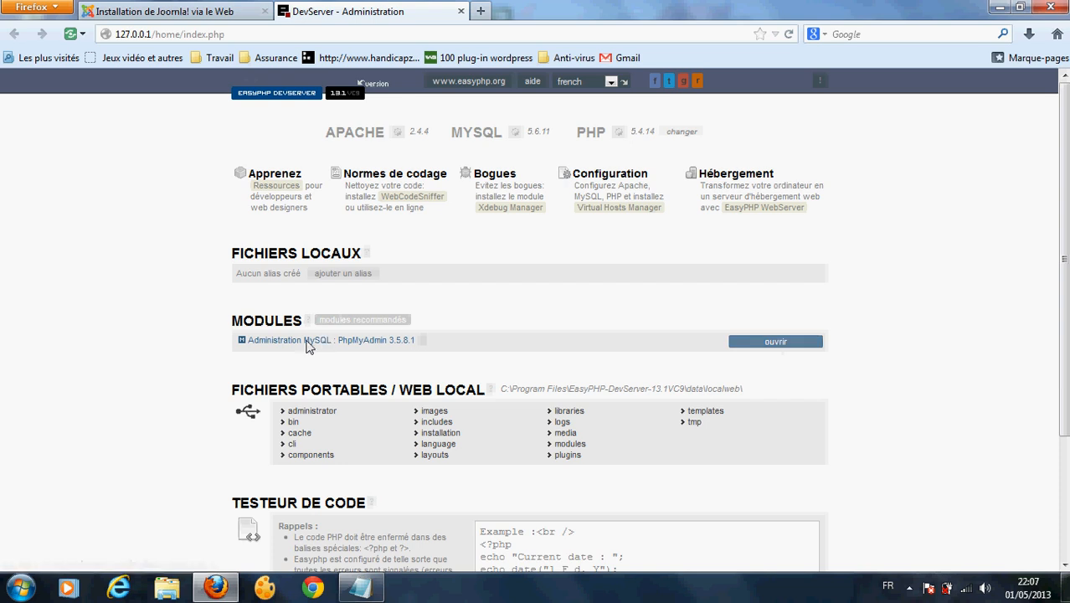
Step: Create an empty 'joomla' database in phpMyAdmin with default collation, then return to the installer tab
left_click(758, 342)
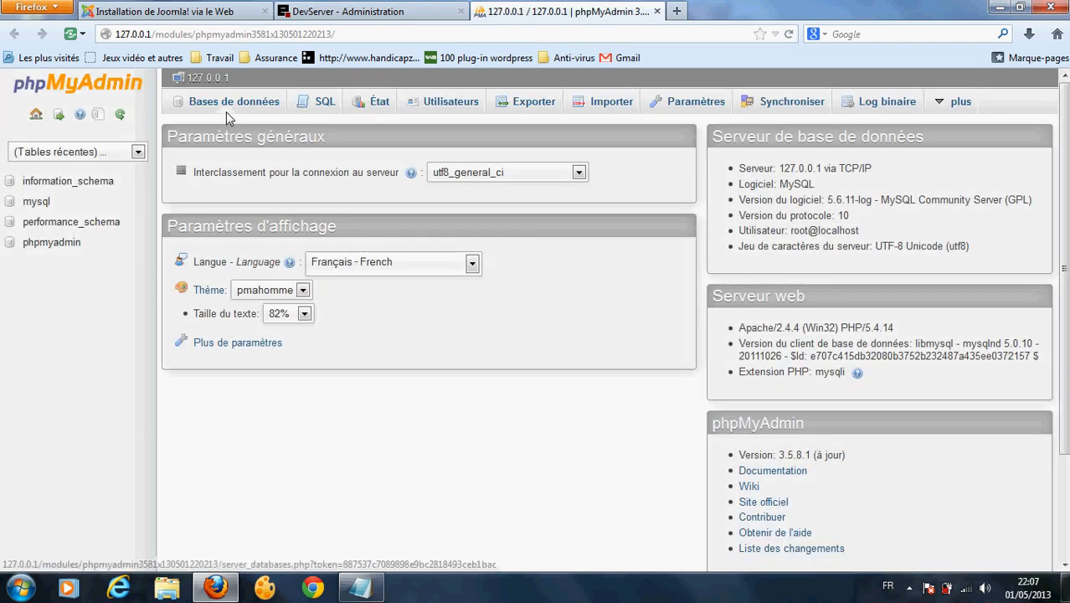
left_click(226, 111)
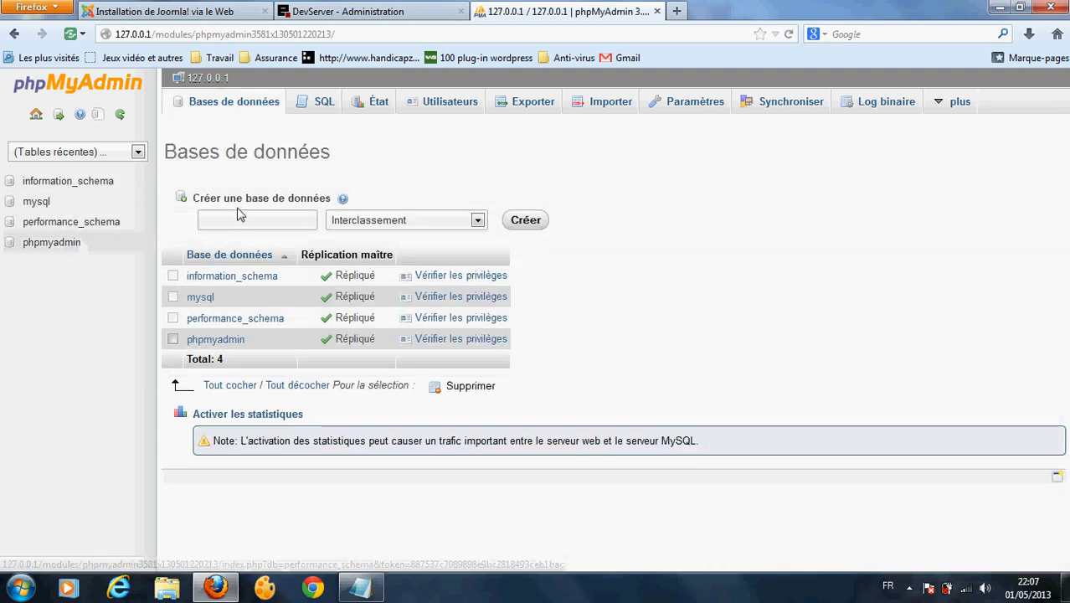
left_click(239, 218)
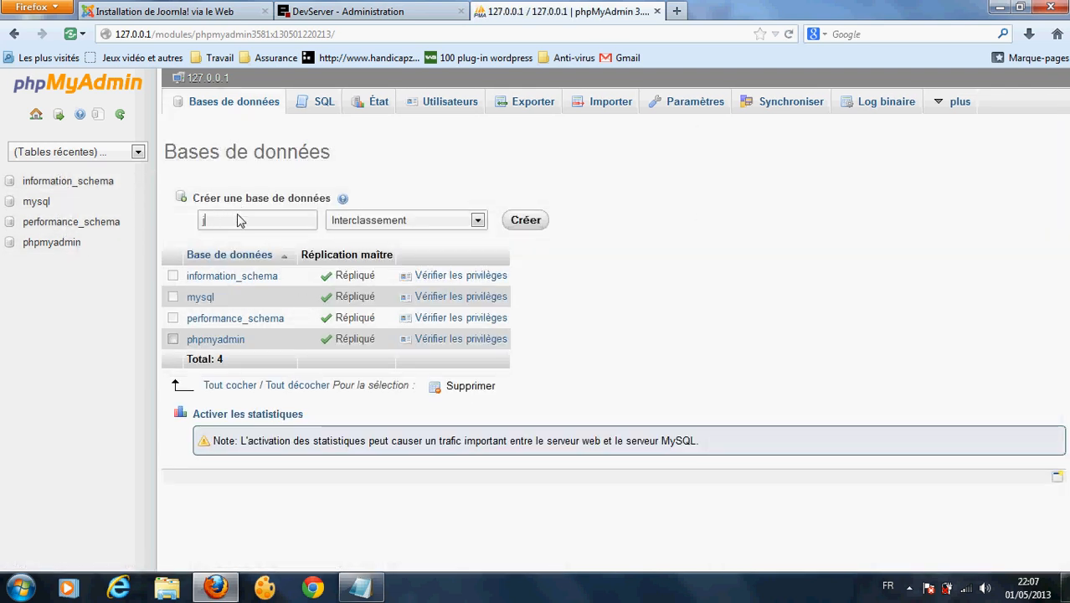
type("joomla")
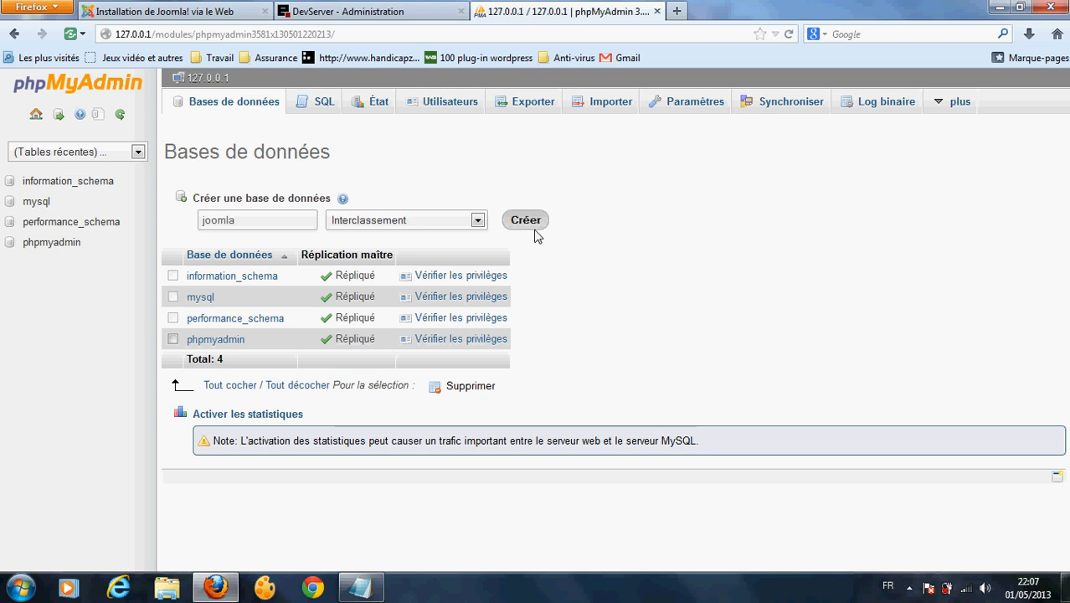
left_click(476, 222)
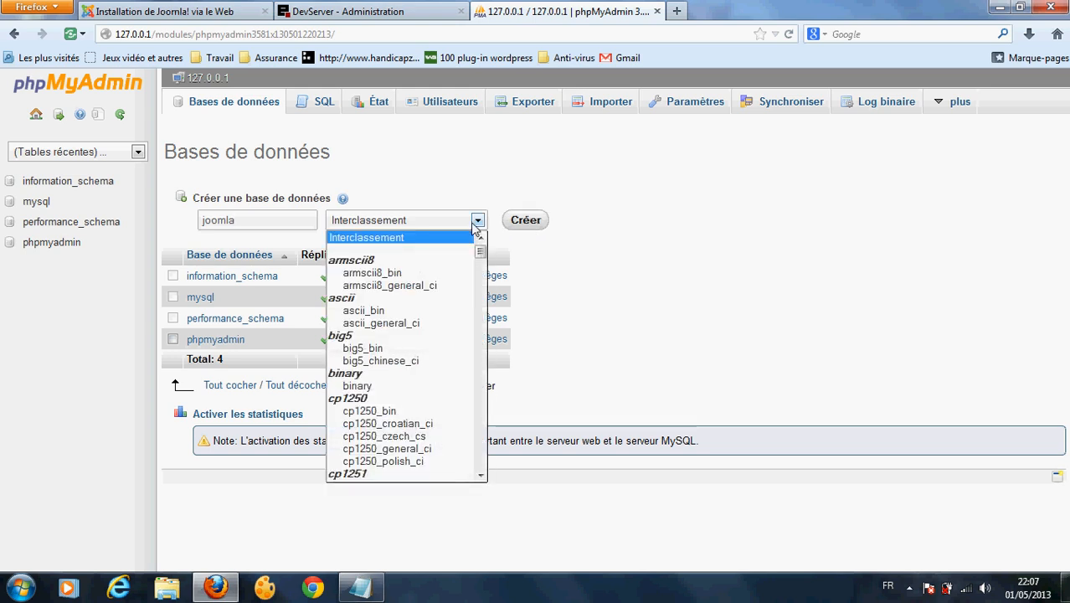
left_click(546, 269)
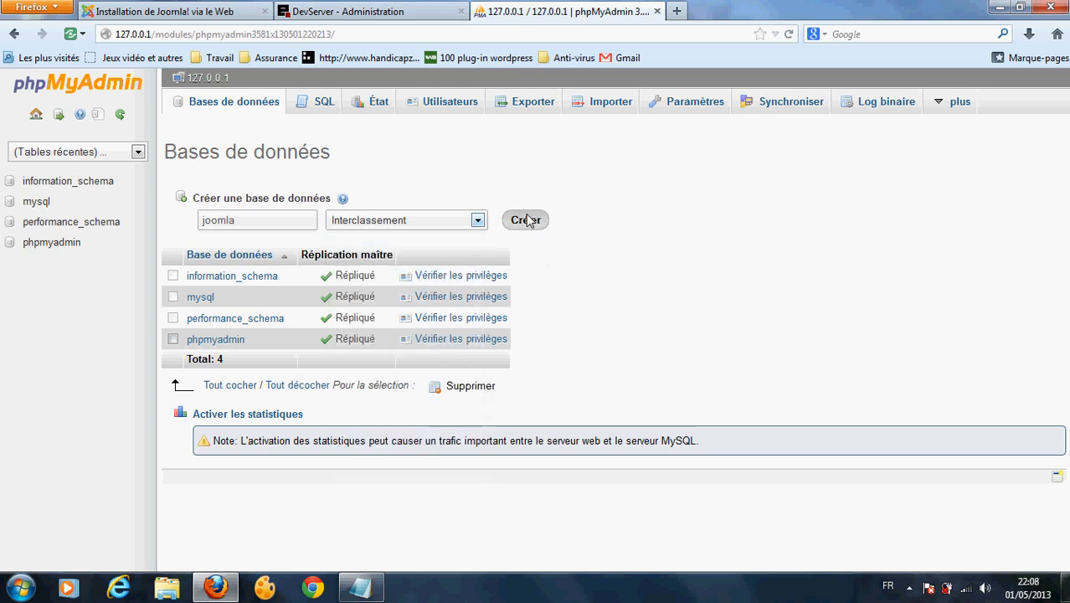
left_click(526, 220)
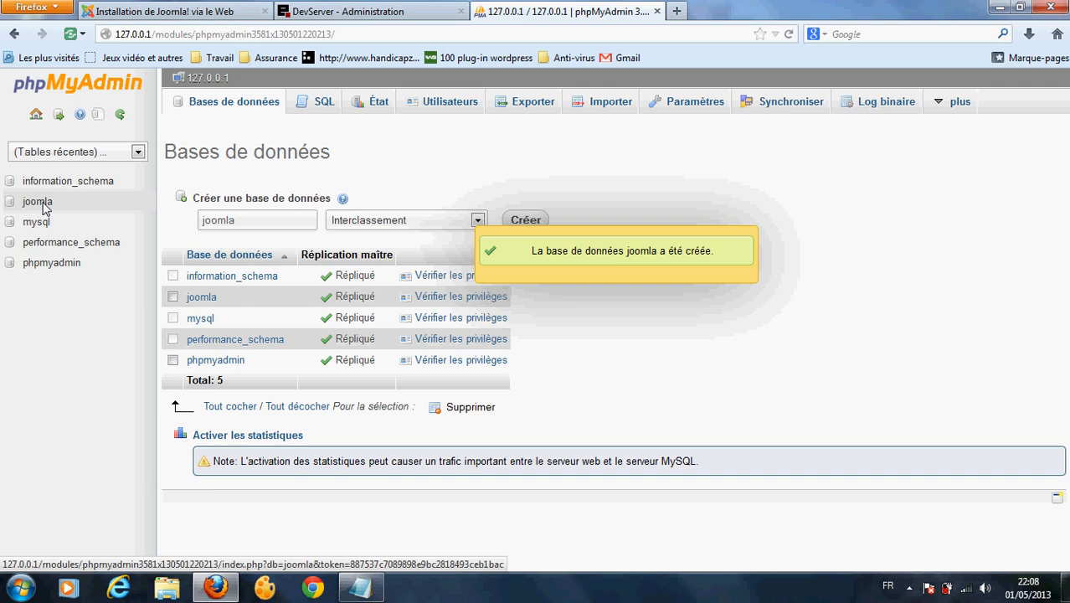
left_click(167, 12)
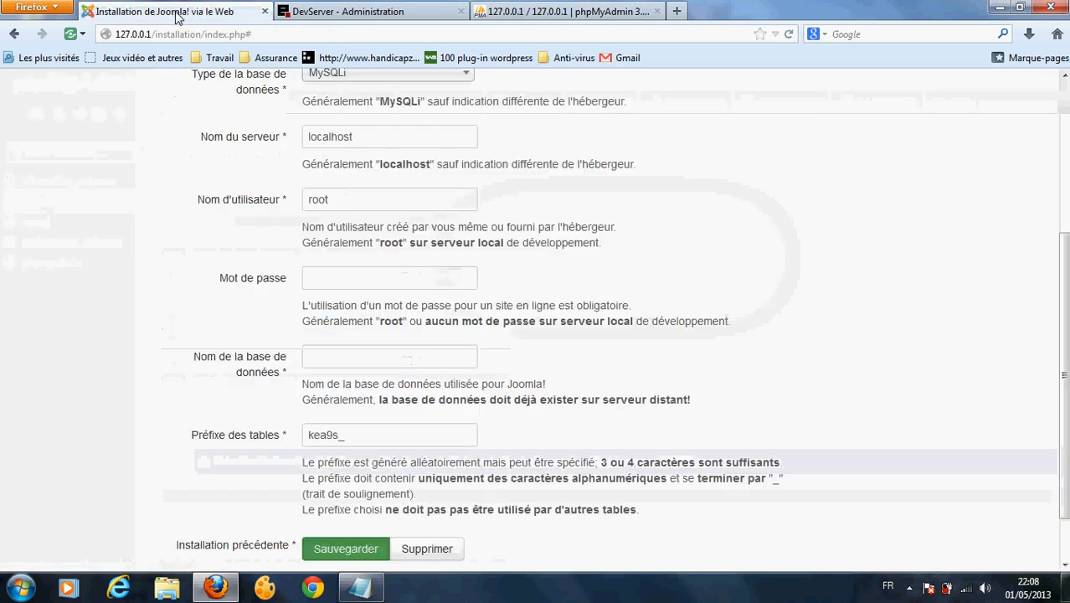
Step: Enter 'joomla' as the database name and keep the table prefix kea9s_
left_click(325, 360)
type("joomla")
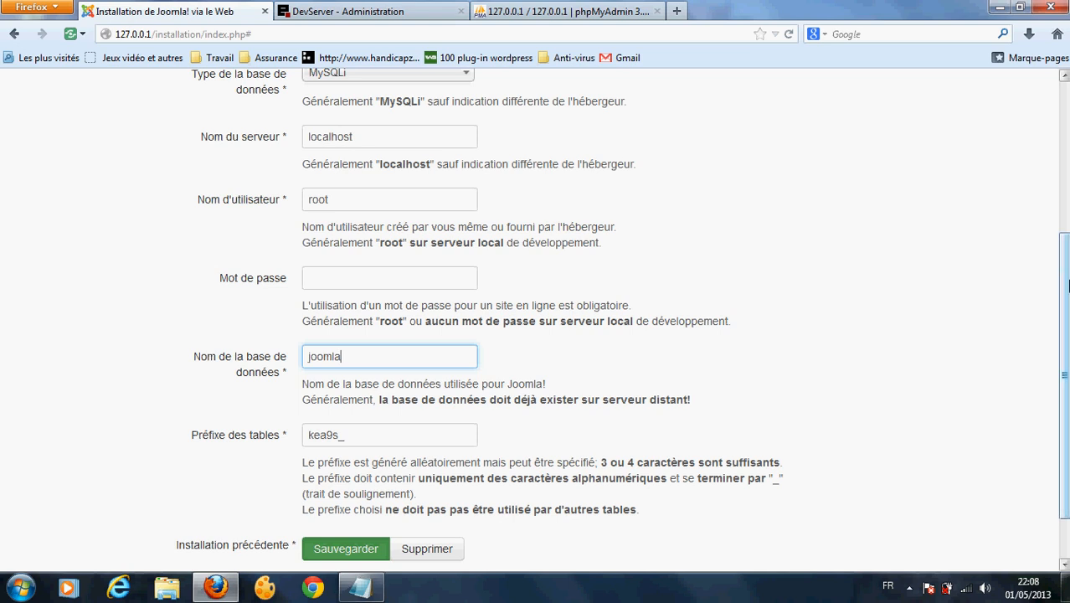
scroll(309, 347, "down", 2)
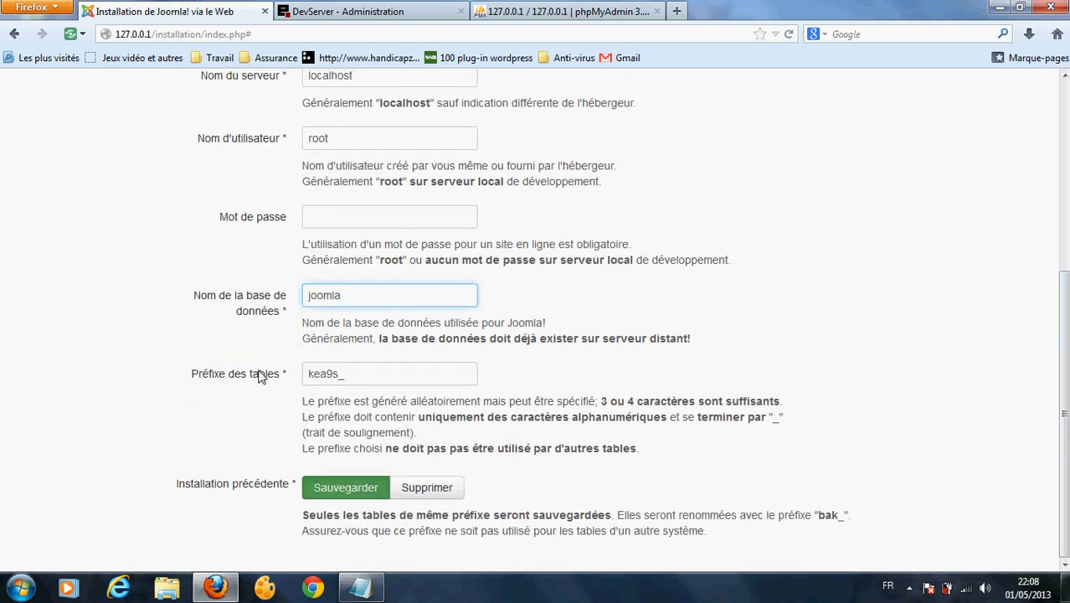
double_click(317, 382)
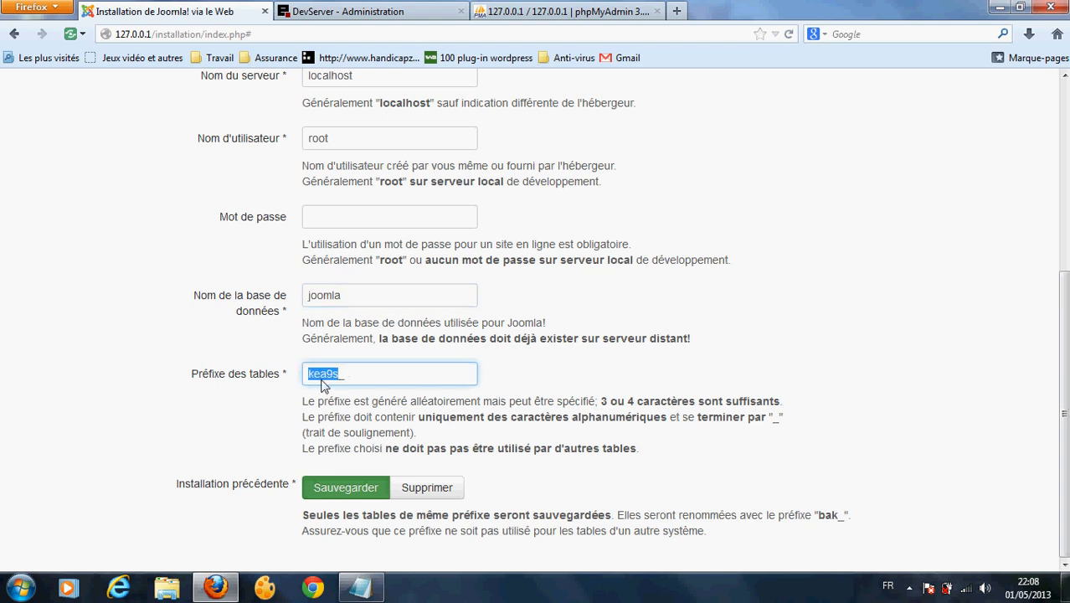
left_click(350, 382)
double_click(333, 378)
left_click(384, 374)
Step: Review the database settings and submit them to reach the finalisation step
scroll(1060, 312, "up", 6)
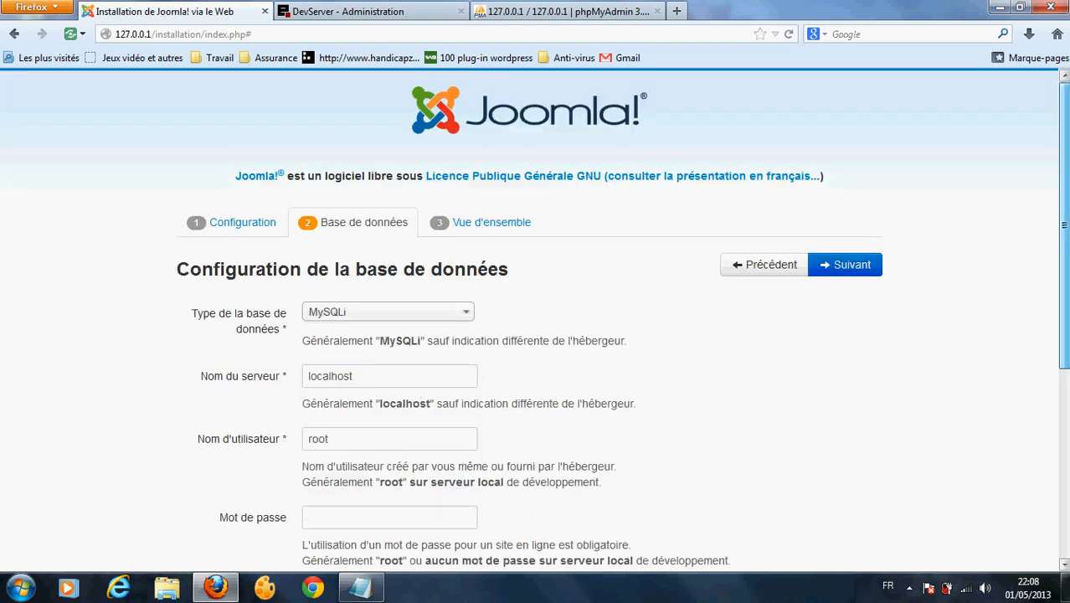
scroll(1060, 311, "down", 6)
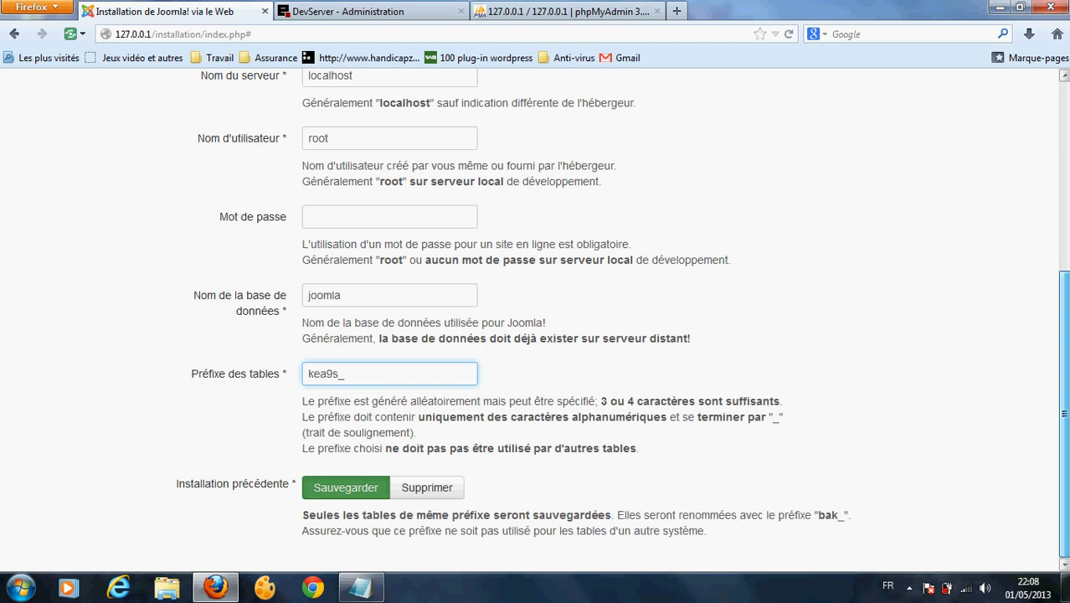
scroll(1060, 312, "up", 6)
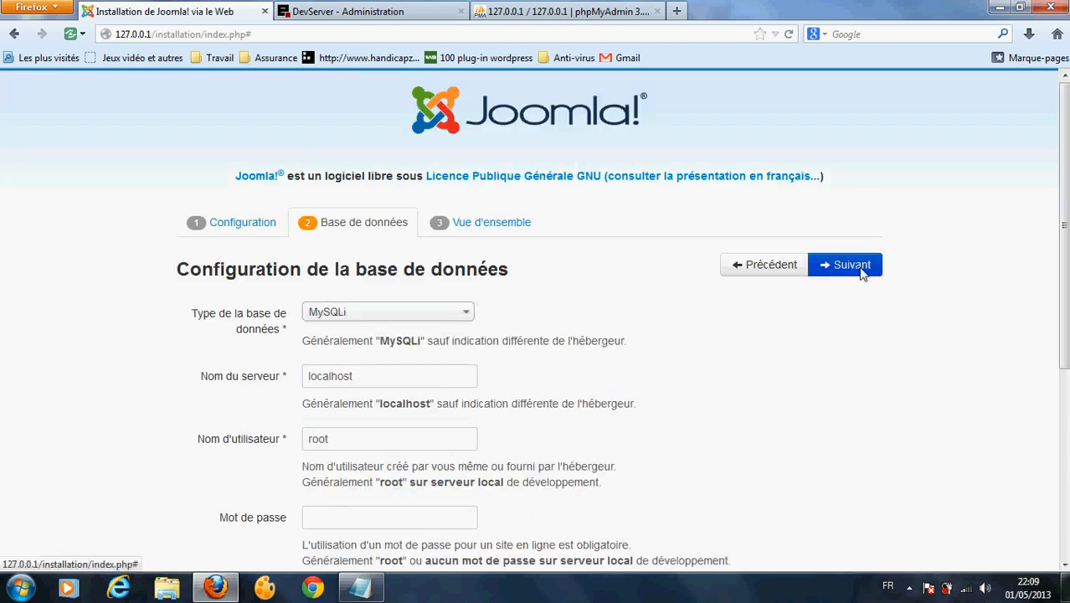
scroll(727, 549, "down", 6)
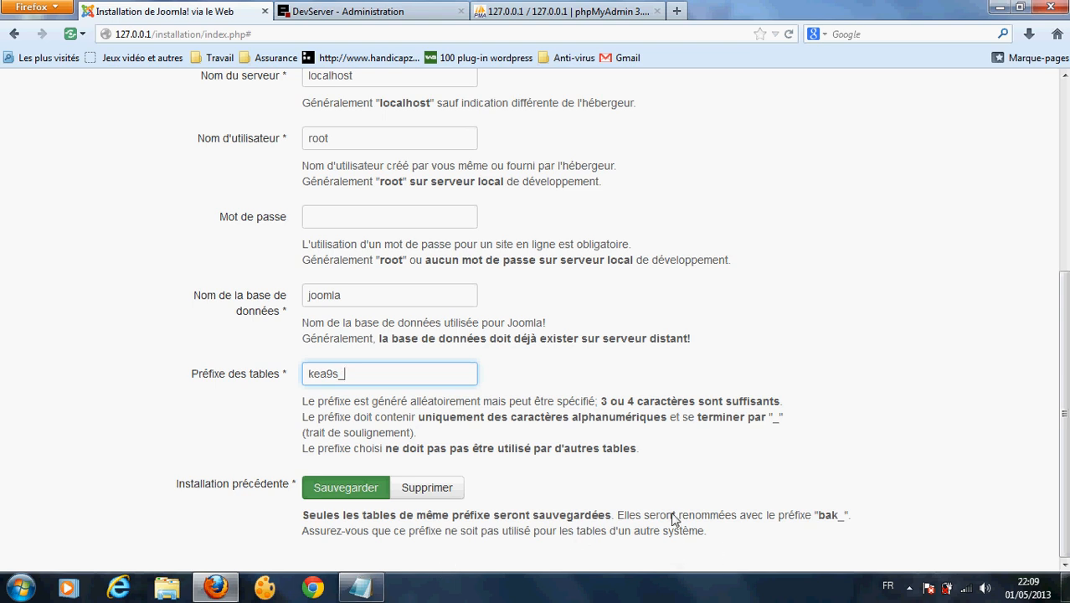
scroll(938, 335, "up", 6)
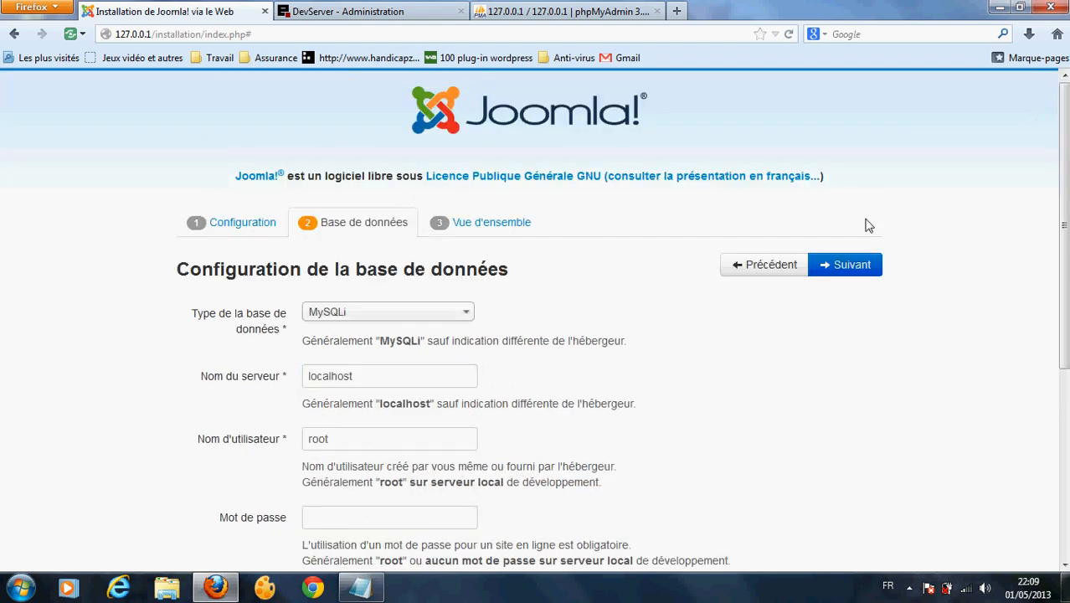
left_click(867, 275)
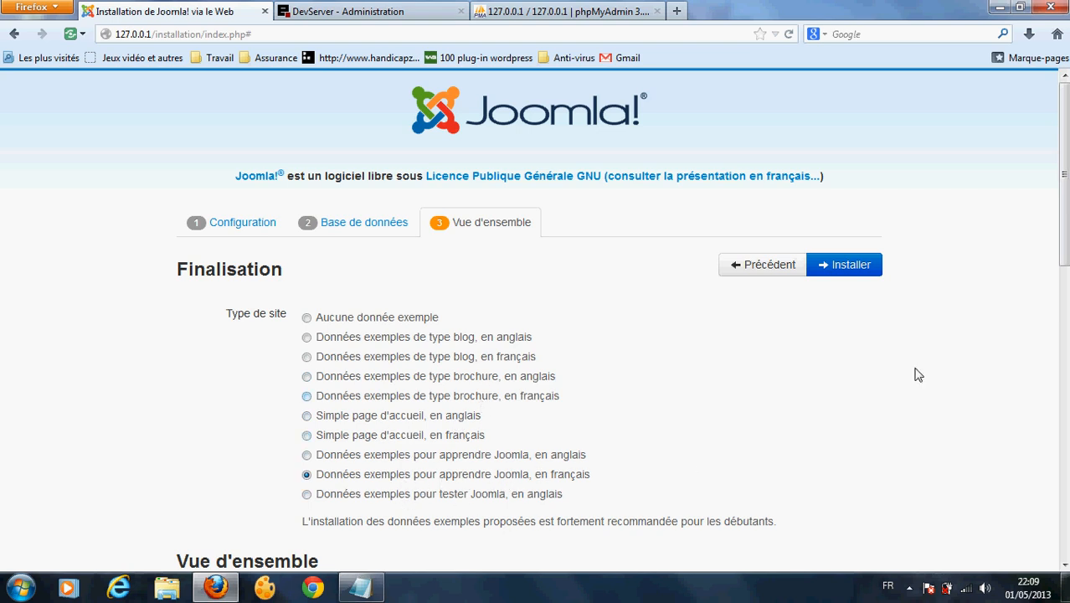
Step: Set Envoi de la configuration to Non with French sample data, then launch installation
scroll(1063, 251, "down", 5)
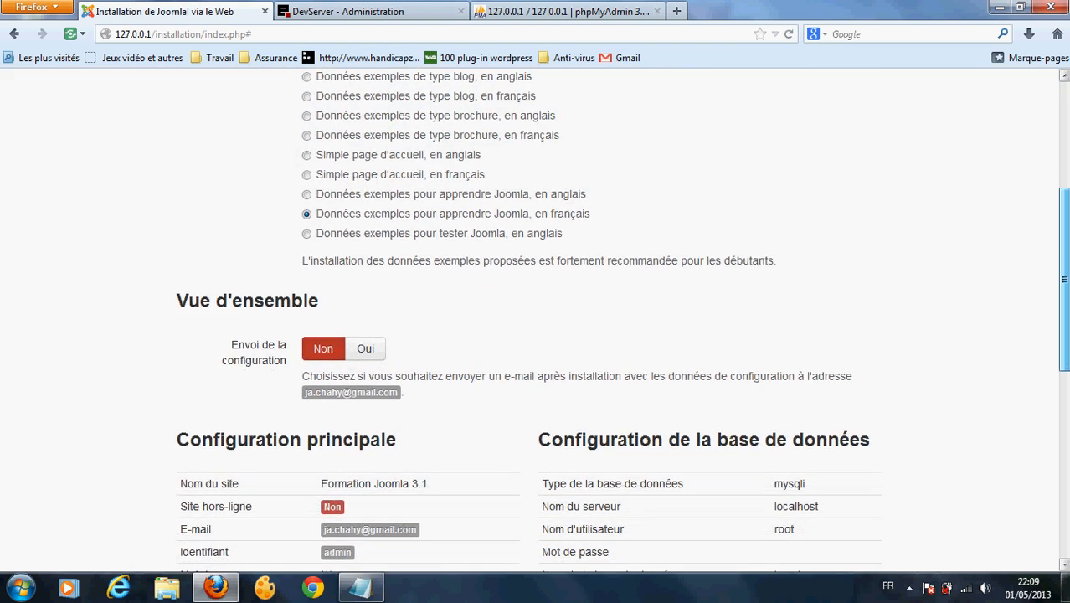
left_click(374, 352)
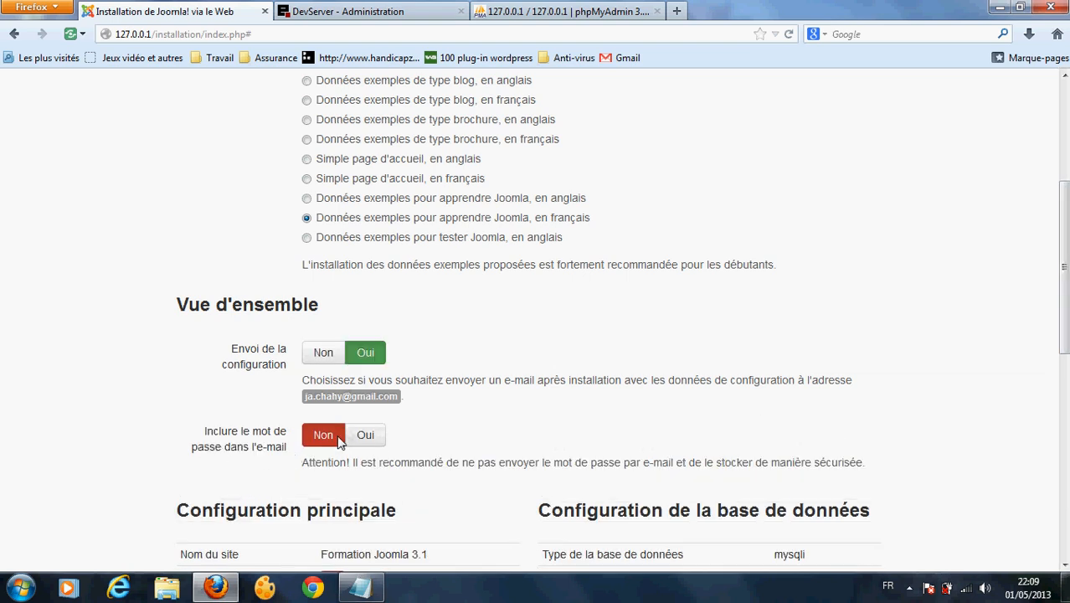
left_click(371, 444)
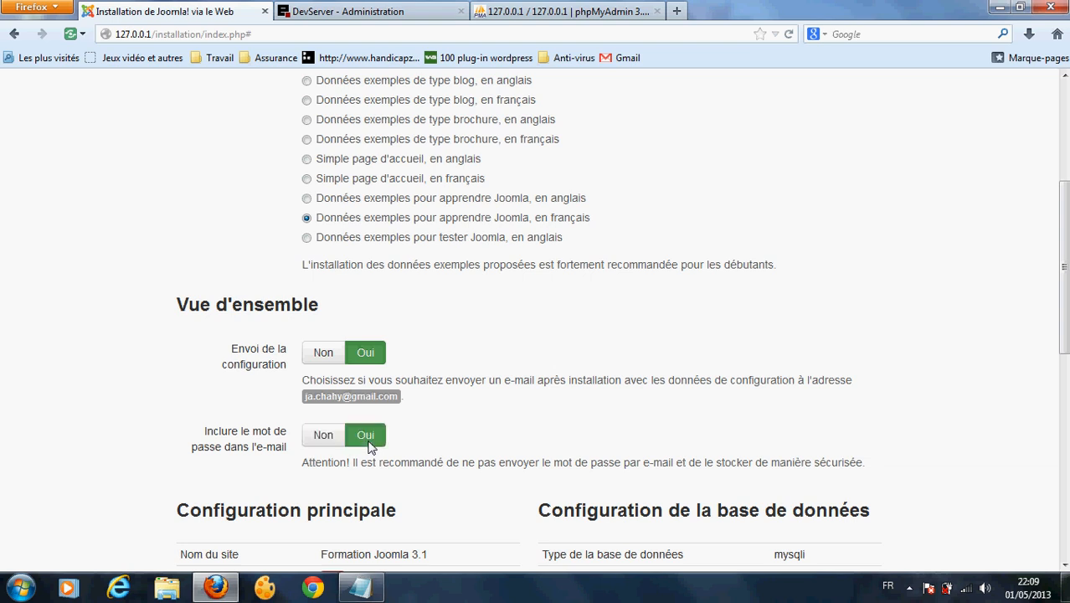
left_click(324, 441)
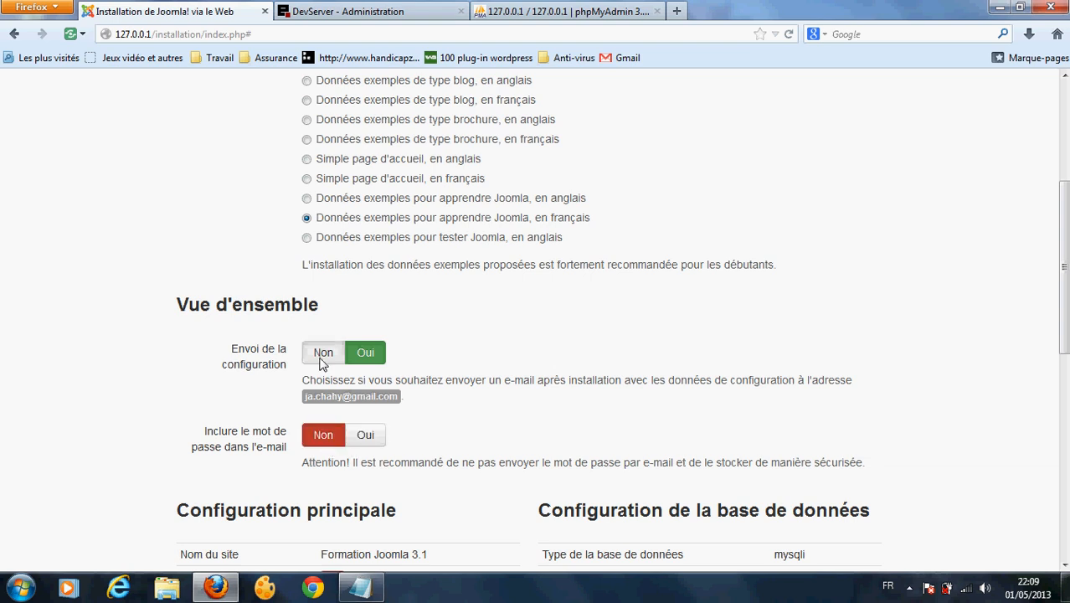
left_click(322, 358)
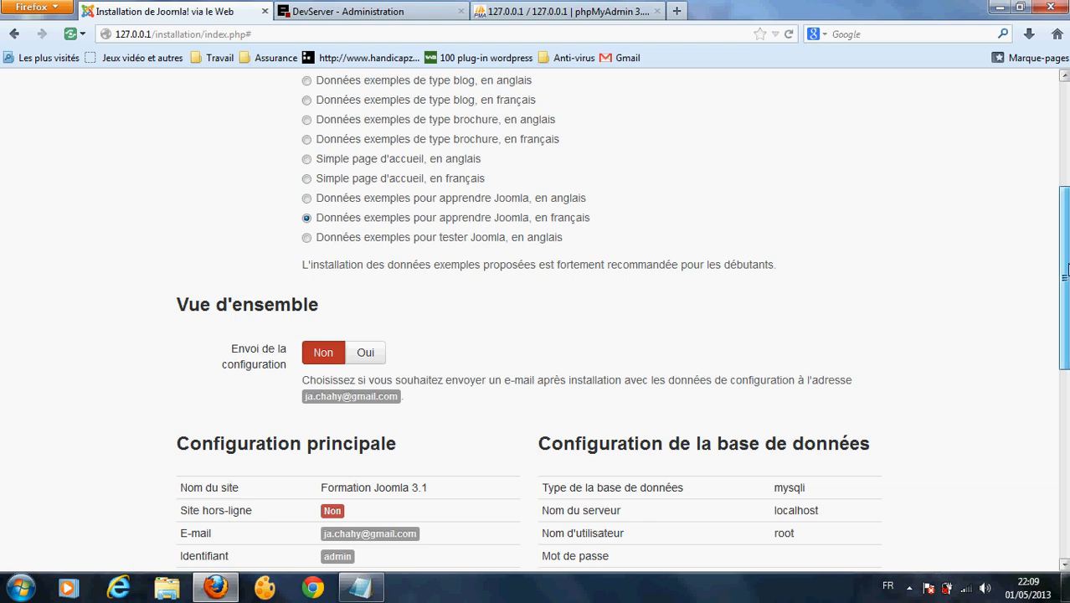
left_click_drag(1067, 269, 1067, 459)
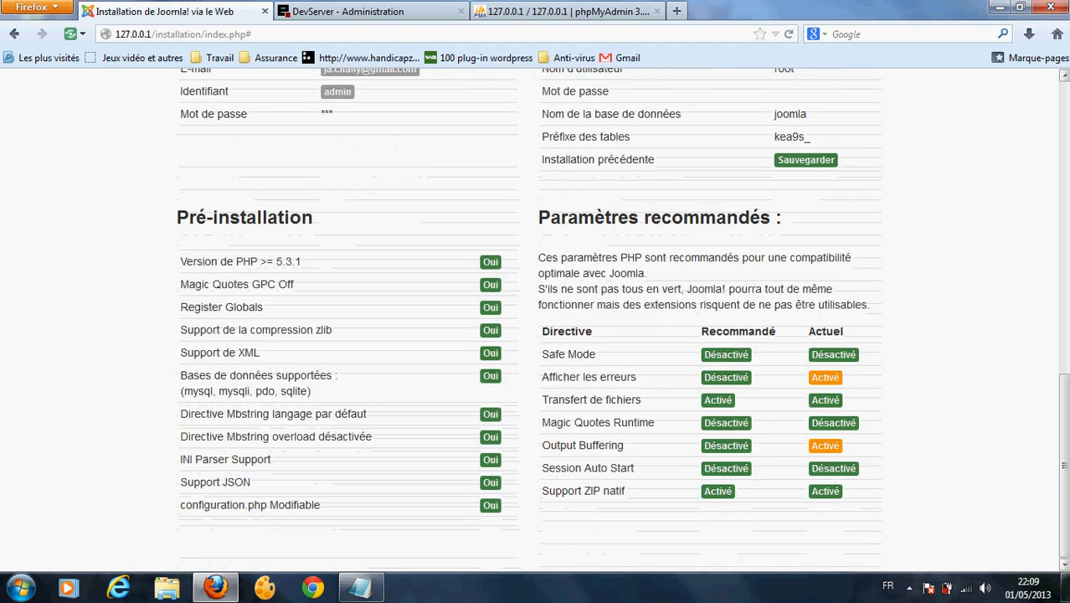
left_click(1067, 203)
left_click_drag(1067, 202, 1066, 132)
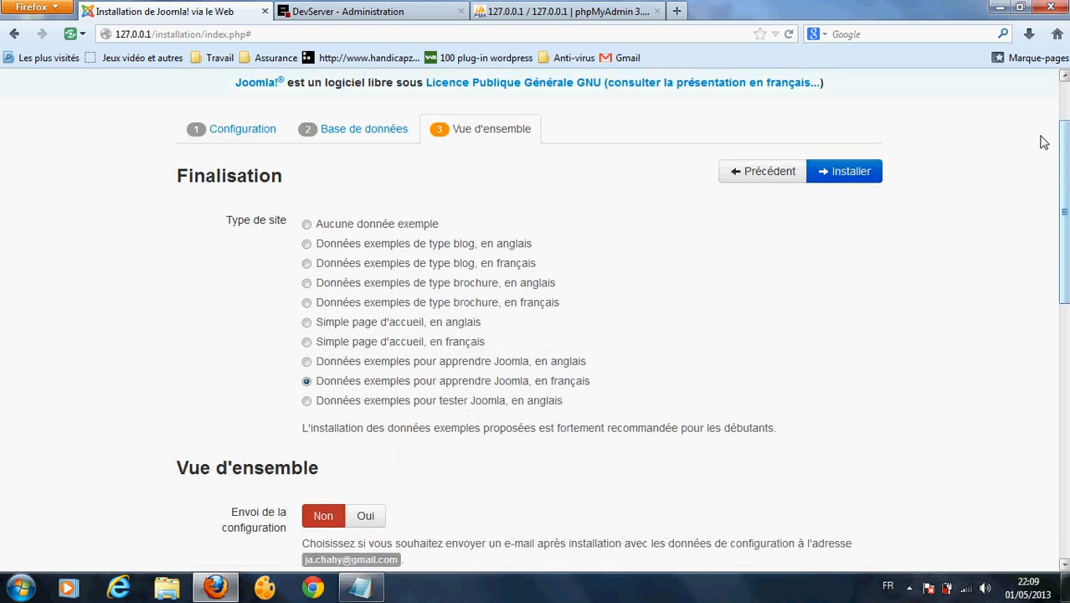
left_click(851, 172)
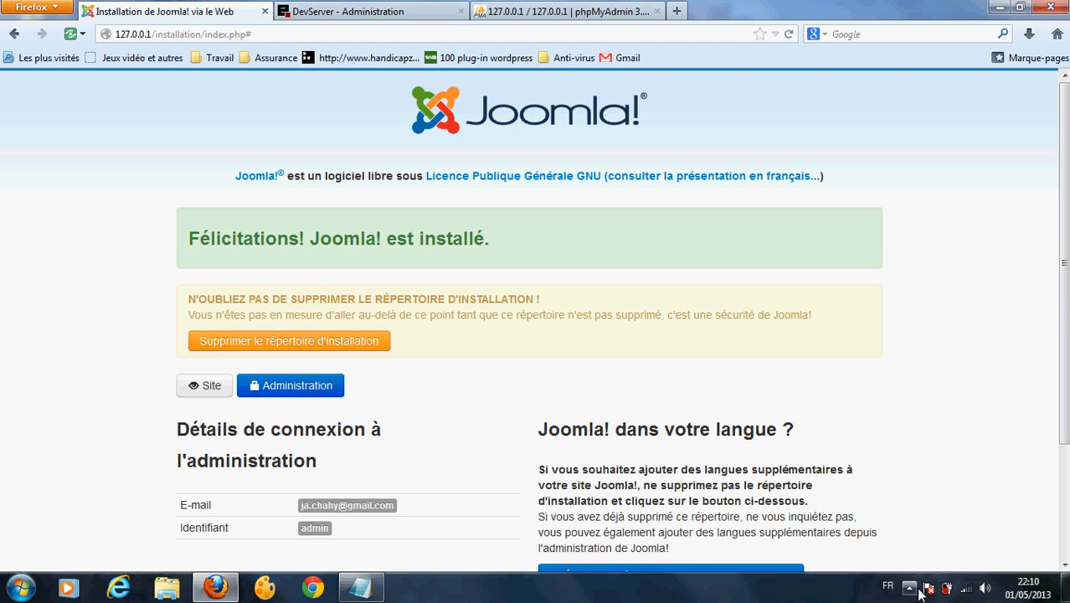
Step: Delete the installation directory once the install finishes
left_click(287, 339)
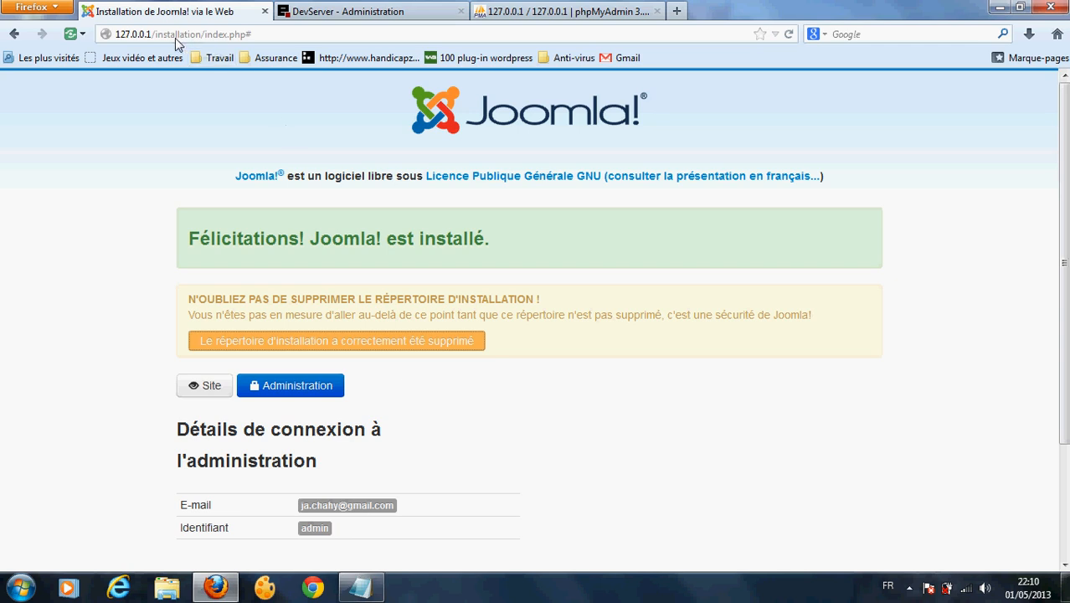
Step: Strip 'installation/index.php#' to load the new site at 127.0.0.1, then return to phpMyAdmin
left_click_drag(159, 40, 590, 161)
key("BackSpace")
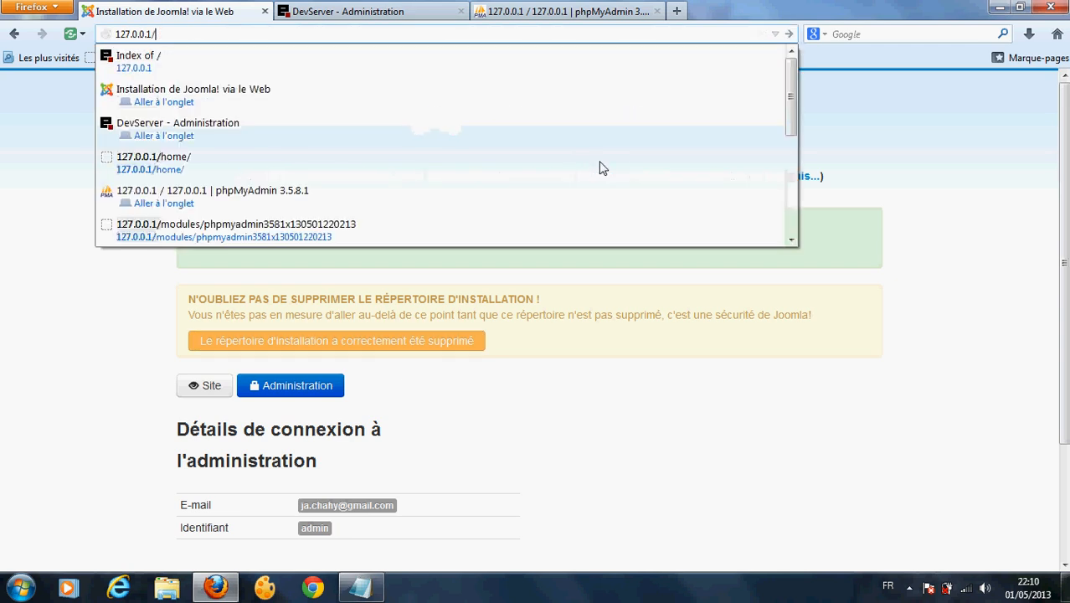
key("Return")
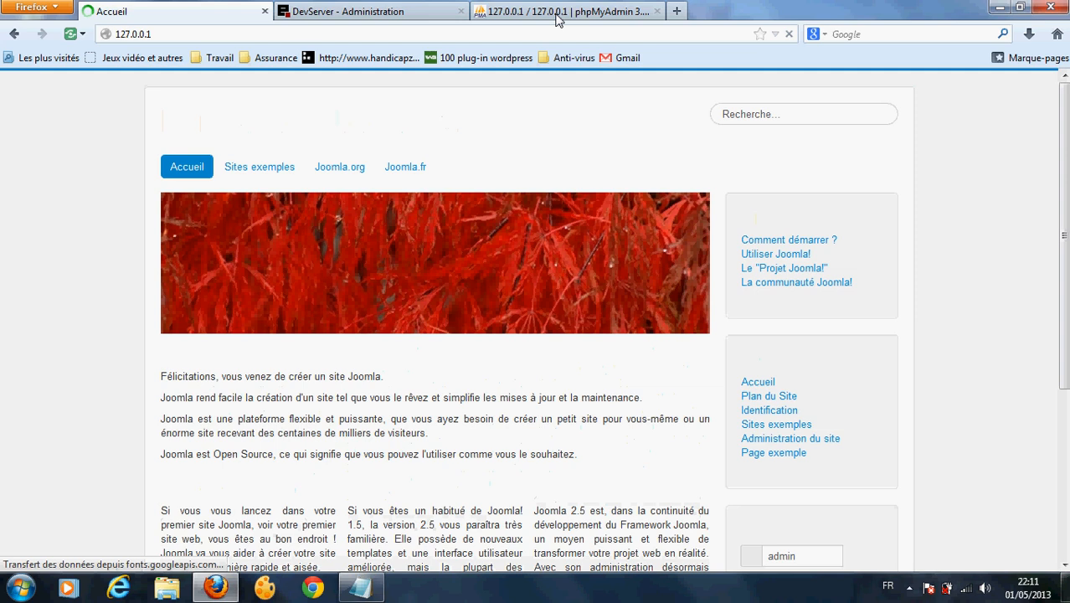
left_click(557, 14)
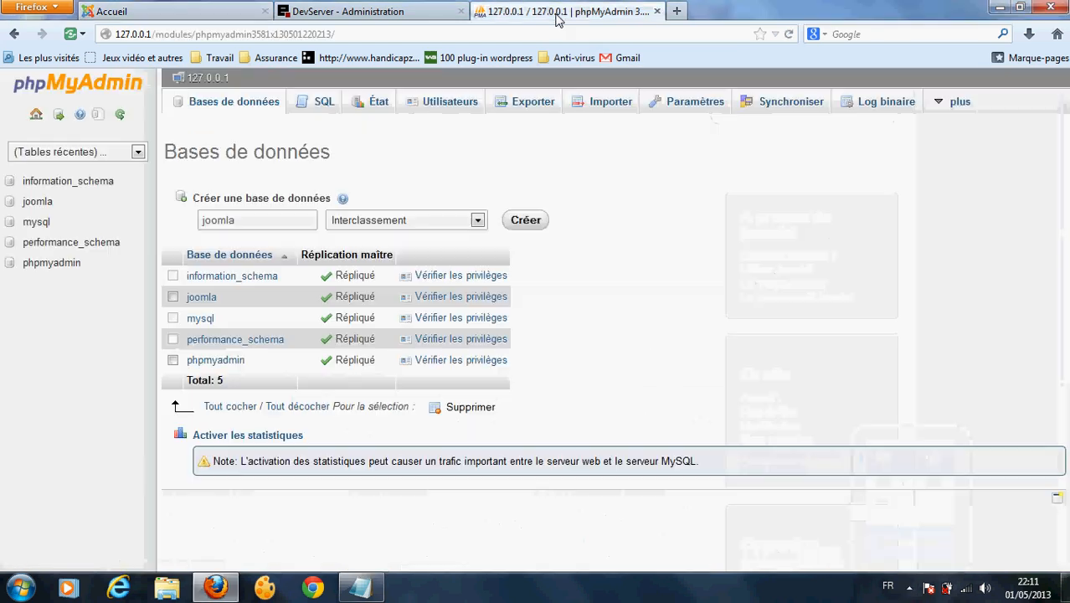
Step: Browse the joomla database's kea9s_content table of about 69 articles, then return to the front page
left_click(40, 202)
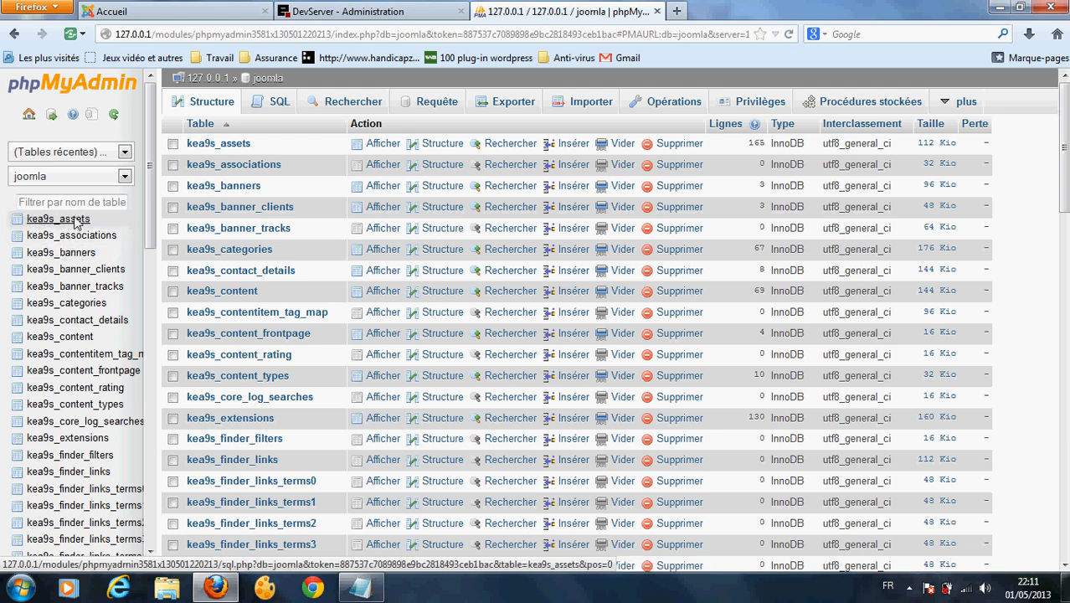
left_click(78, 342)
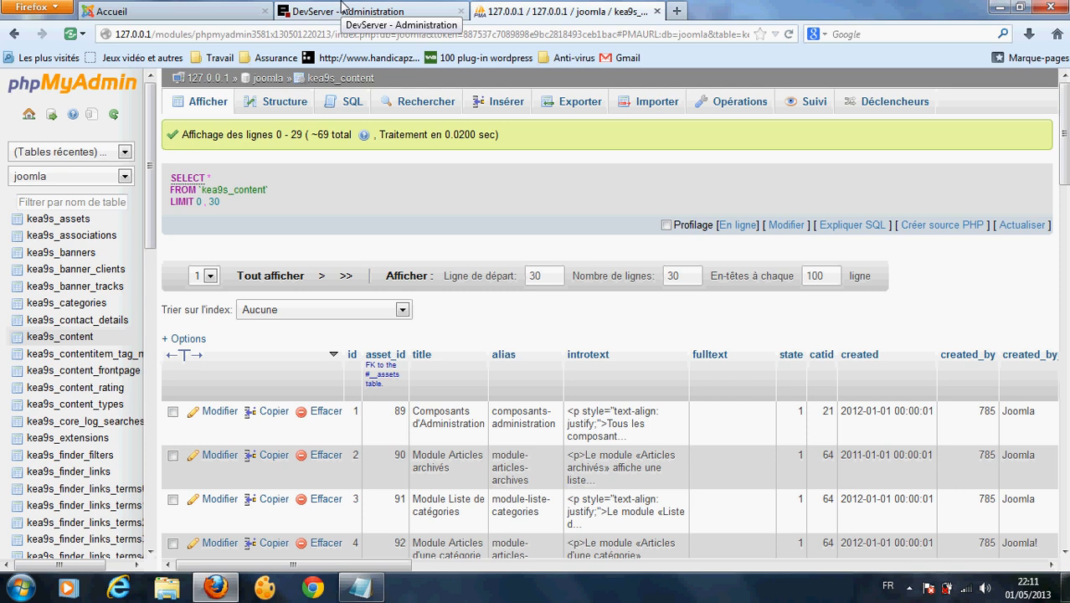
left_click(186, 8)
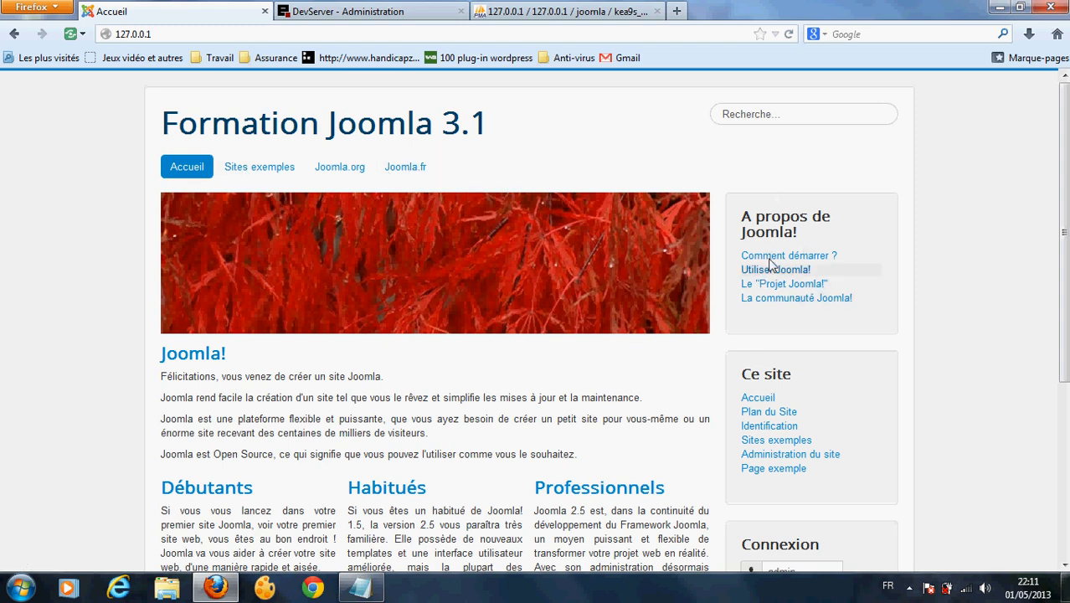
Step: Go to 127.0.0.1/administrator to load the administrator login page
left_click_drag(1064, 308, 1063, 485)
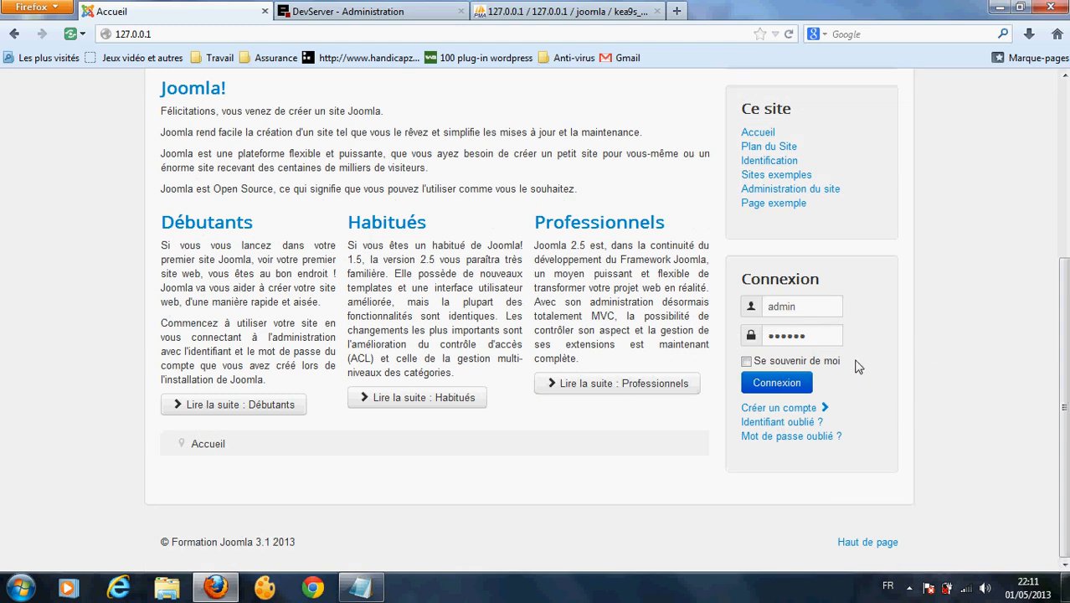
left_click_drag(1062, 347, 1053, 129)
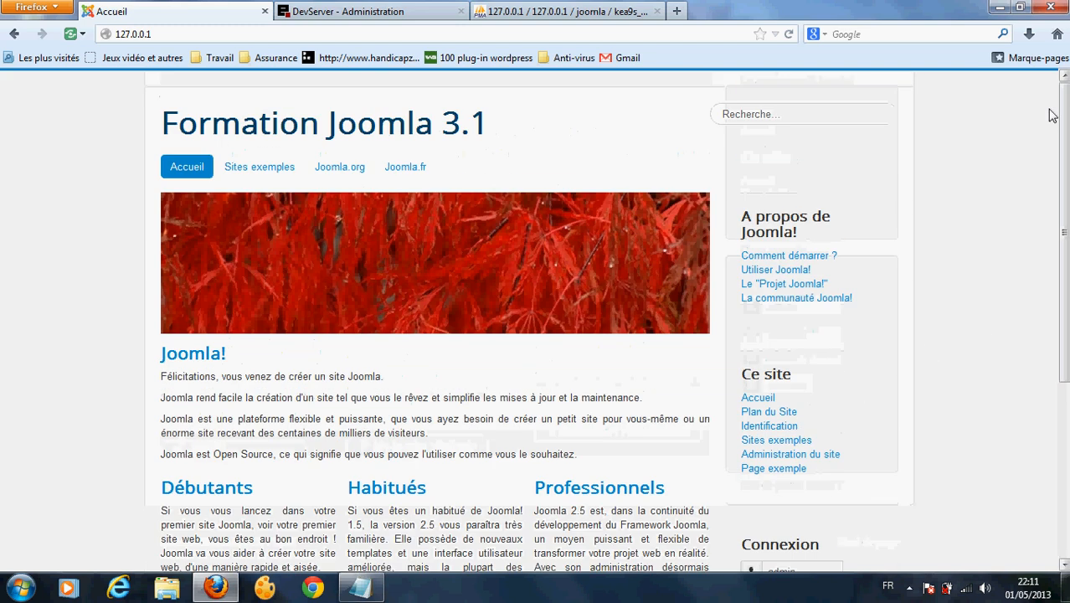
left_click(157, 39)
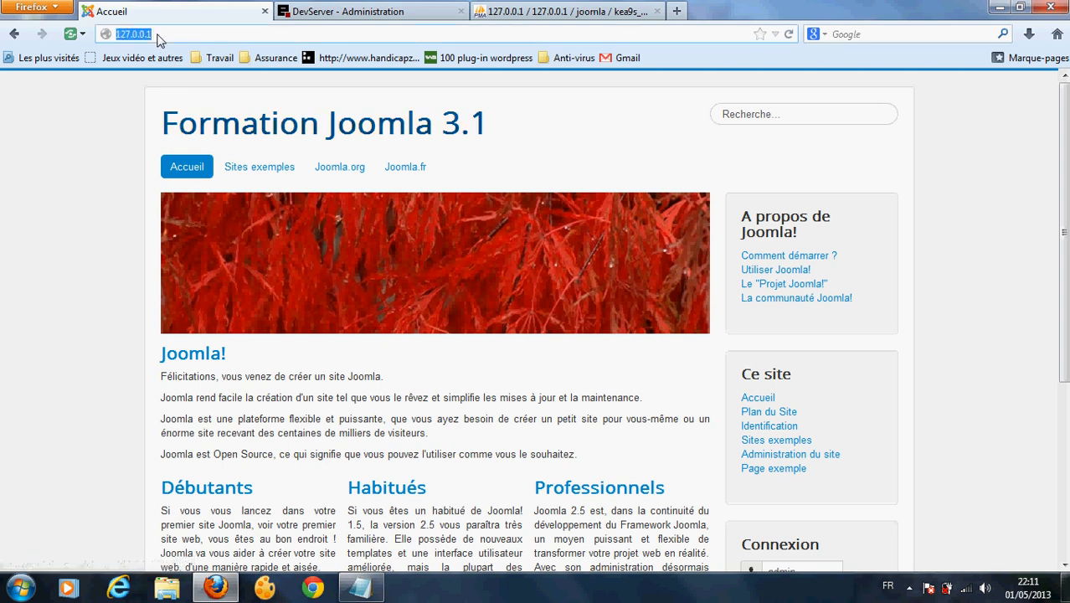
left_click(157, 39)
type("/ad")
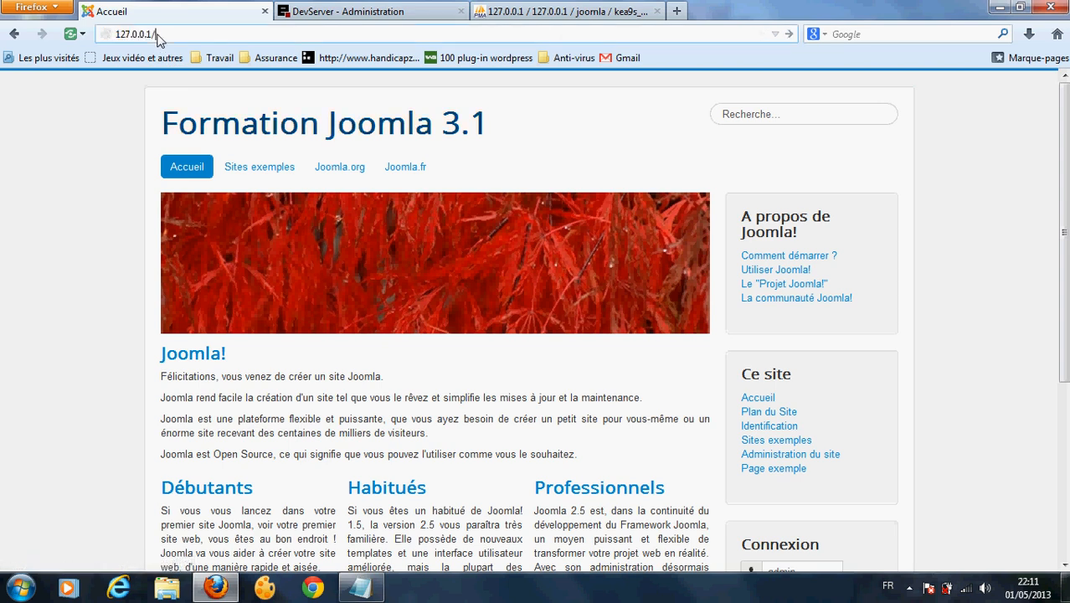
type("ministrator")
key("Return")
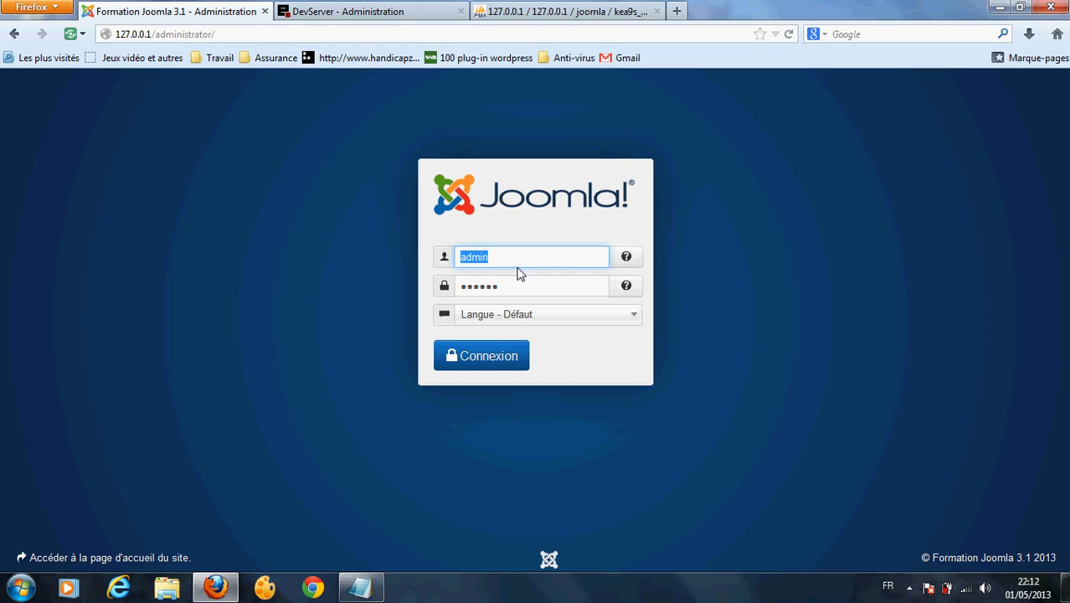
Step: Log in with the saved administrator username and password, choosing Français (FR) as the language
left_click(518, 265)
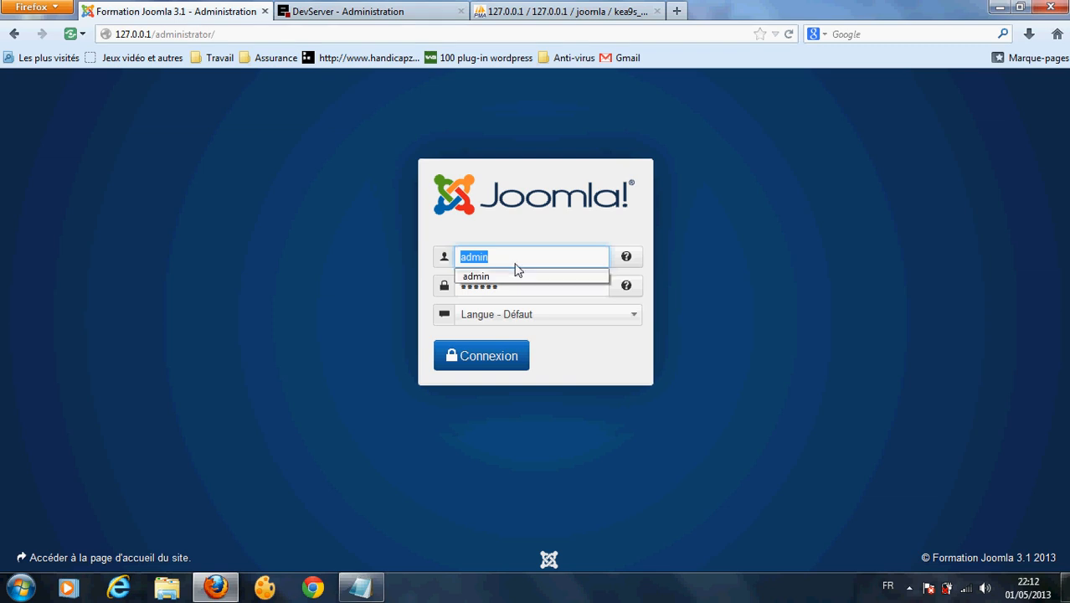
left_click(515, 292)
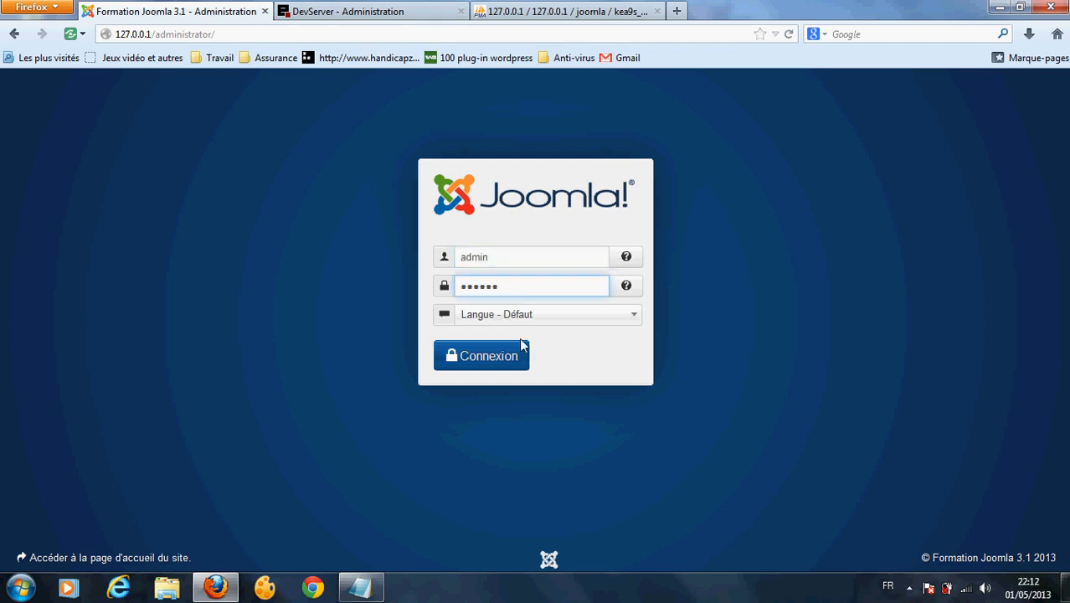
left_click(521, 318)
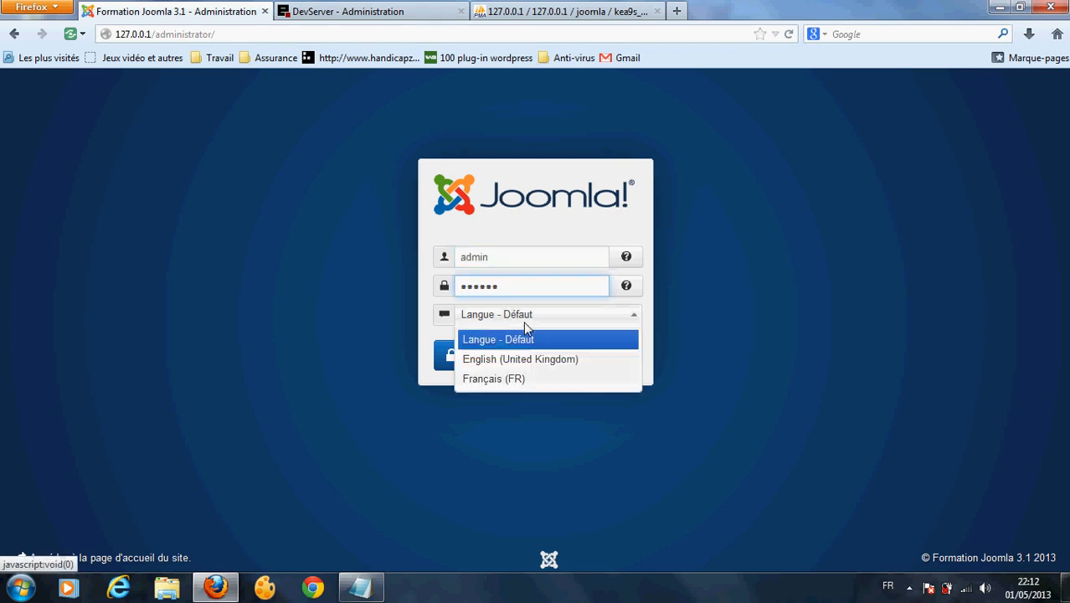
left_click(519, 379)
left_click(495, 357)
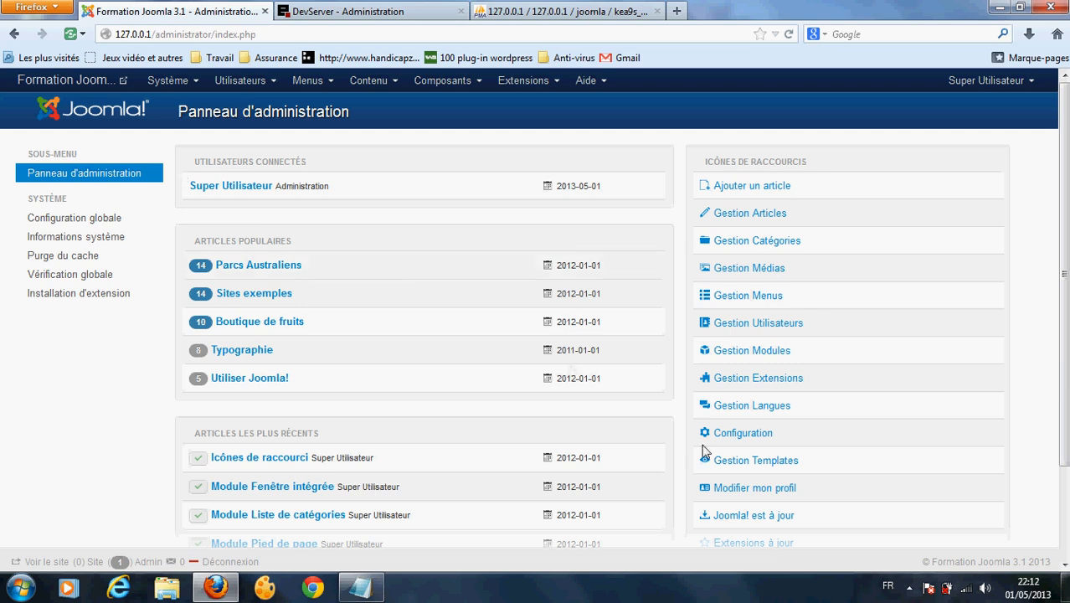
Step: Open the EasyPHP 13.1 panel from the system tray, then bring up the CamStudio window
left_click(909, 588)
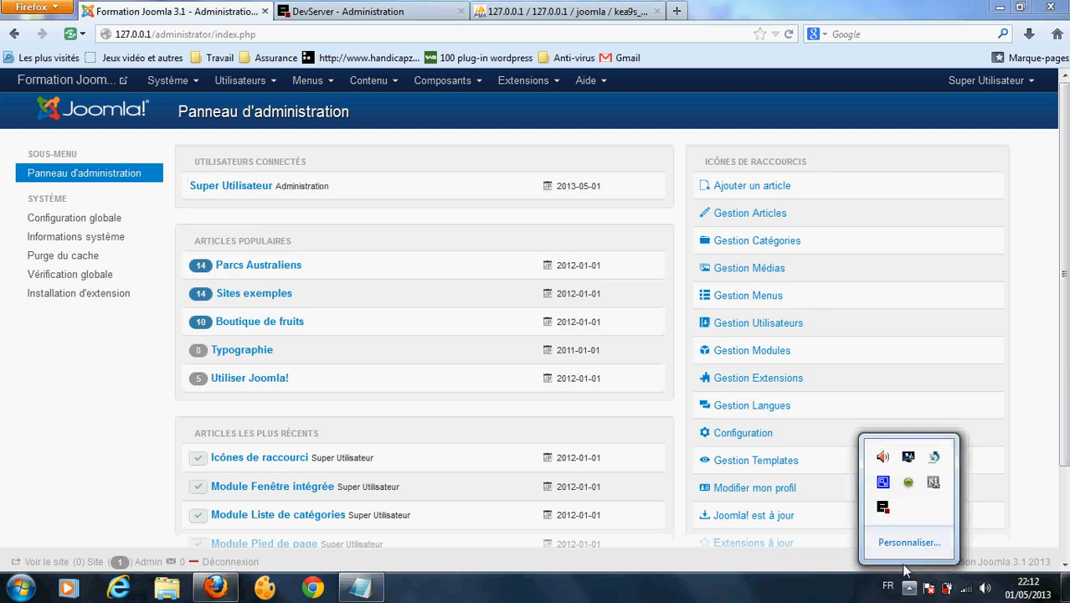
double_click(882, 508)
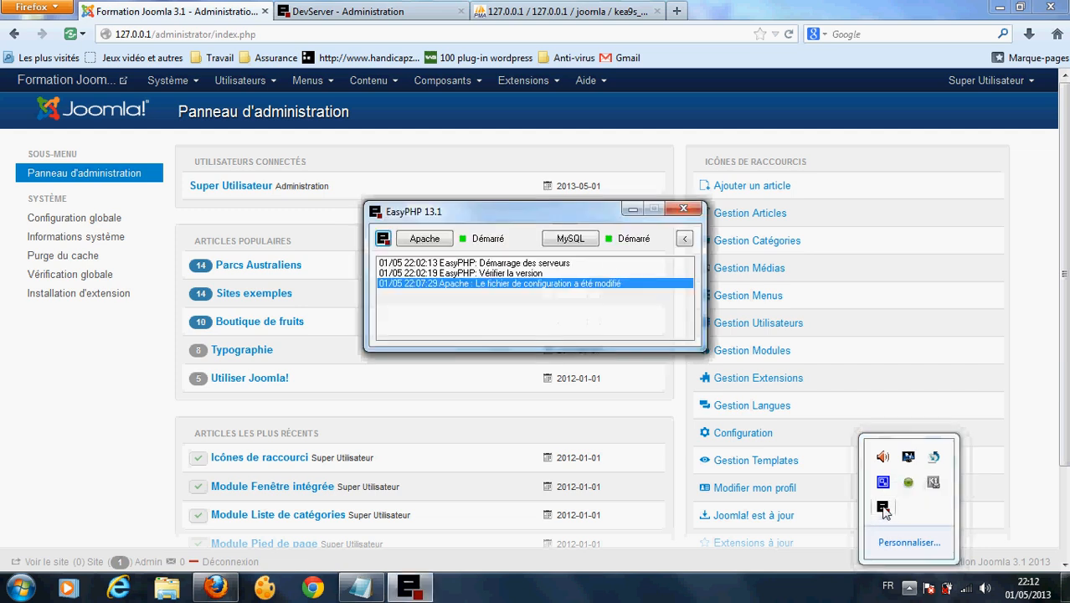
double_click(882, 481)
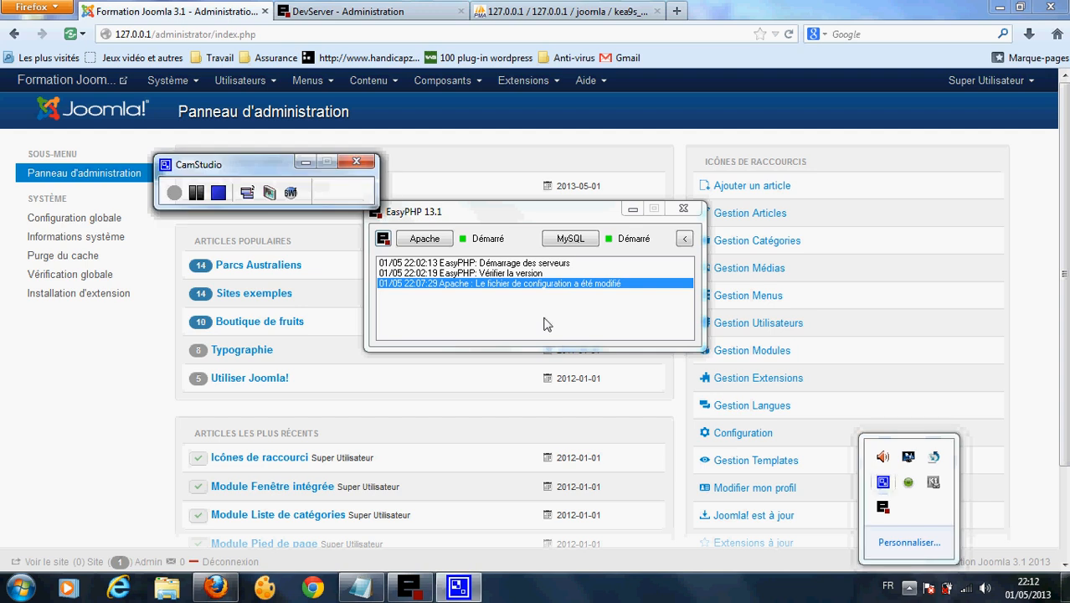